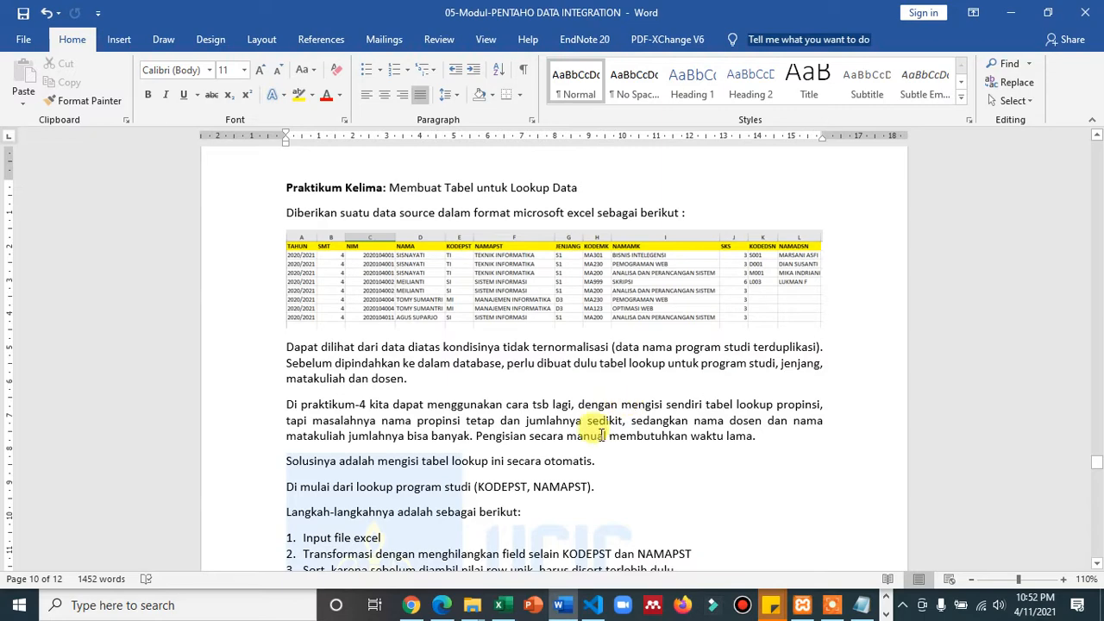
- Switch to the DATA_EXCEL_OK workbook in Excel and examine the repeated student, study program, level, course and lecturer columns
click(503, 604)
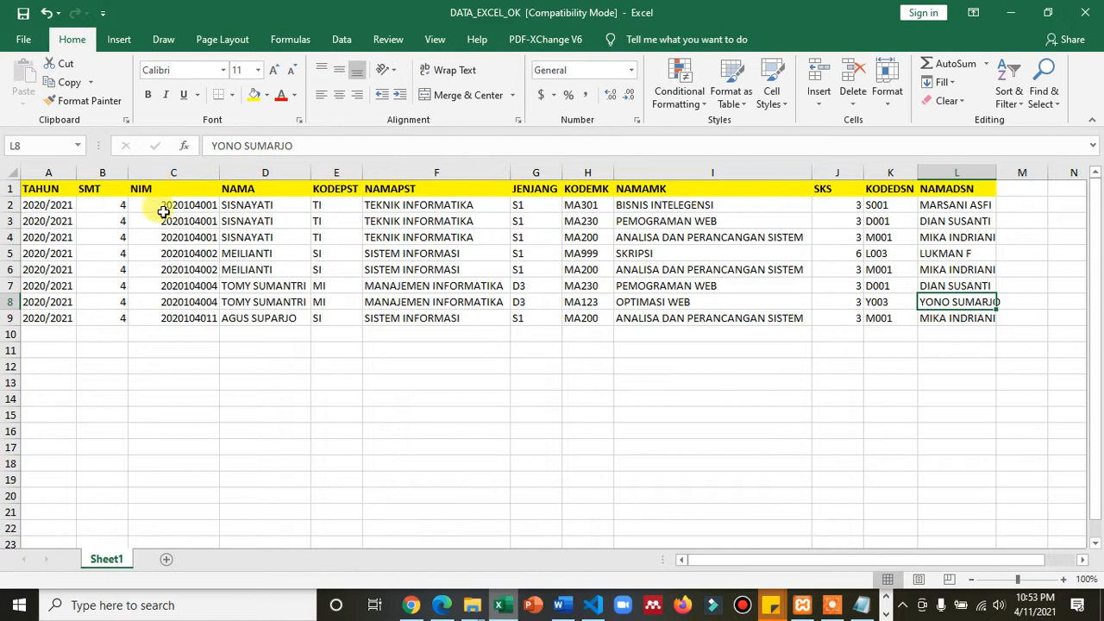
click(164, 189)
drag(166, 196, 281, 314)
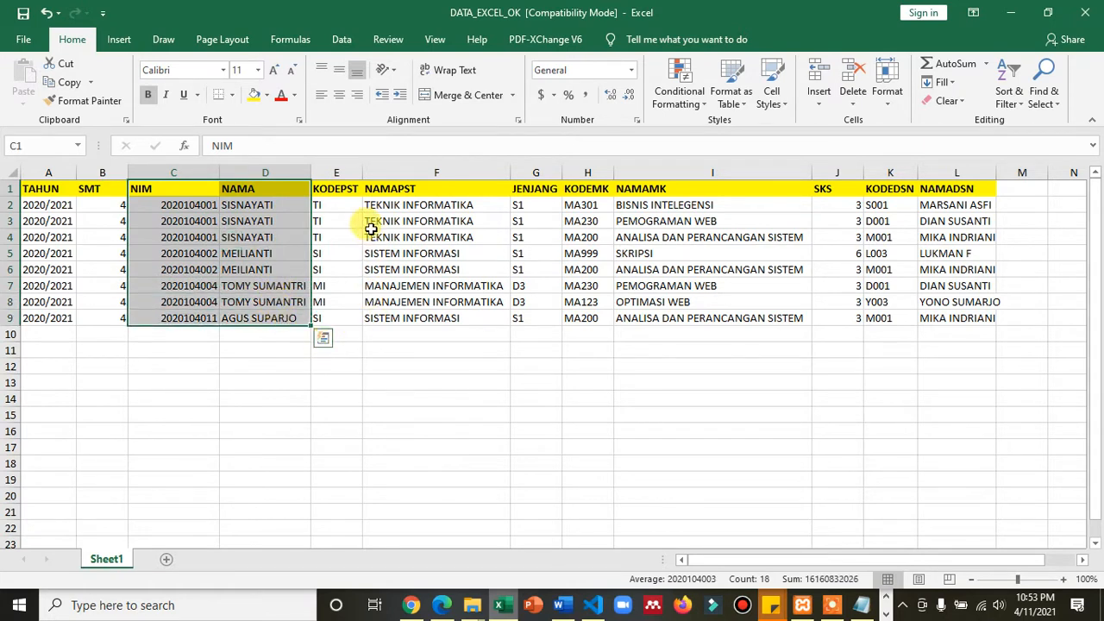
drag(348, 187, 452, 316)
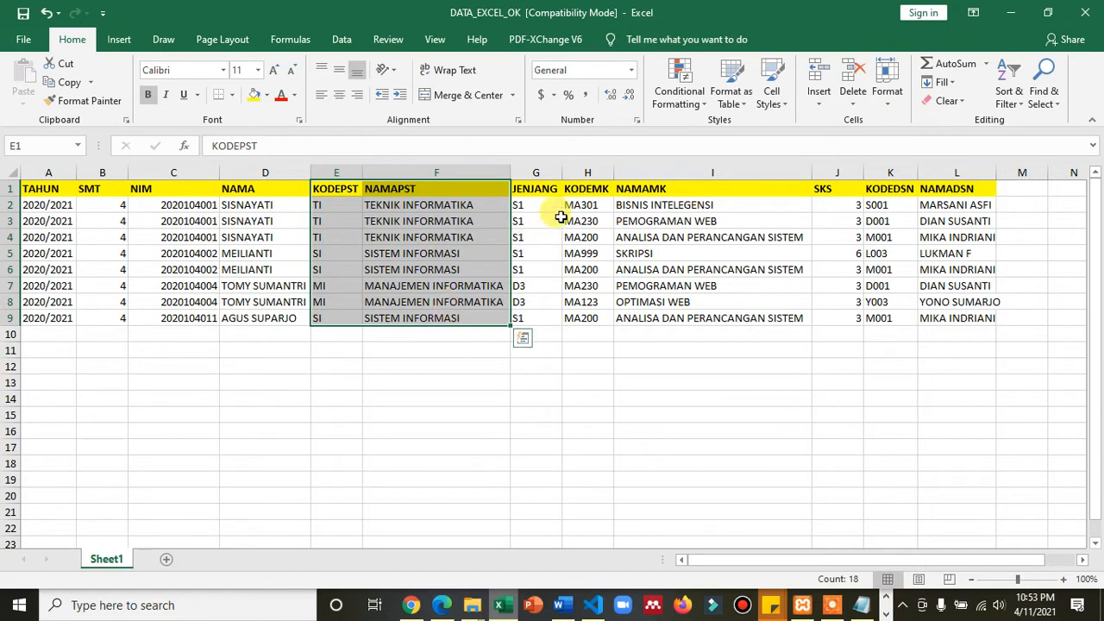
drag(543, 189, 521, 318)
drag(599, 189, 681, 317)
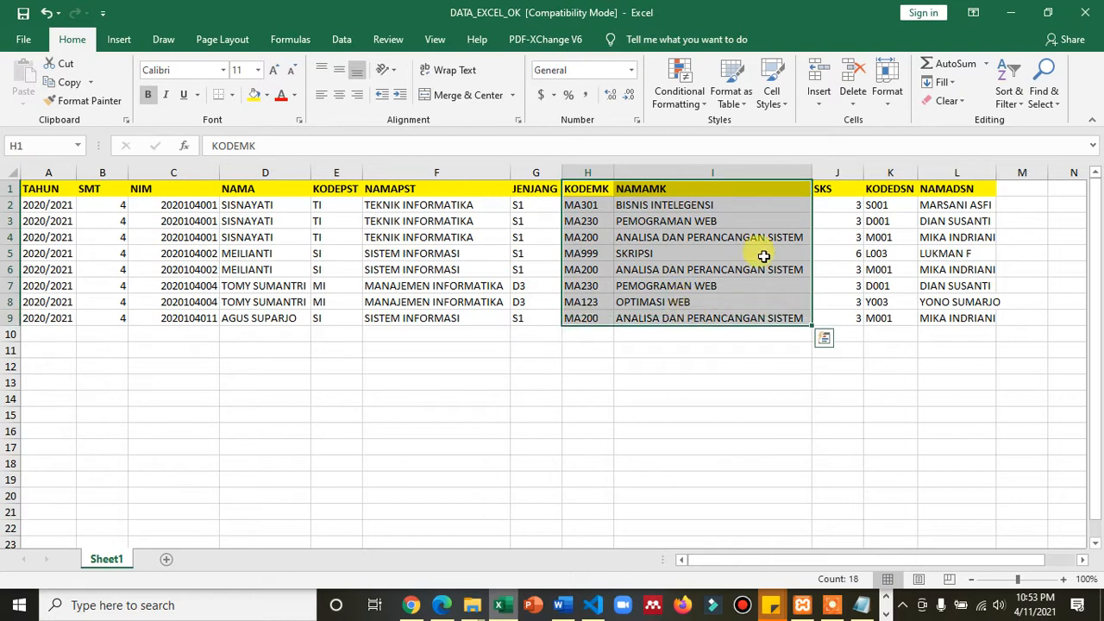
drag(879, 189, 947, 326)
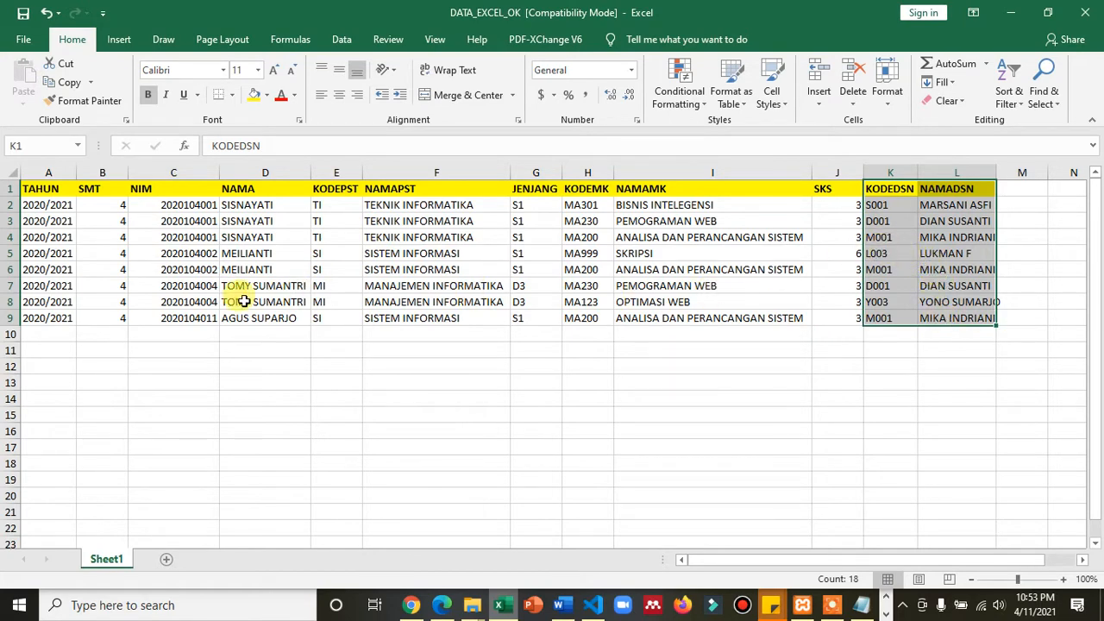
click(155, 345)
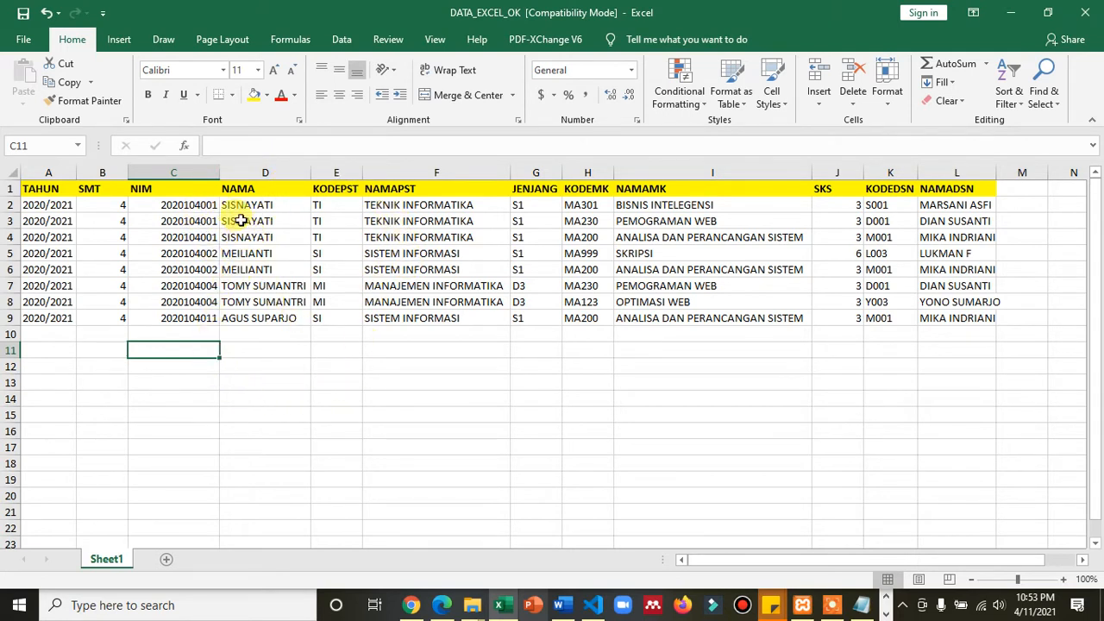
drag(335, 185, 379, 313)
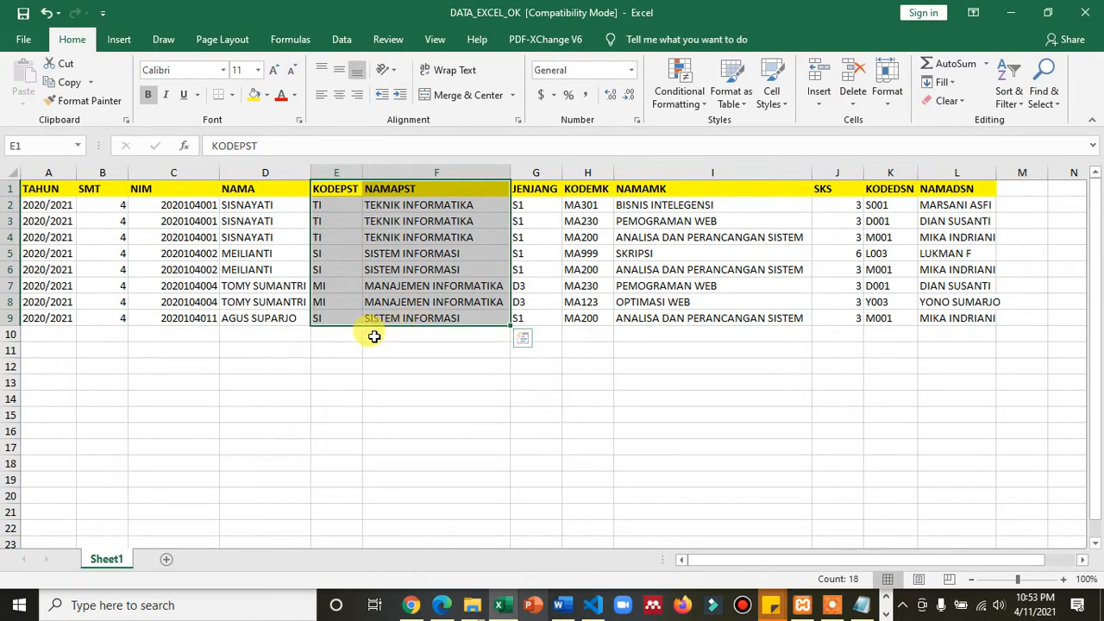
click(221, 354)
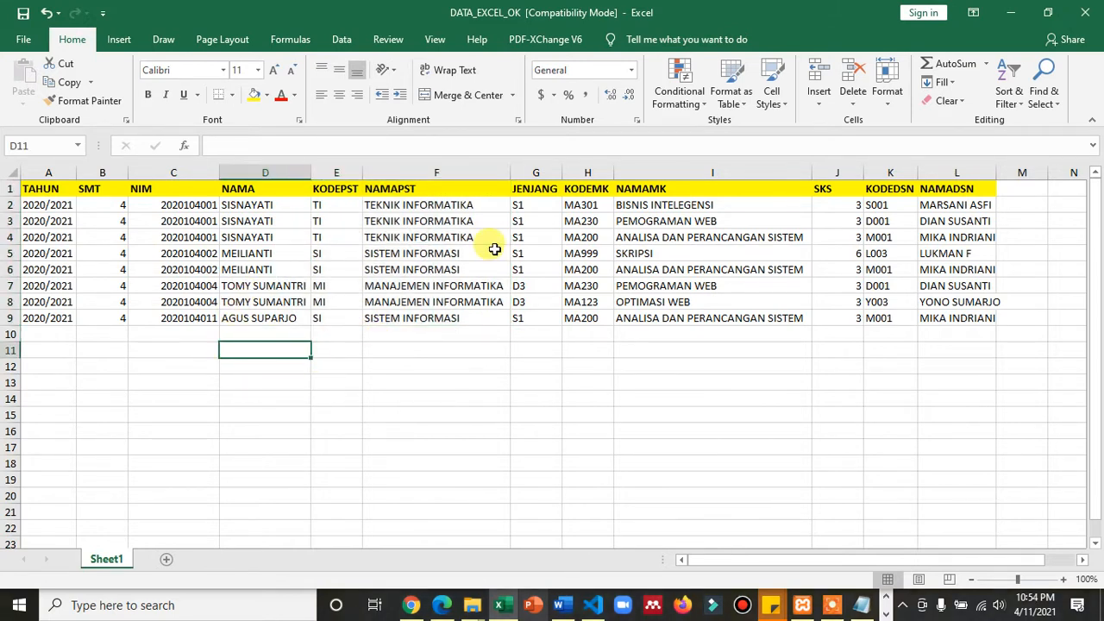
- Save the DATA_EXCEL_OK workbook under its existing name
click(394, 361)
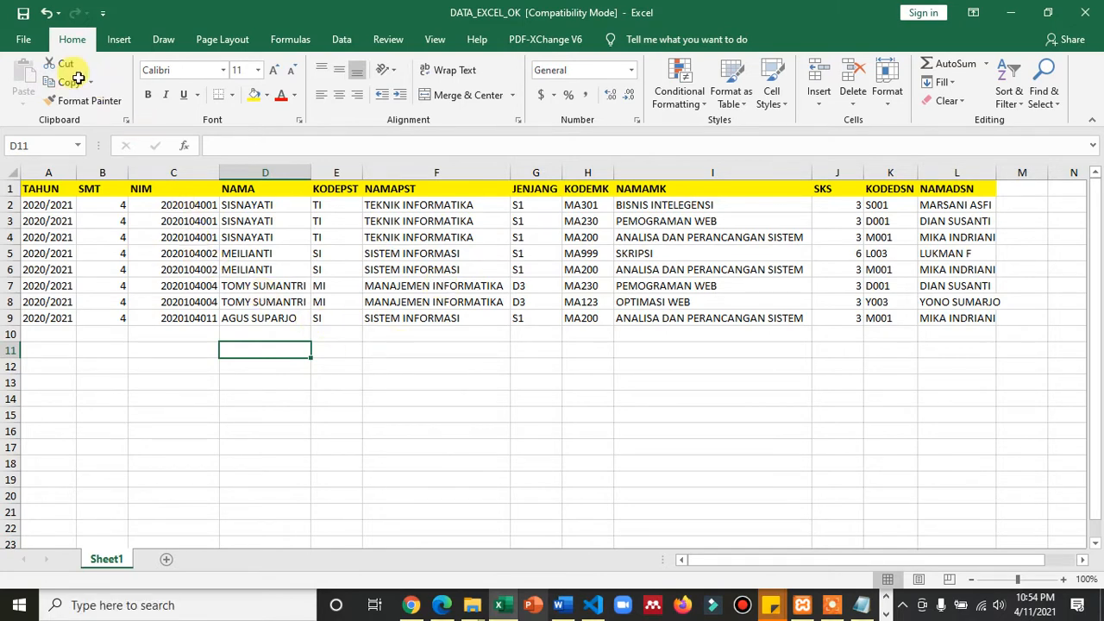
click(30, 48)
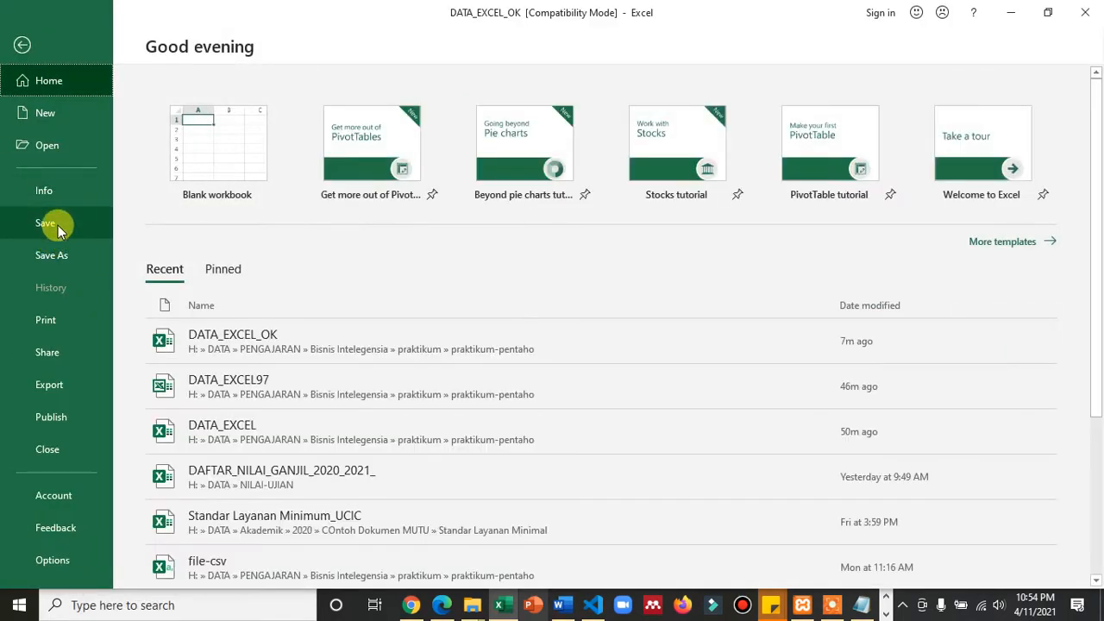
click(53, 220)
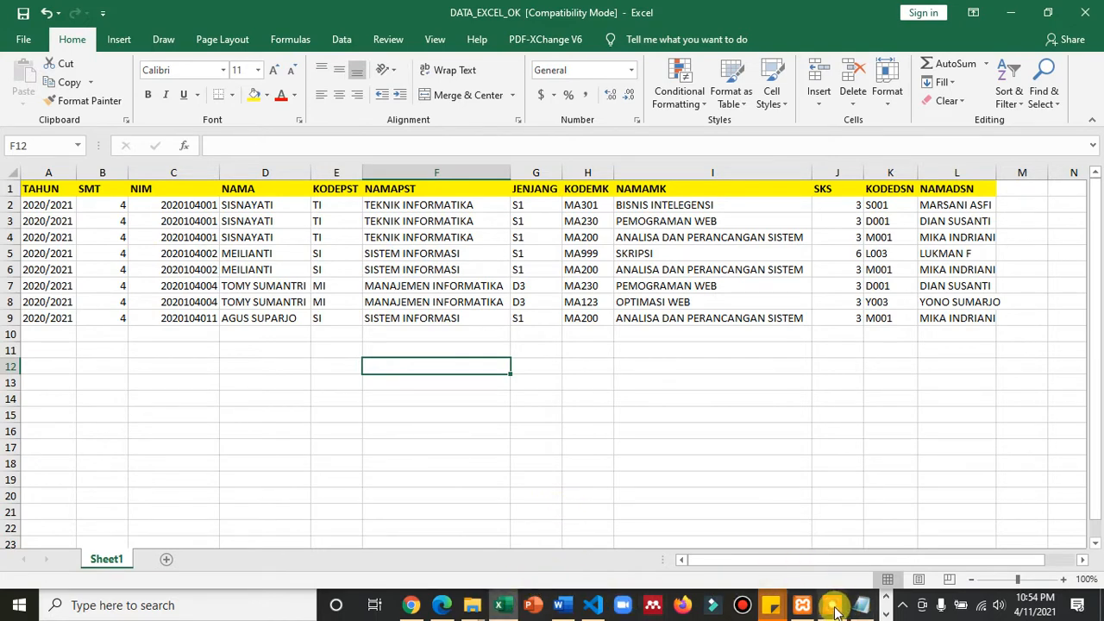
- Switch to the Pentaho module document in Word and read the Praktikum Kelima explanation and its list of steps
click(559, 604)
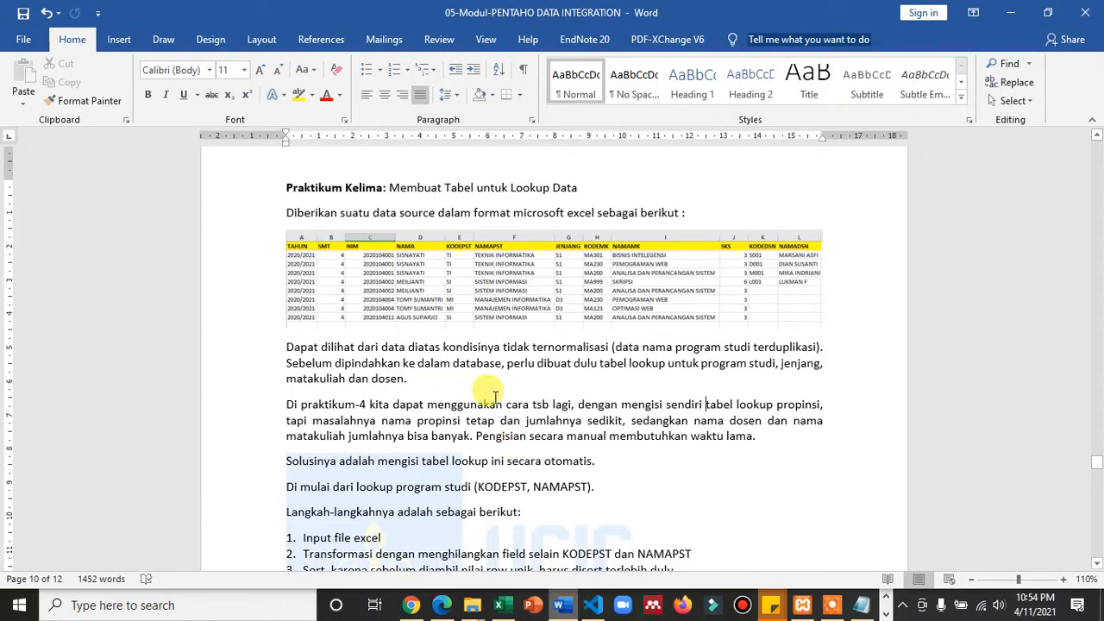
scroll(496, 396, down, 5)
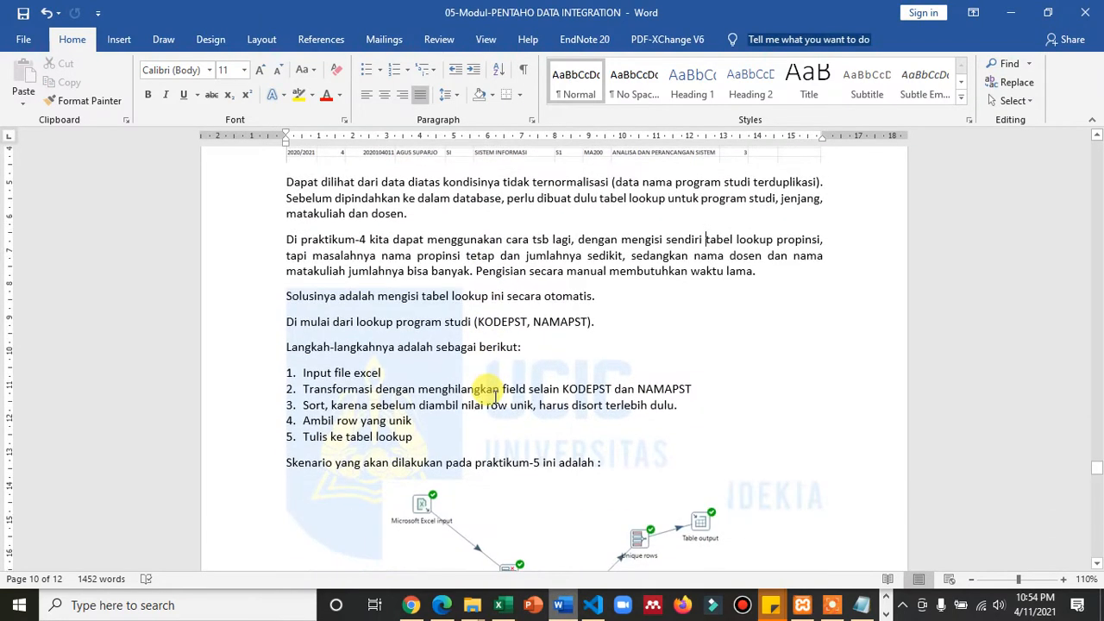
scroll(496, 397, up, 1)
scroll(495, 397, down, 1)
scroll(494, 397, up, 2)
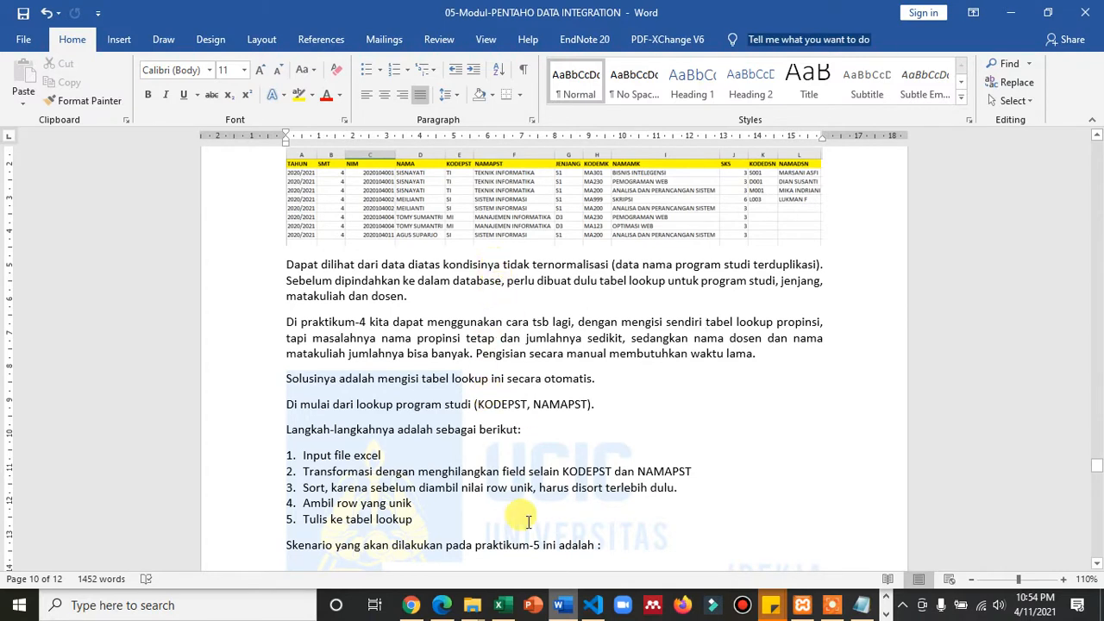
- Return to the workbook in Excel and examine the duplicate study program codes and names in the KODEPST and NAMAPST columns
click(499, 604)
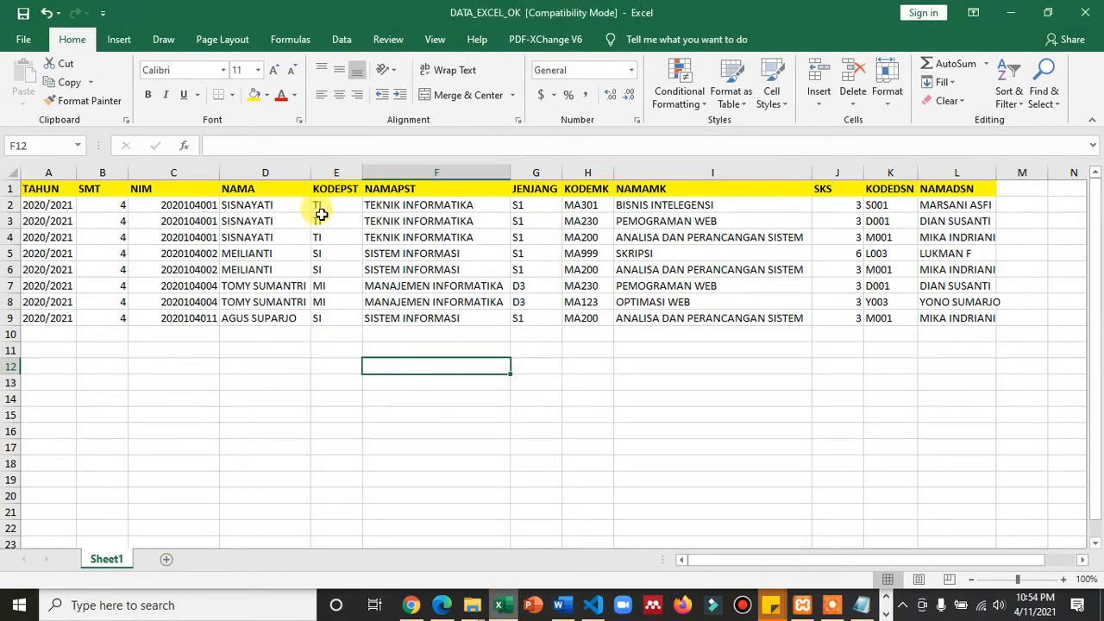
drag(323, 205, 329, 239)
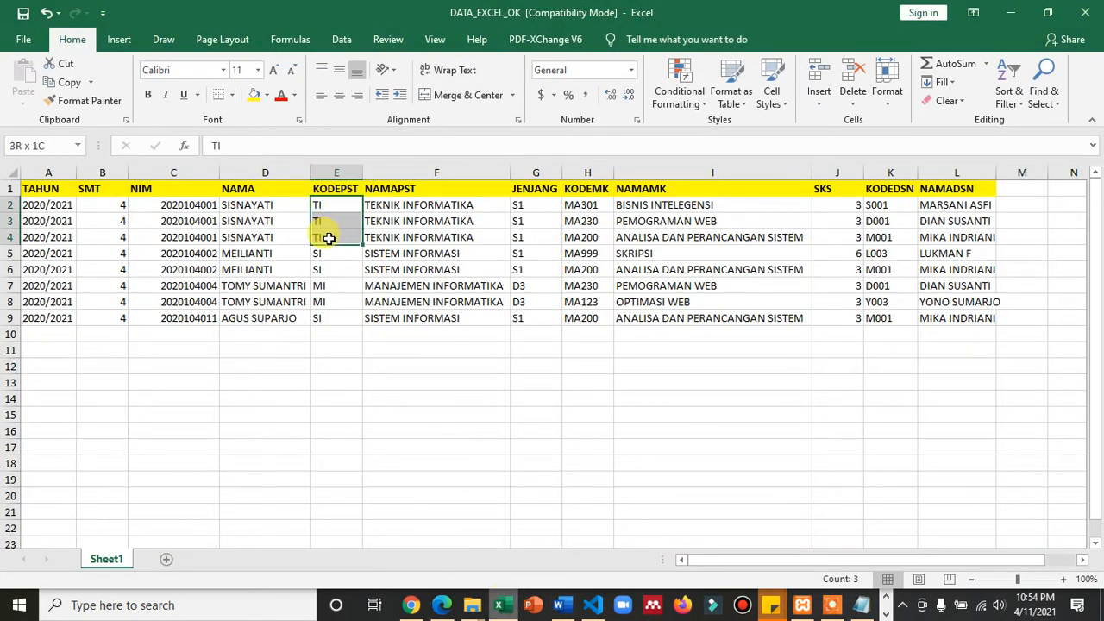
click(325, 251)
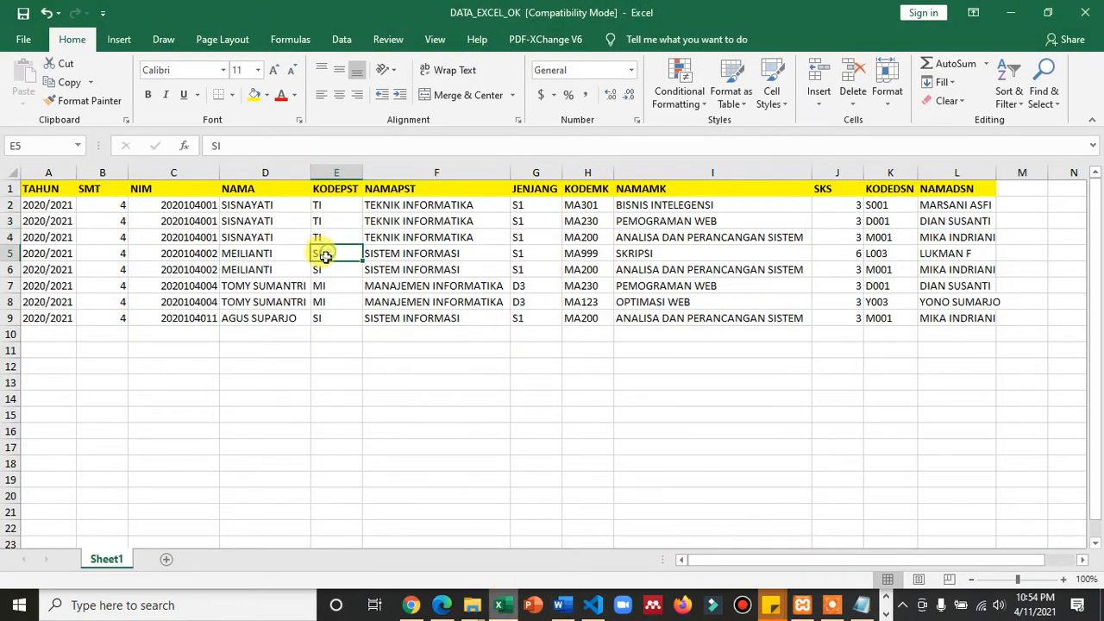
click(320, 317)
click(434, 319)
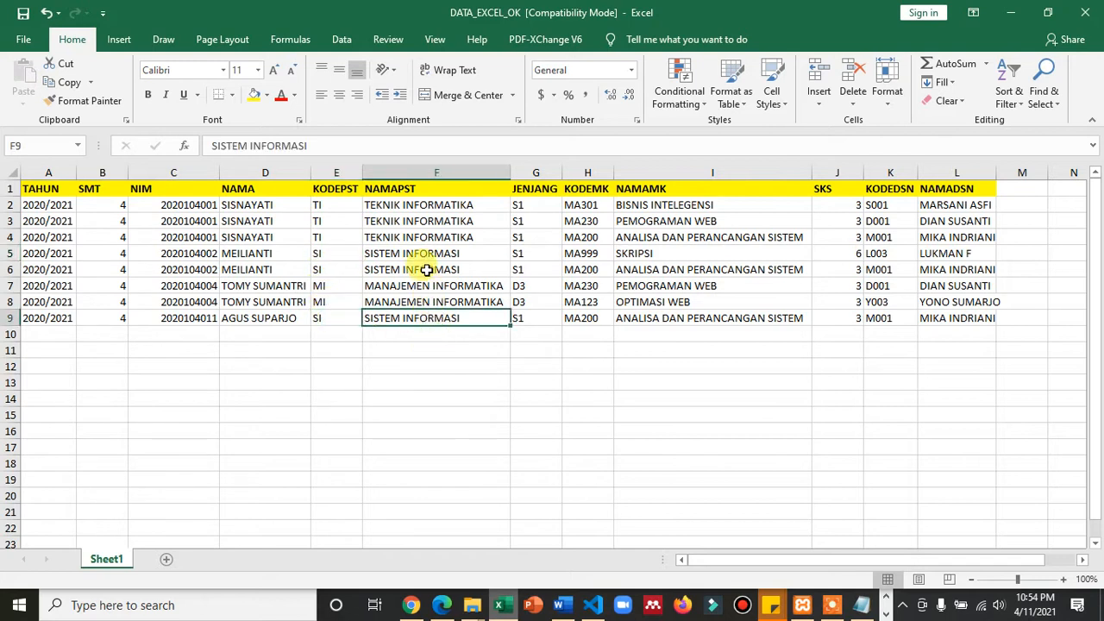
drag(328, 205, 423, 295)
click(423, 239)
click(424, 272)
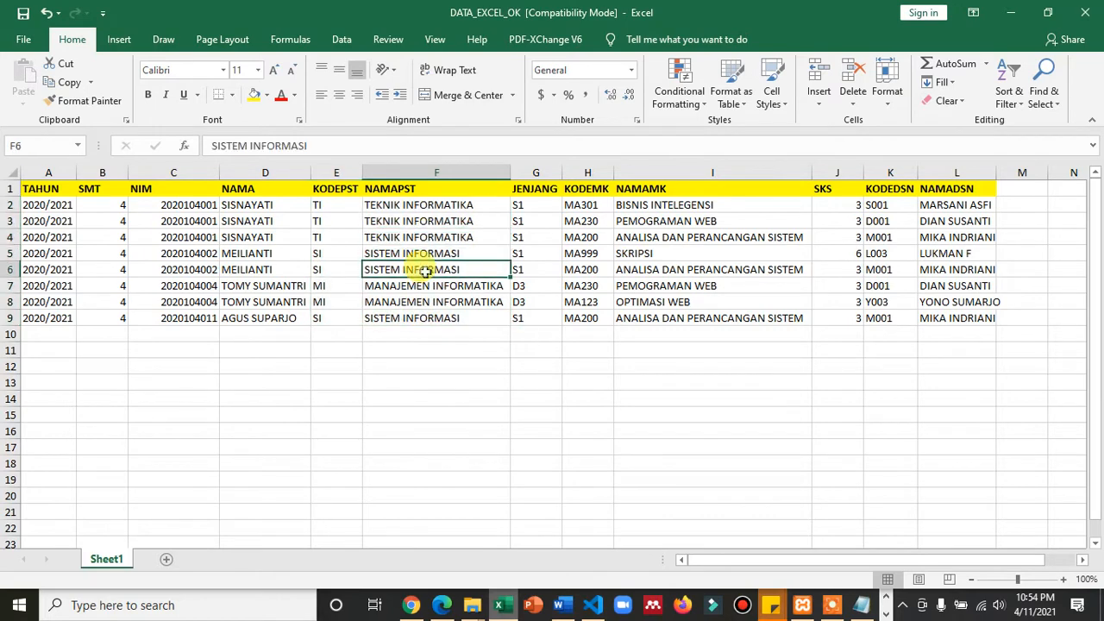
click(424, 302)
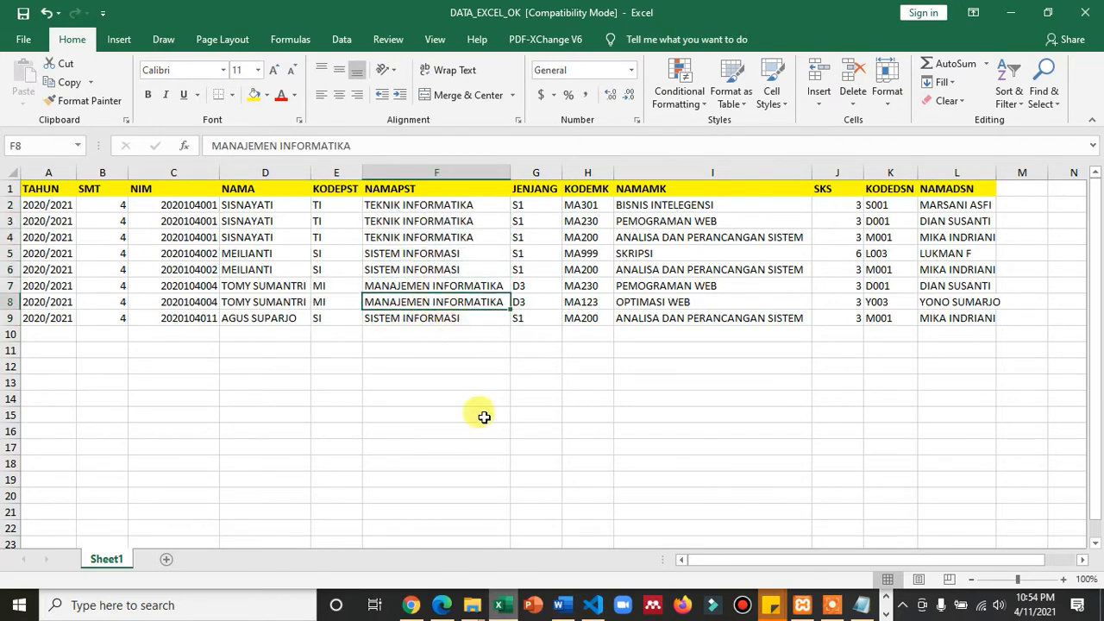
- Go back to the Word module and review the lookup table procedure and the Praktikum 5 scenario diagram
click(559, 606)
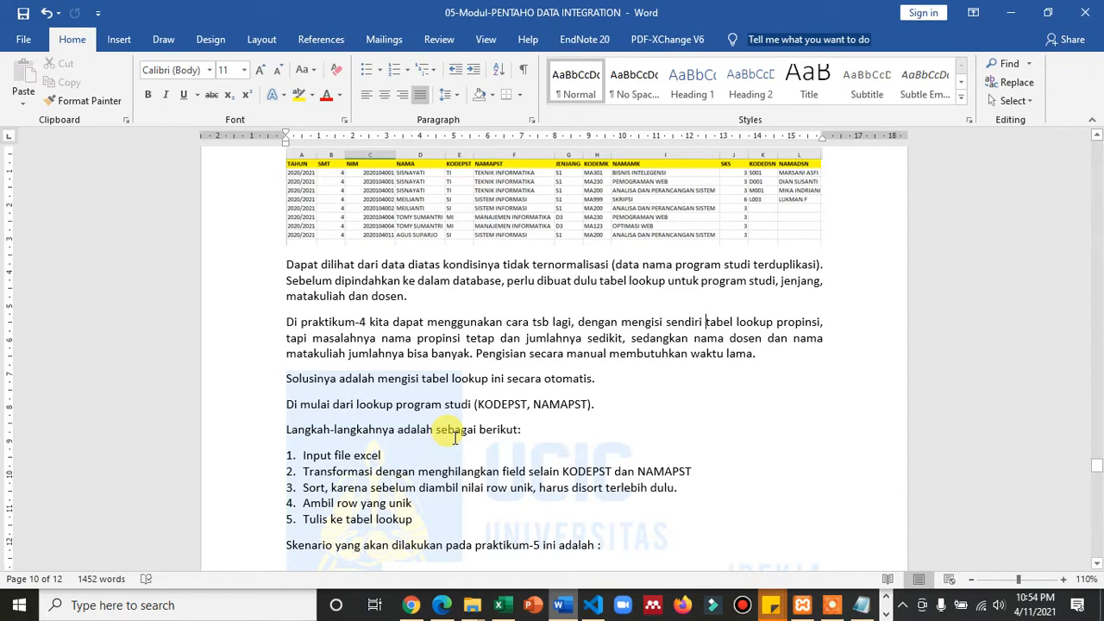
scroll(454, 437, up, 1)
scroll(454, 437, down, 4)
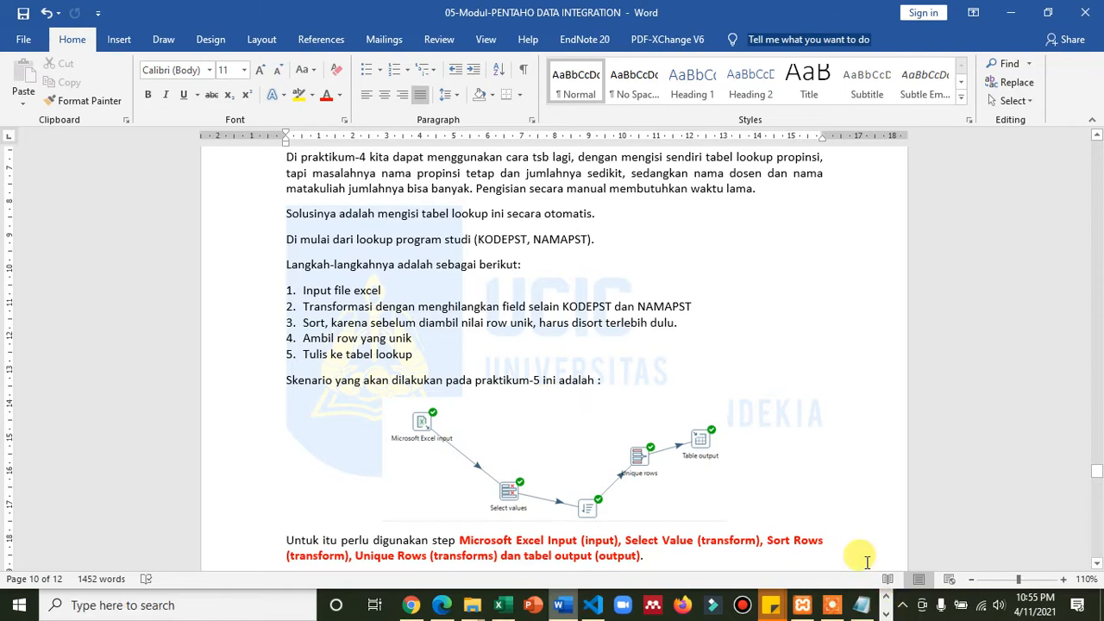
- Switch to Spoon and create a new transformation
click(886, 613)
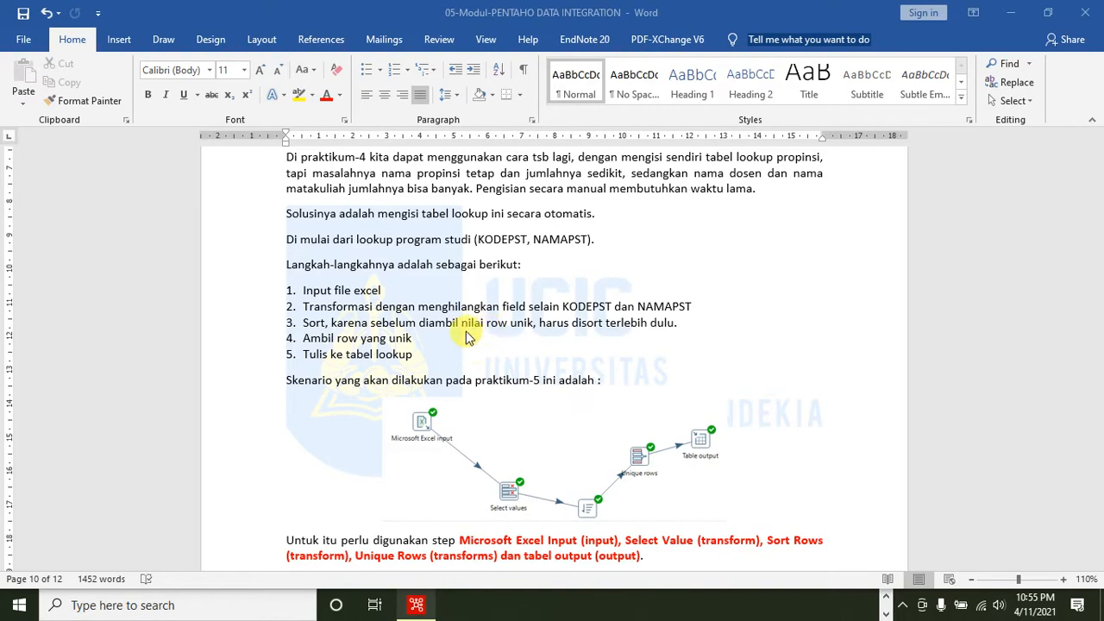
key(alt+Tab)
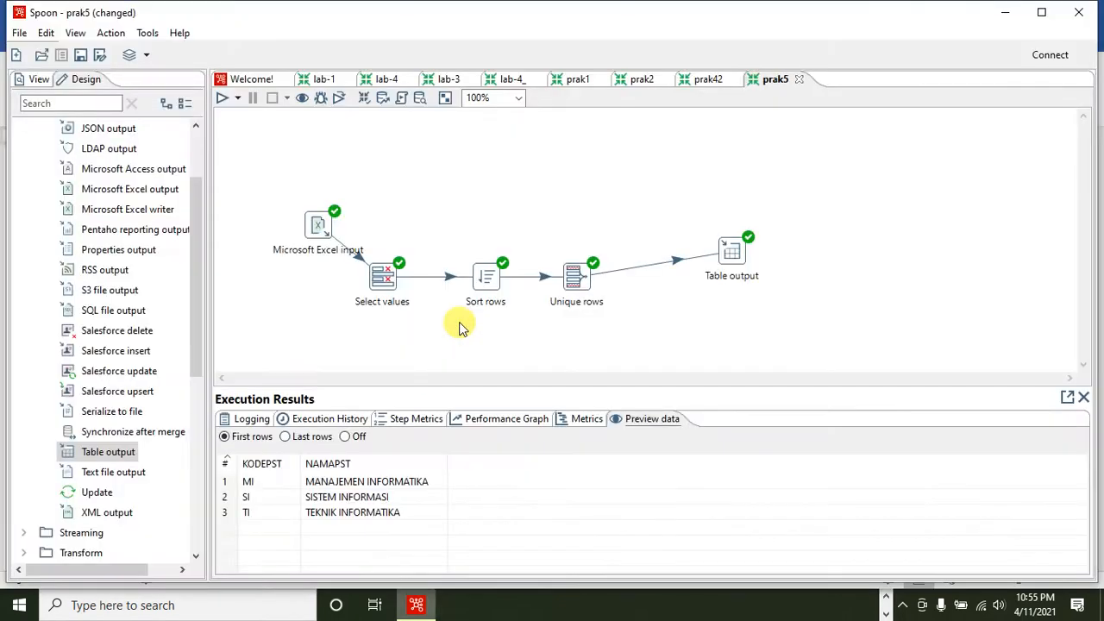
click(19, 34)
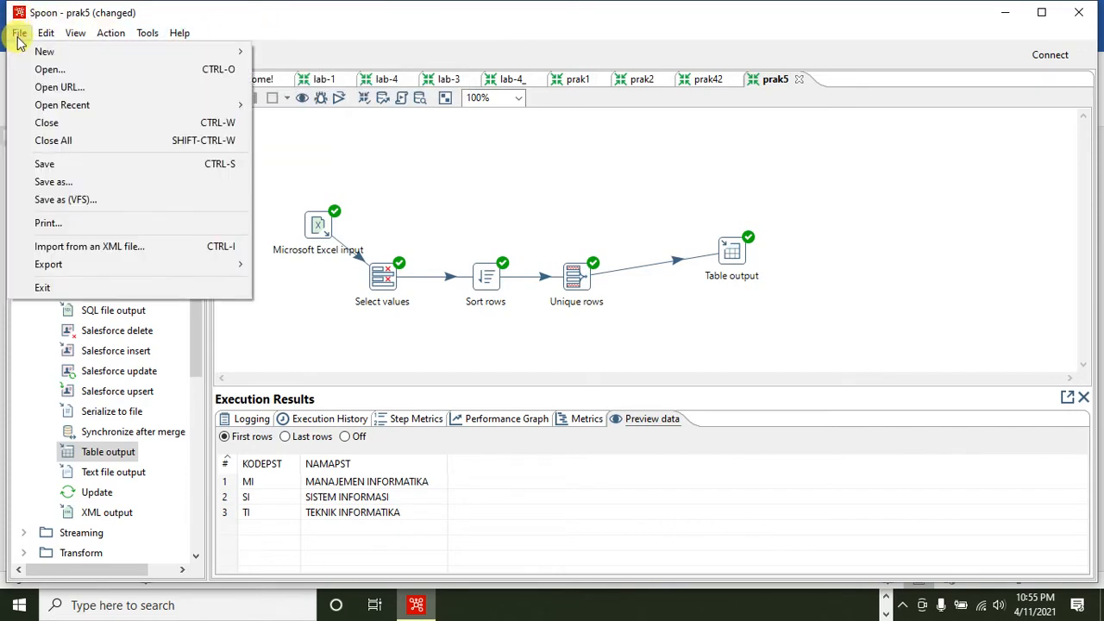
click(265, 50)
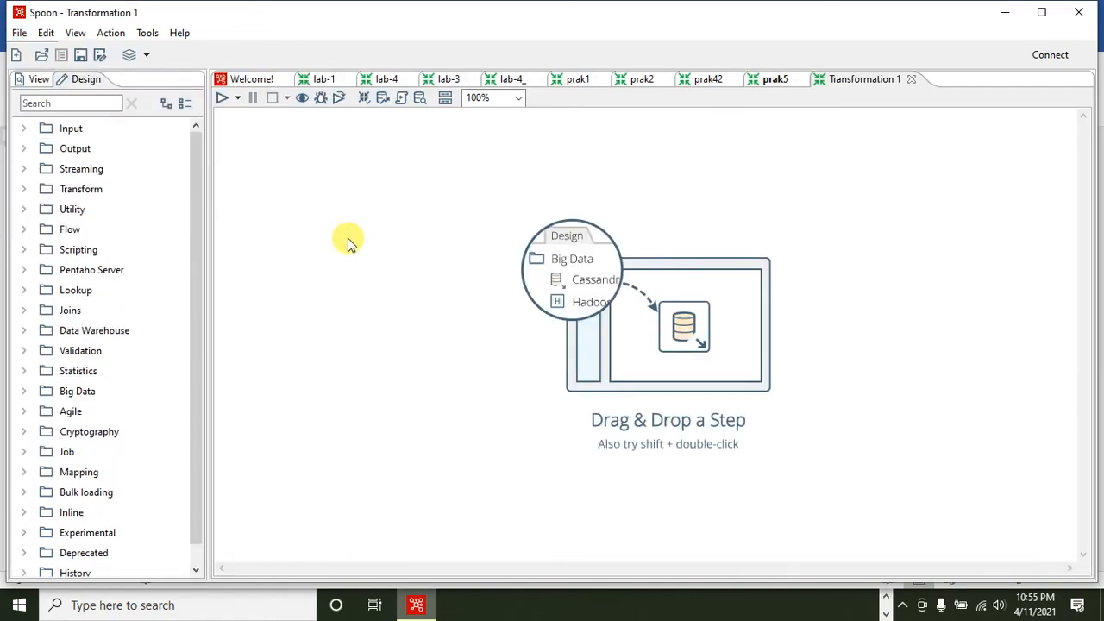
- Add a Microsoft Excel input step from the Input category to the empty transformation canvas
click(25, 128)
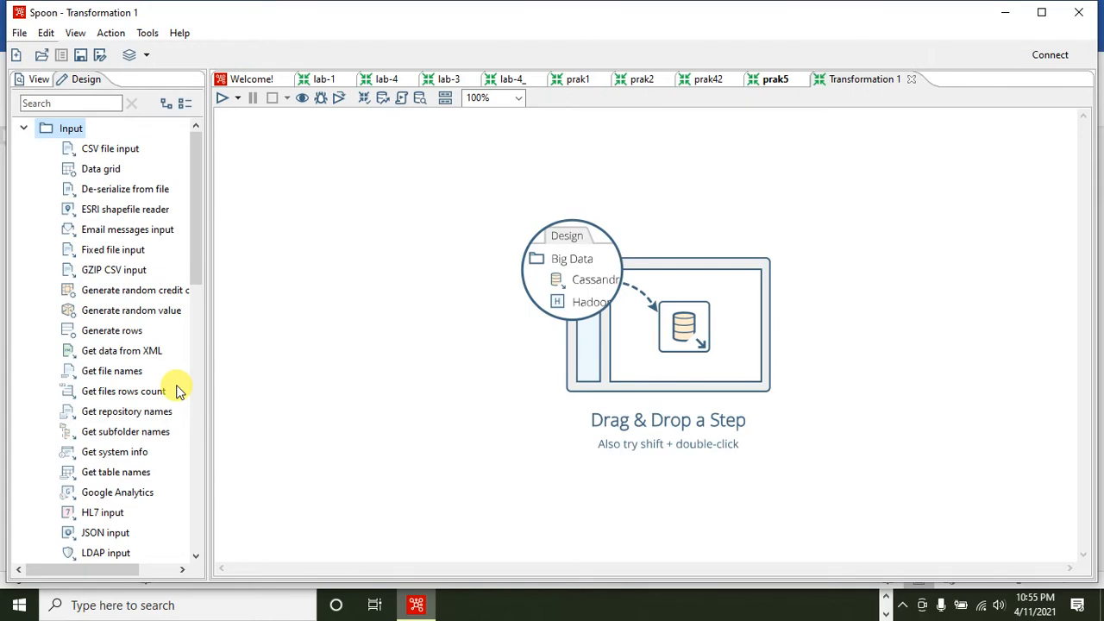
click(194, 295)
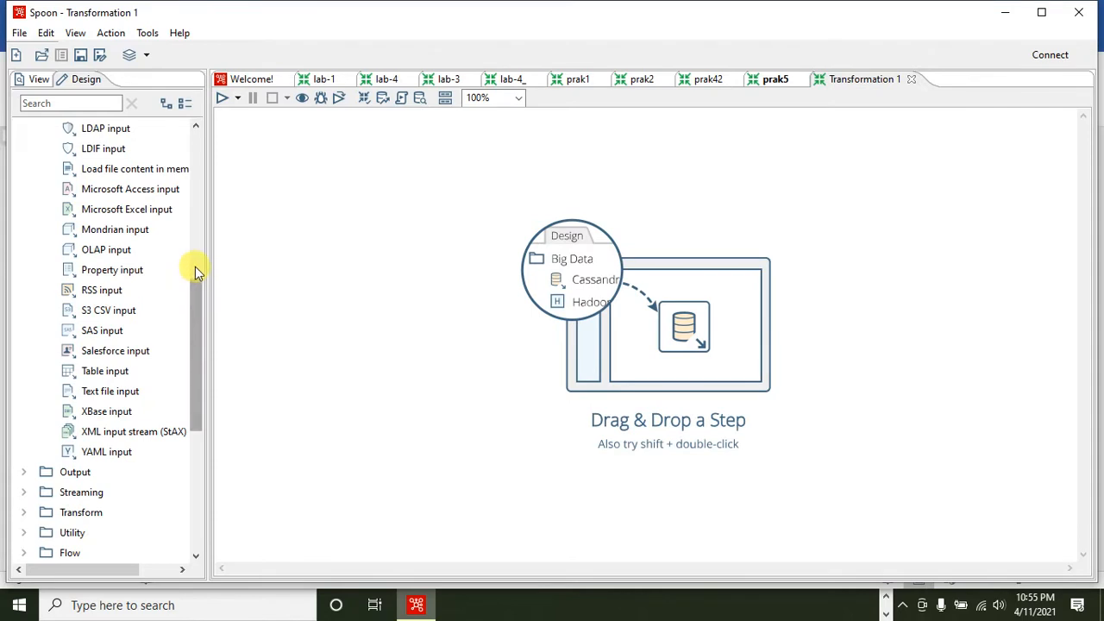
click(152, 217)
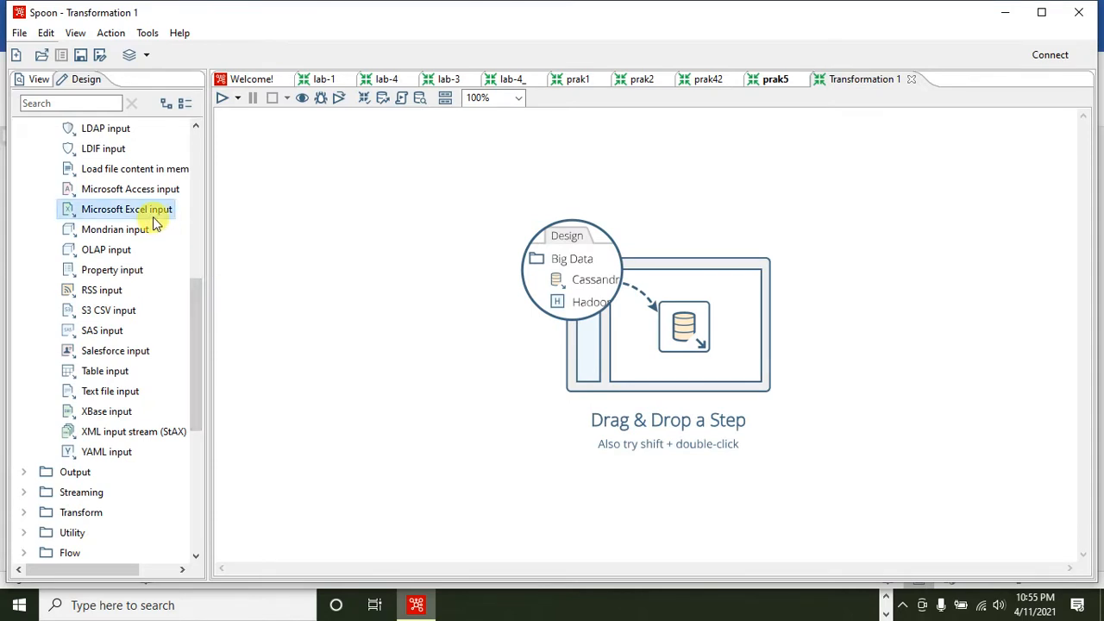
drag(154, 223, 330, 200)
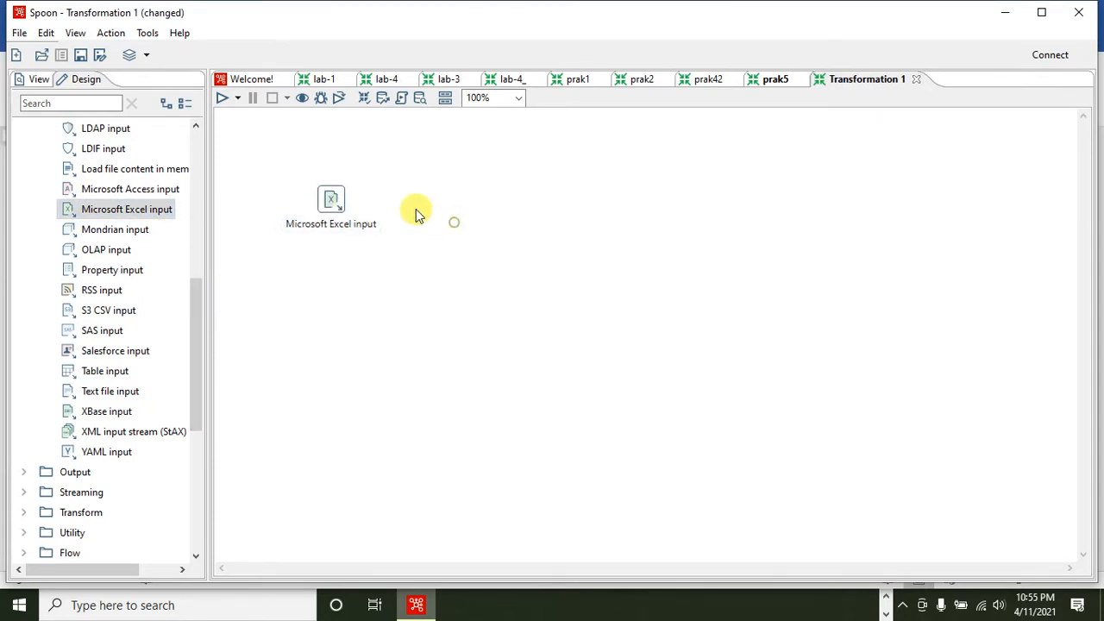
- Set the Microsoft Excel input's spreadsheet type to Excel 2007 XLSX (Apache POI) and choose DATA_EXCEL_OK.xlsx from praktikum-pentaho as its file
double_click(333, 201)
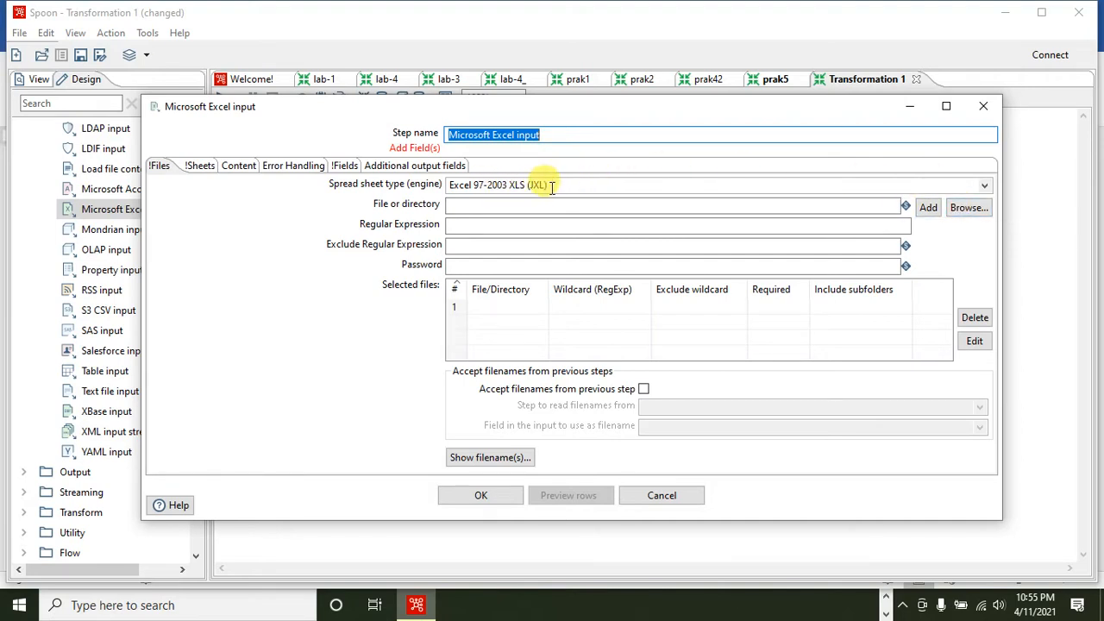
click(982, 186)
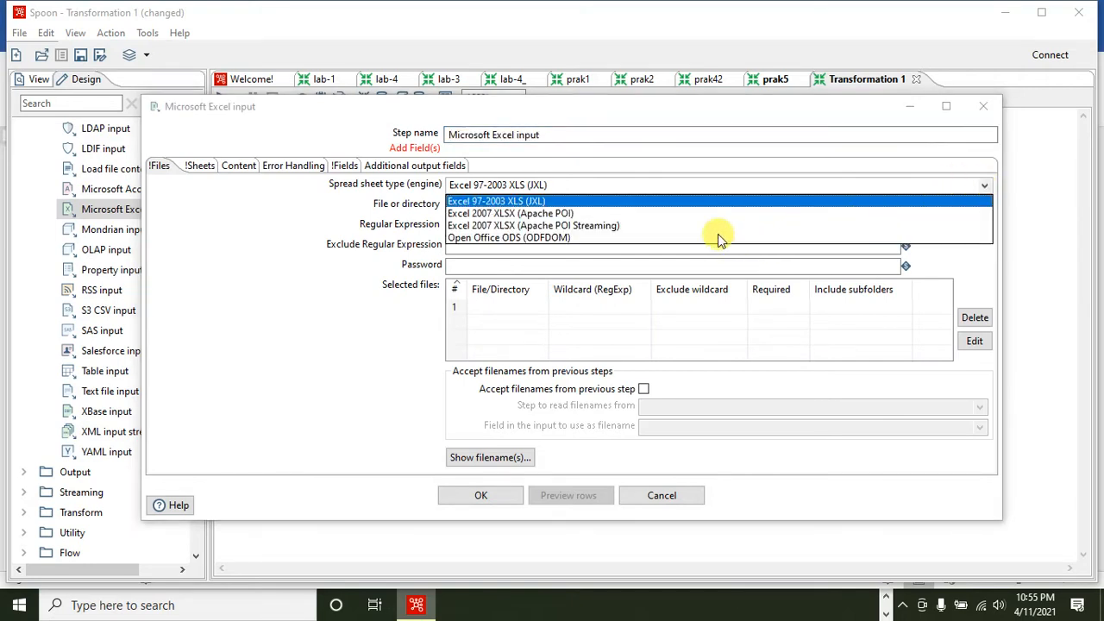
click(512, 215)
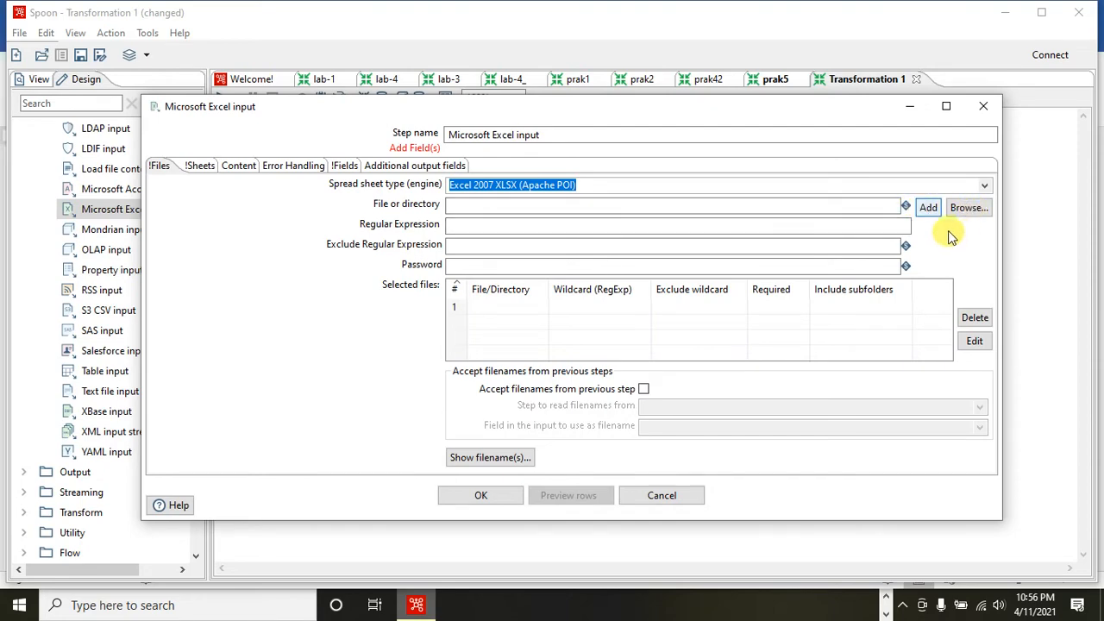
click(964, 207)
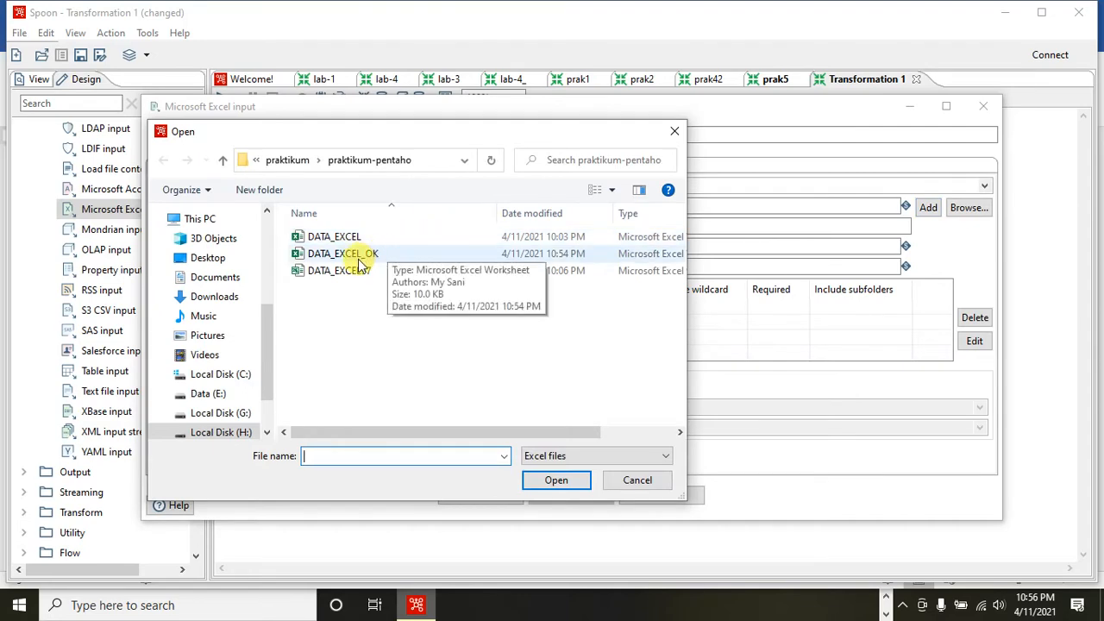
double_click(360, 255)
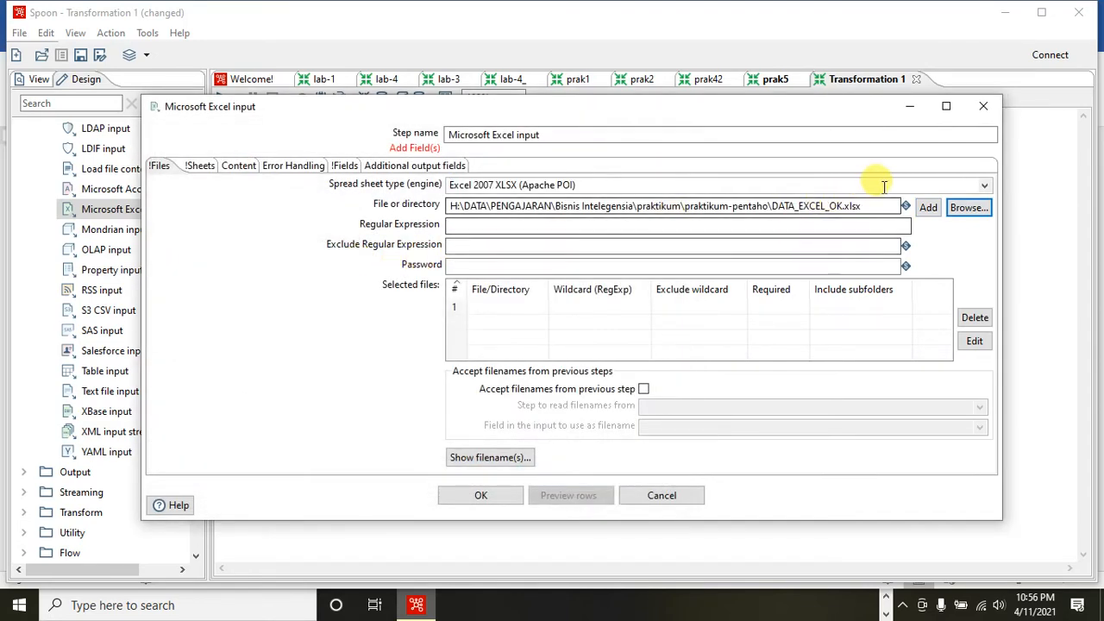
- Add DATA_EXCEL_OK.xlsx to the Microsoft Excel input's selected files and set Sheet1 as the sheet to read
click(927, 208)
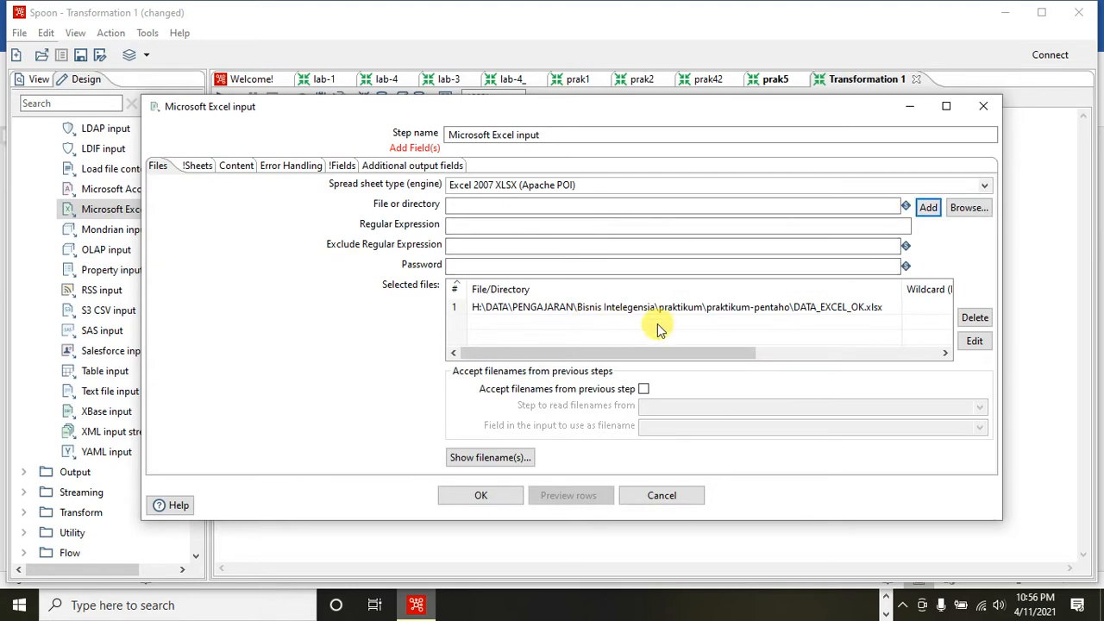
click(196, 169)
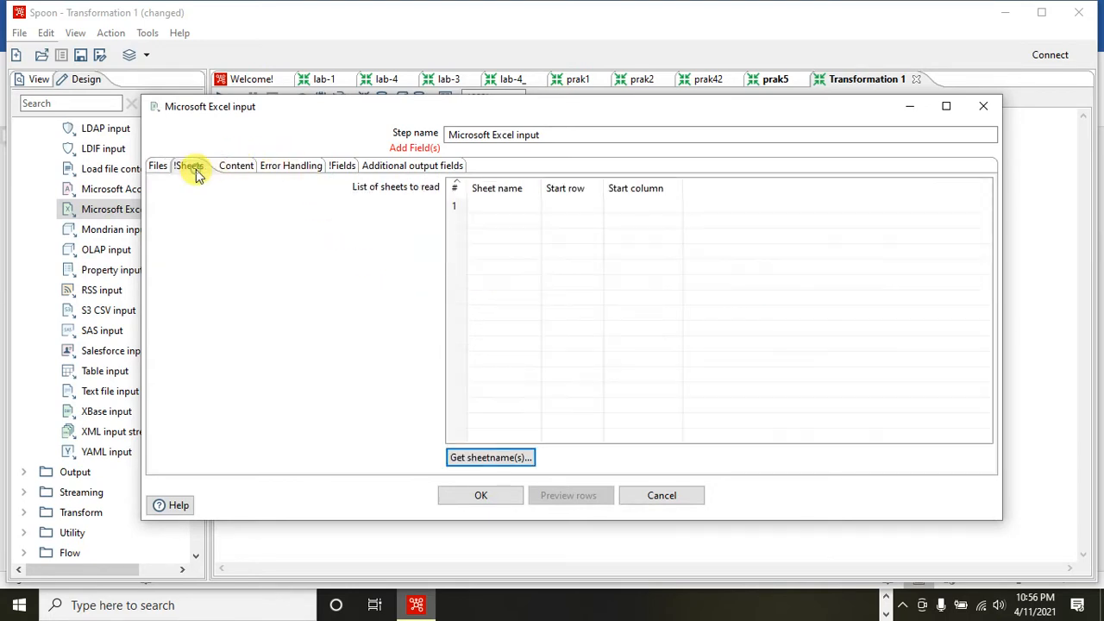
click(488, 457)
click(496, 234)
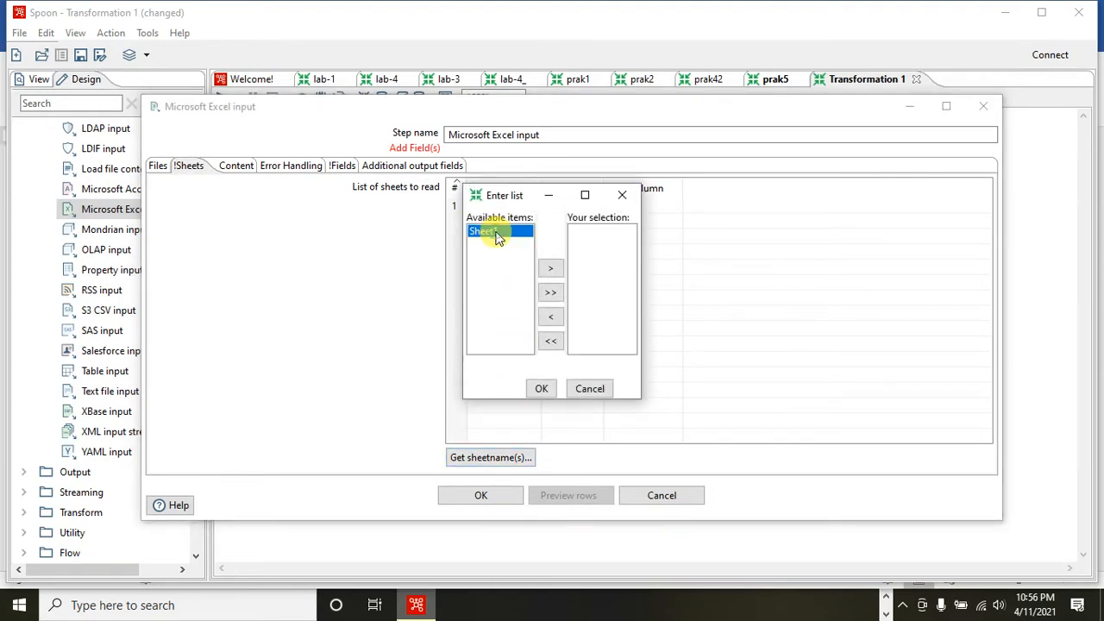
click(550, 268)
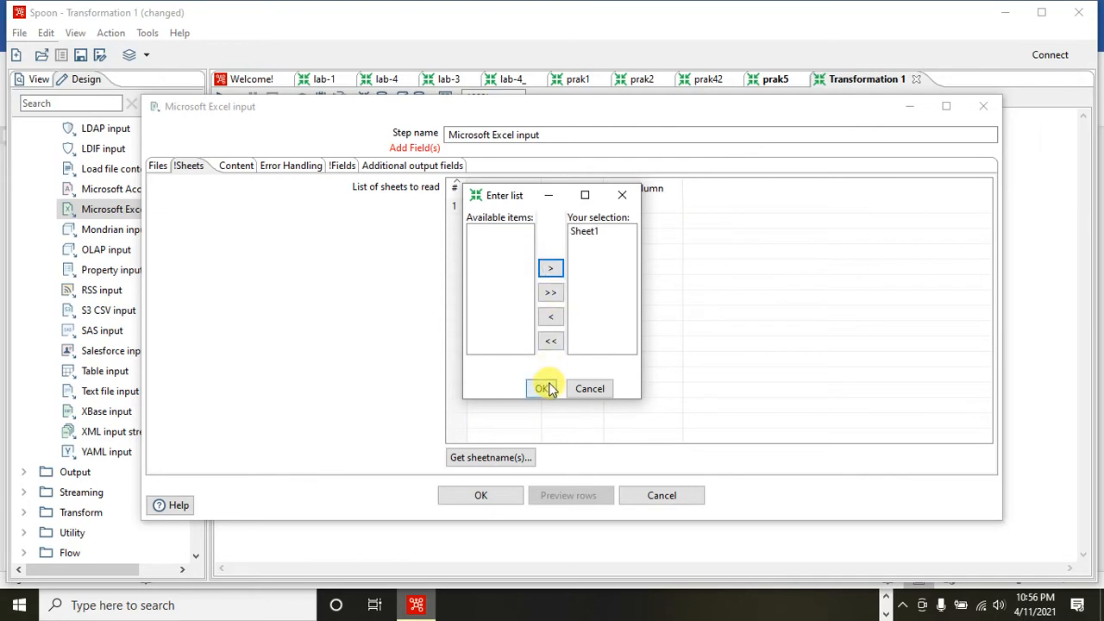
click(543, 388)
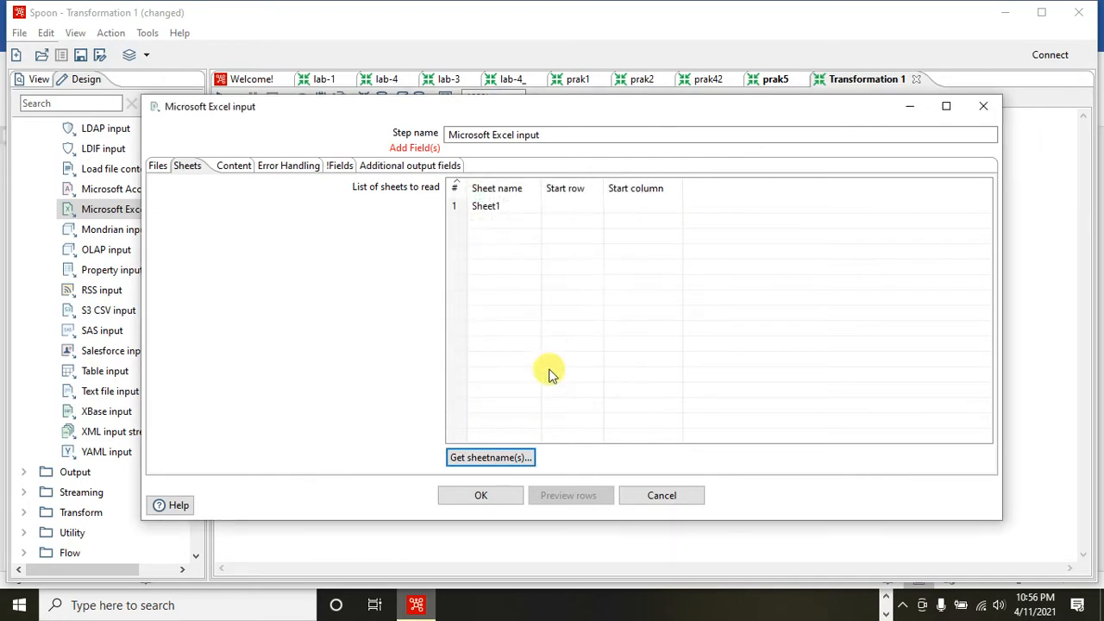
- Get the Microsoft Excel input's fields from the header row, preview its rows, and accept the step's settings
click(338, 168)
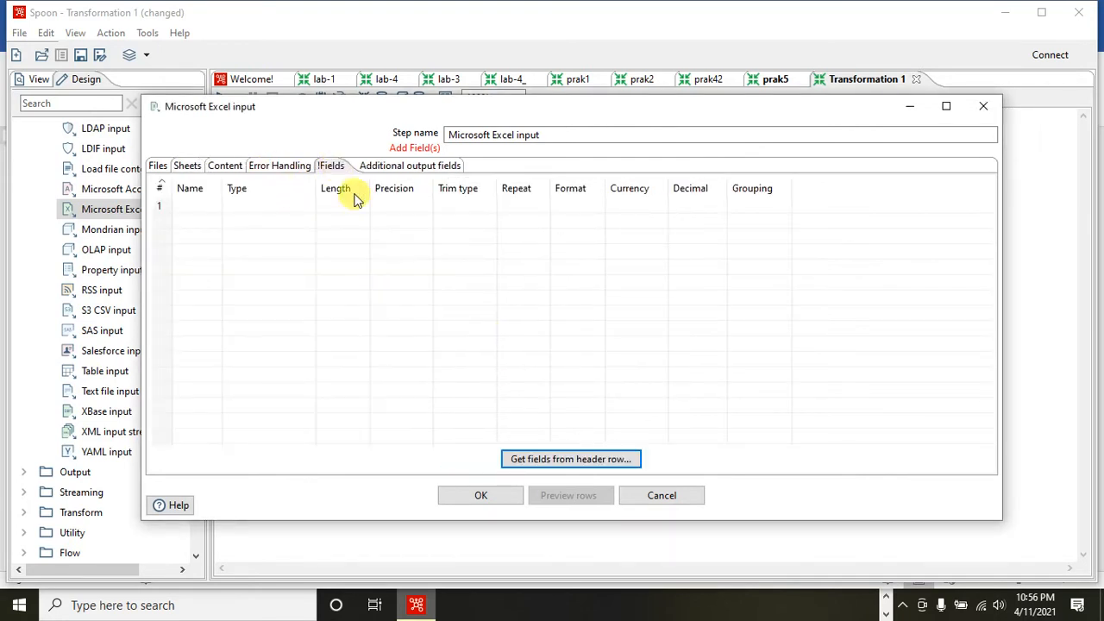
click(552, 460)
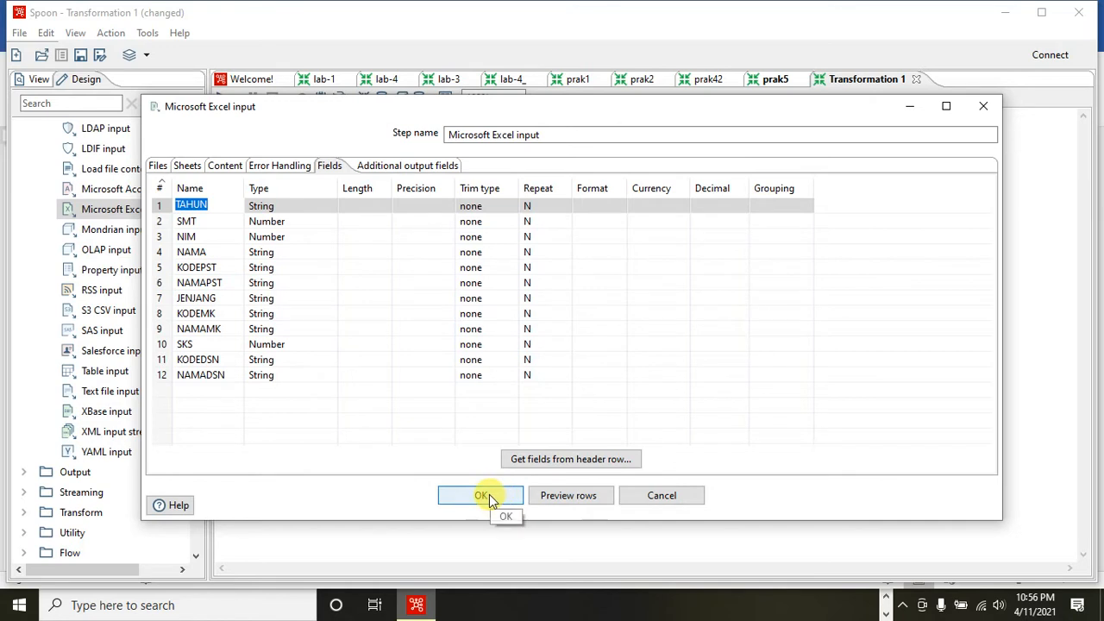
click(569, 496)
click(613, 353)
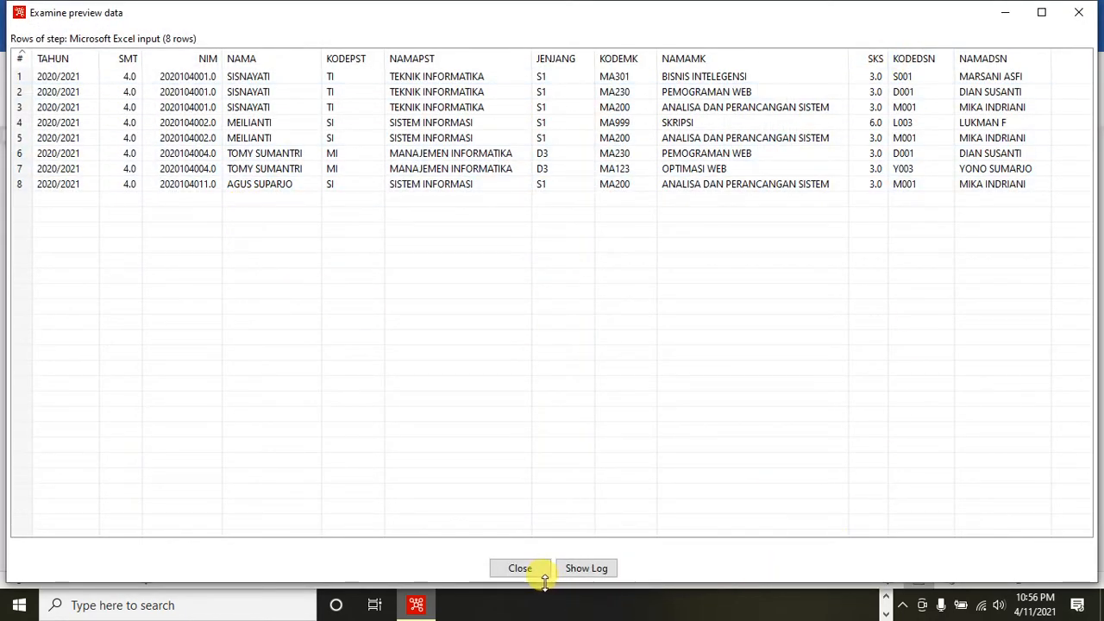
click(521, 568)
click(481, 495)
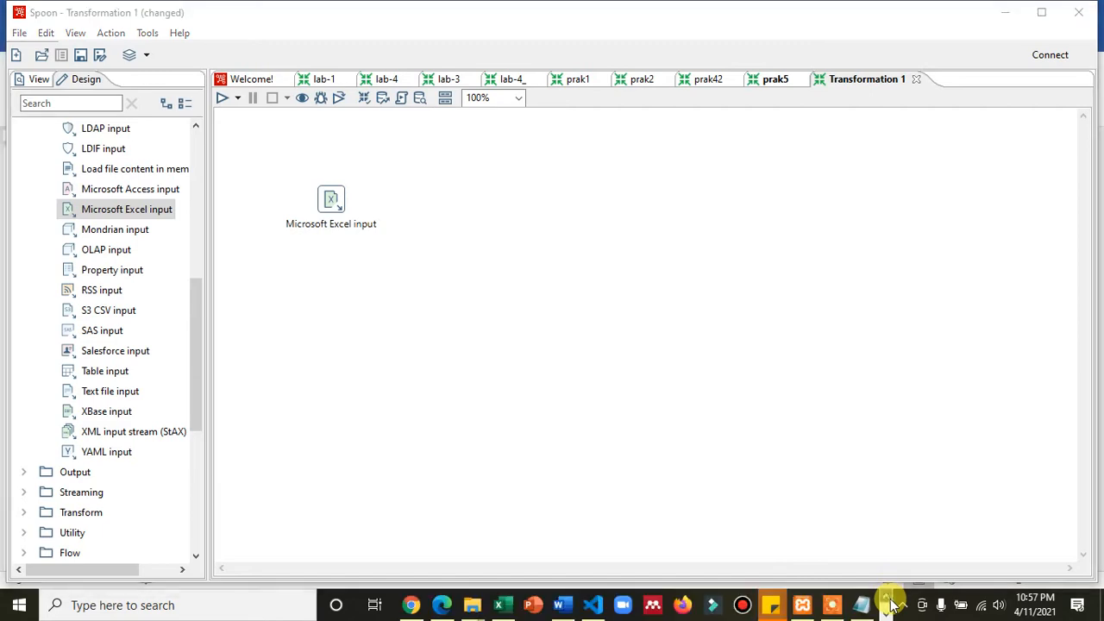
- Switch to the Word module and read the Praktikum 5 instructions through the Select Values step
click(565, 605)
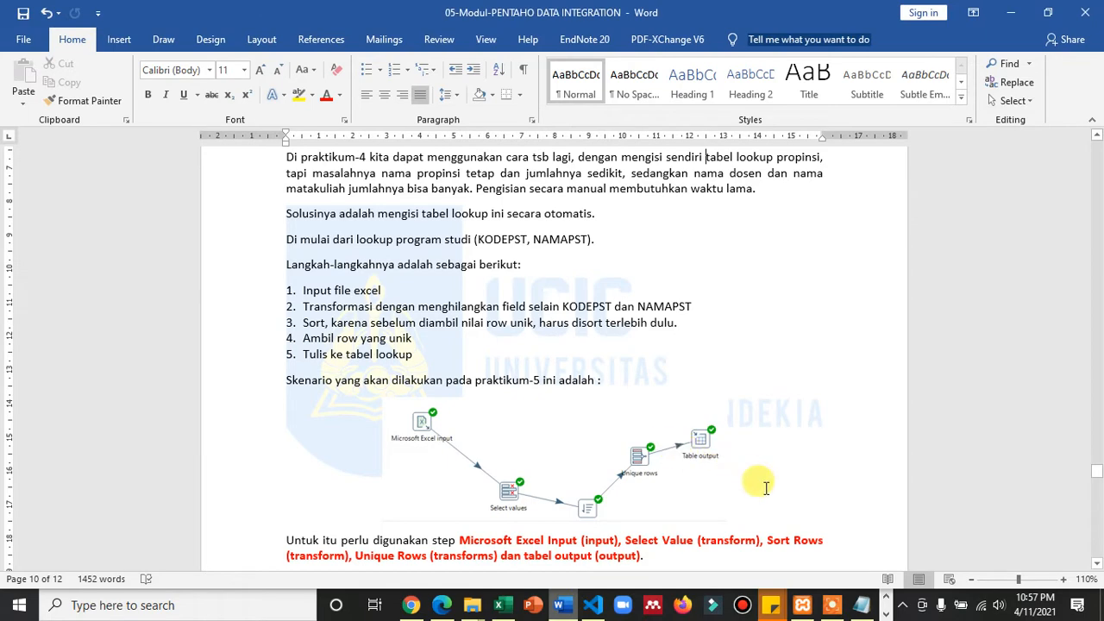
scroll(769, 489, down, 3)
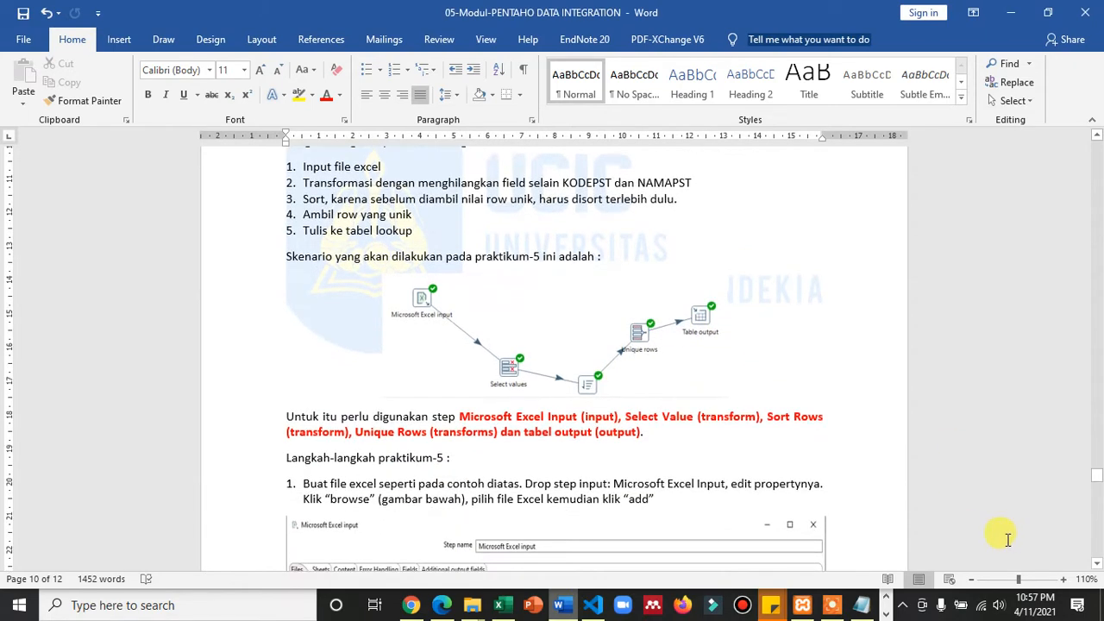
scroll(698, 512, down, 1)
scroll(702, 505, up, 1)
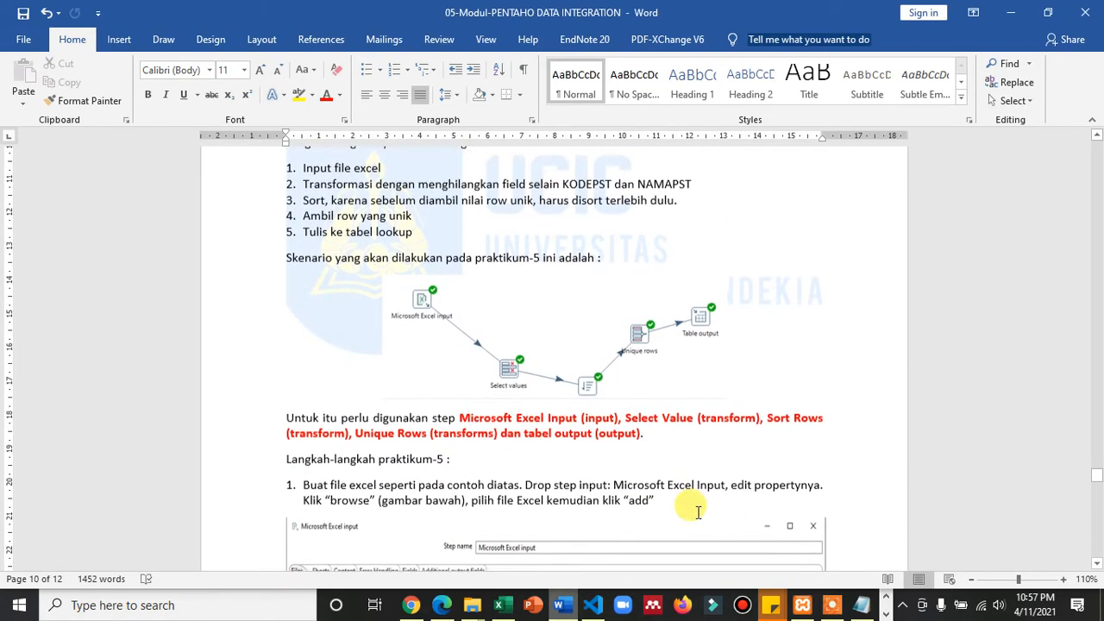
click(1097, 501)
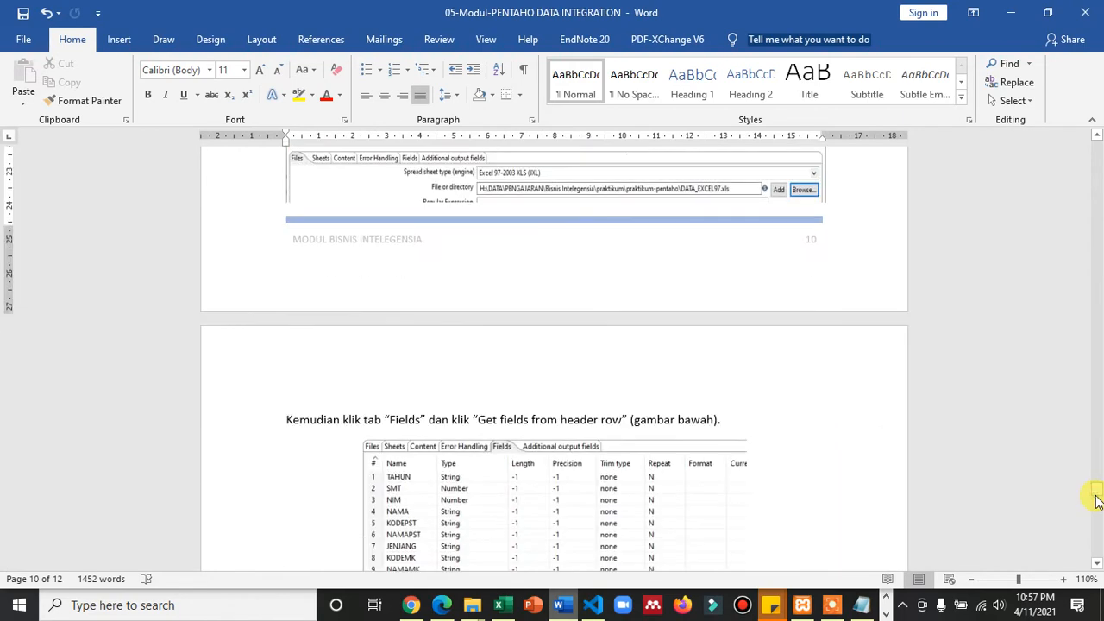
click(1096, 511)
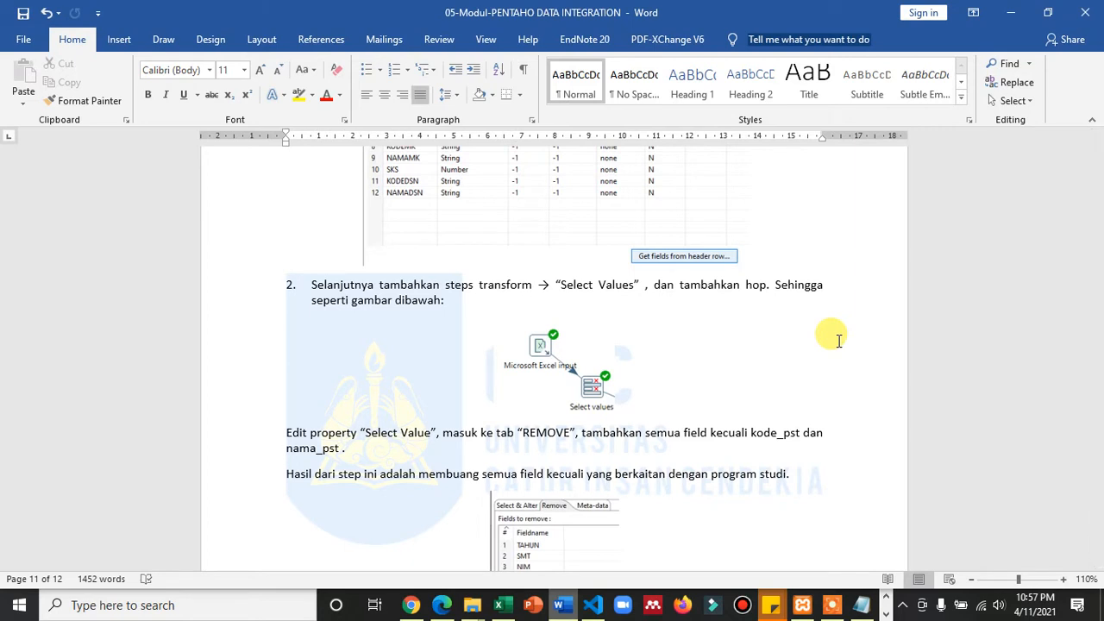
- Switch to Spoon, add a Select values step from the Transform category, and create a hop to it from Microsoft Excel input
click(885, 606)
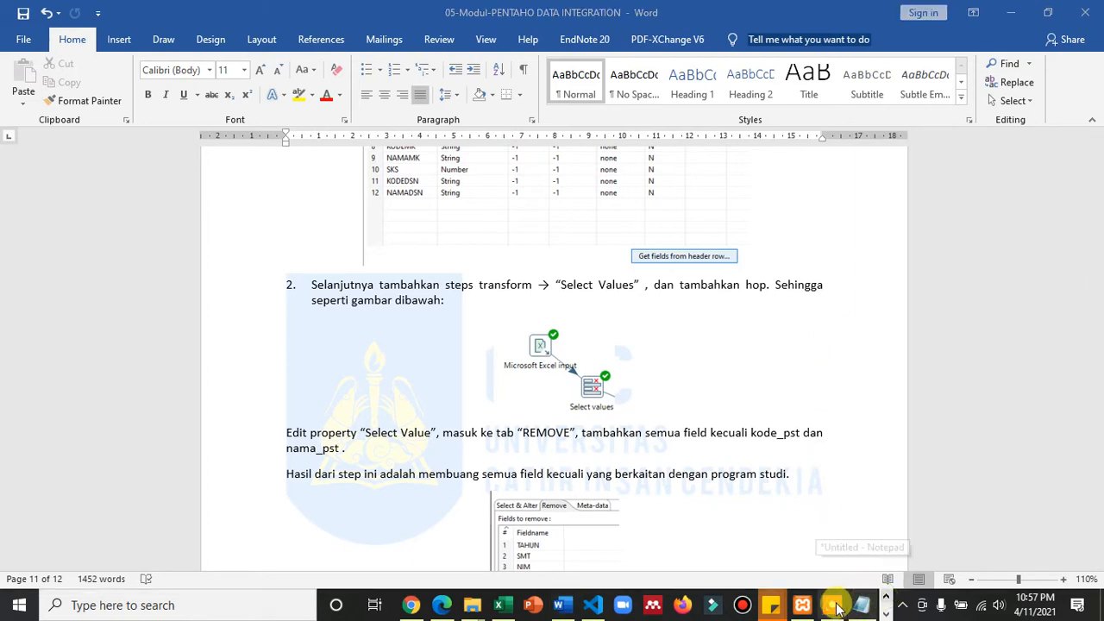
click(886, 613)
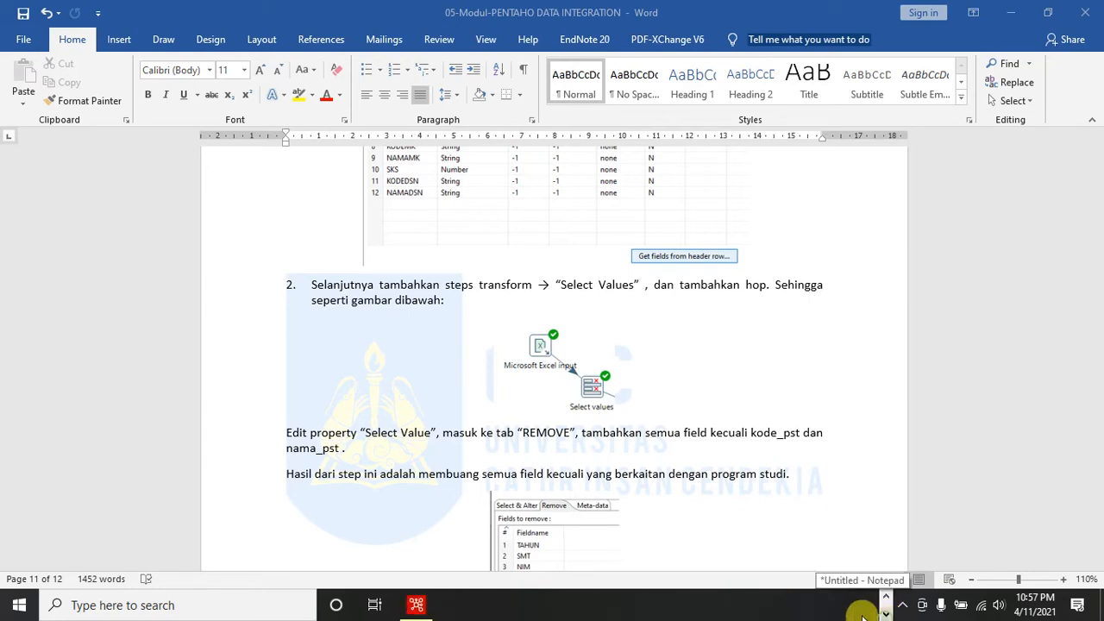
click(417, 606)
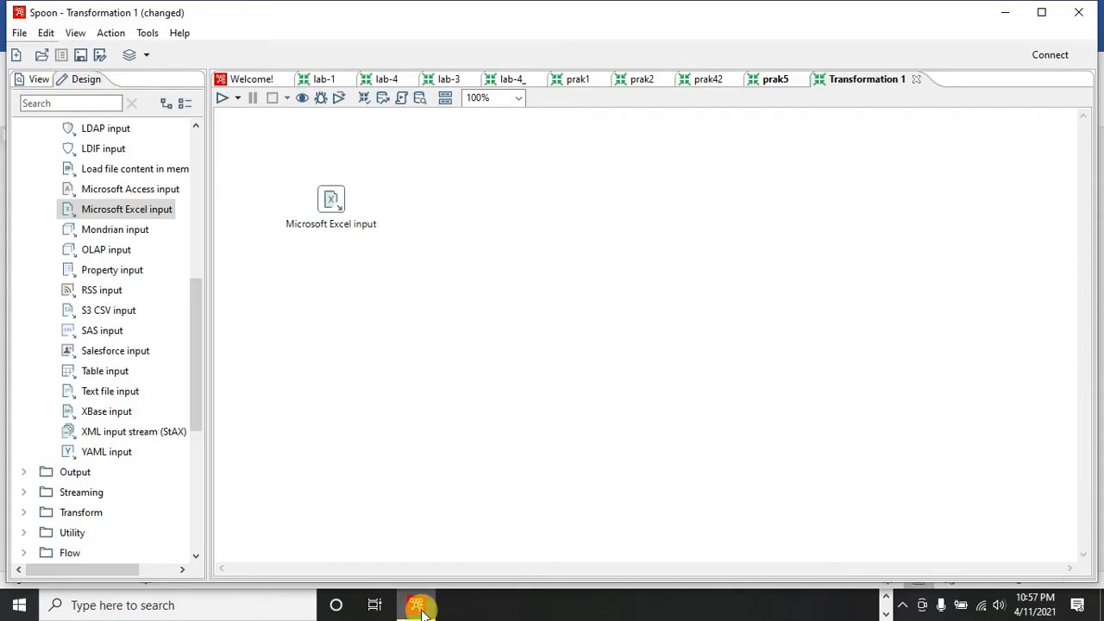
scroll(197, 153, up, 7)
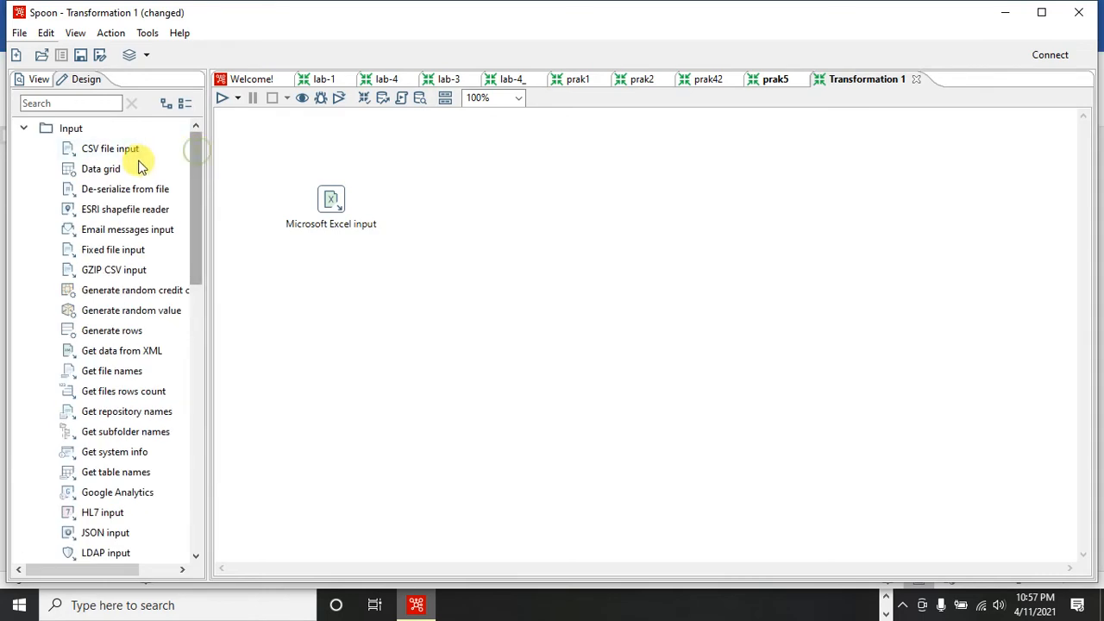
click(24, 130)
click(24, 129)
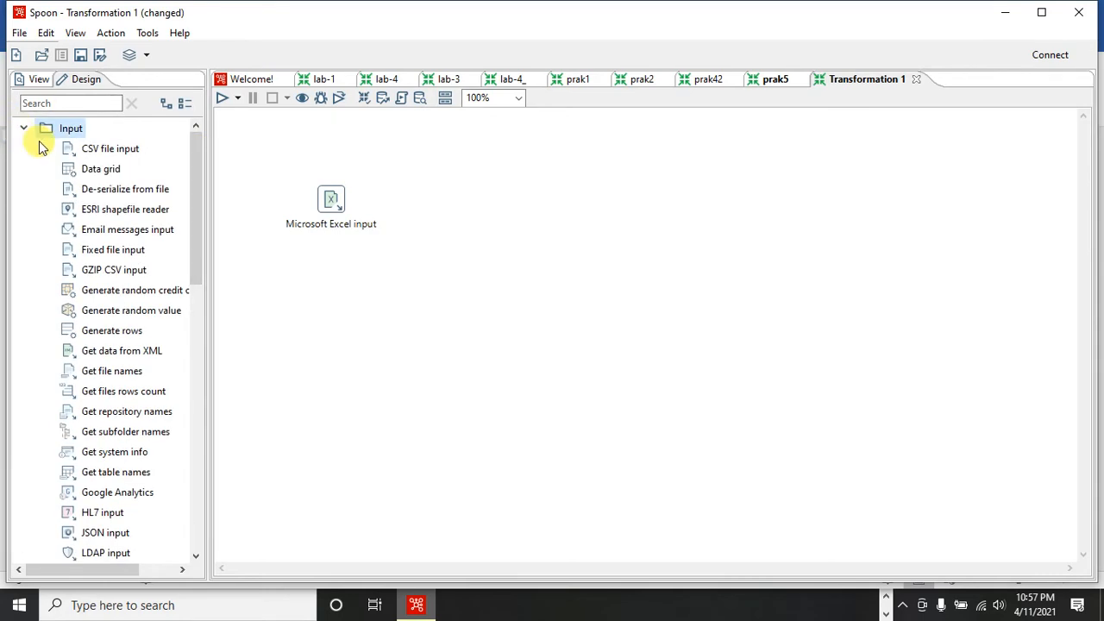
click(23, 129)
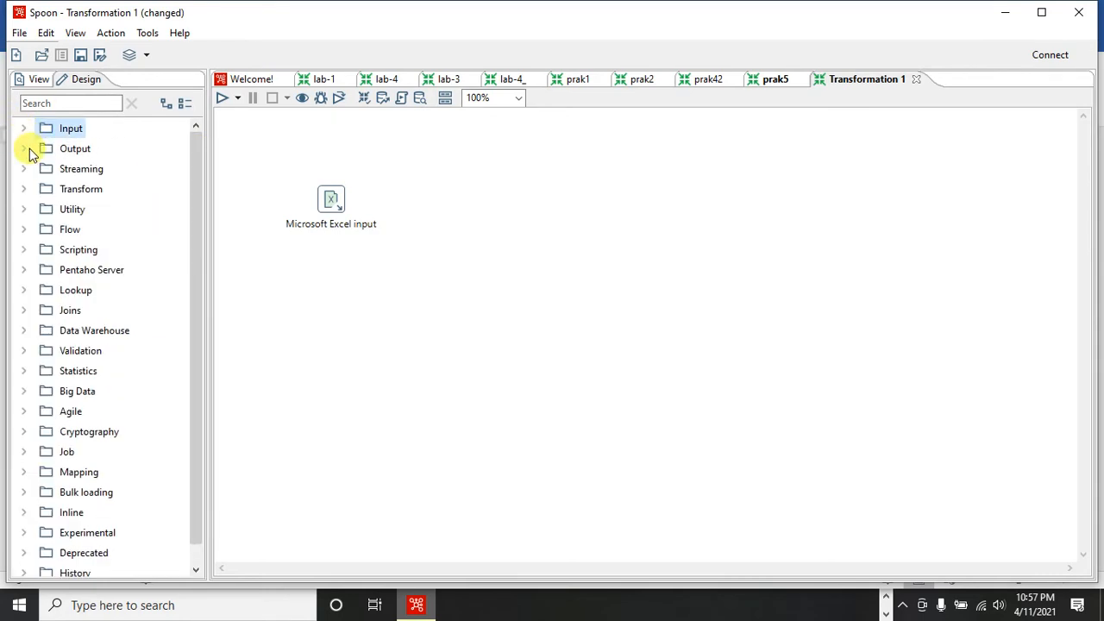
click(26, 188)
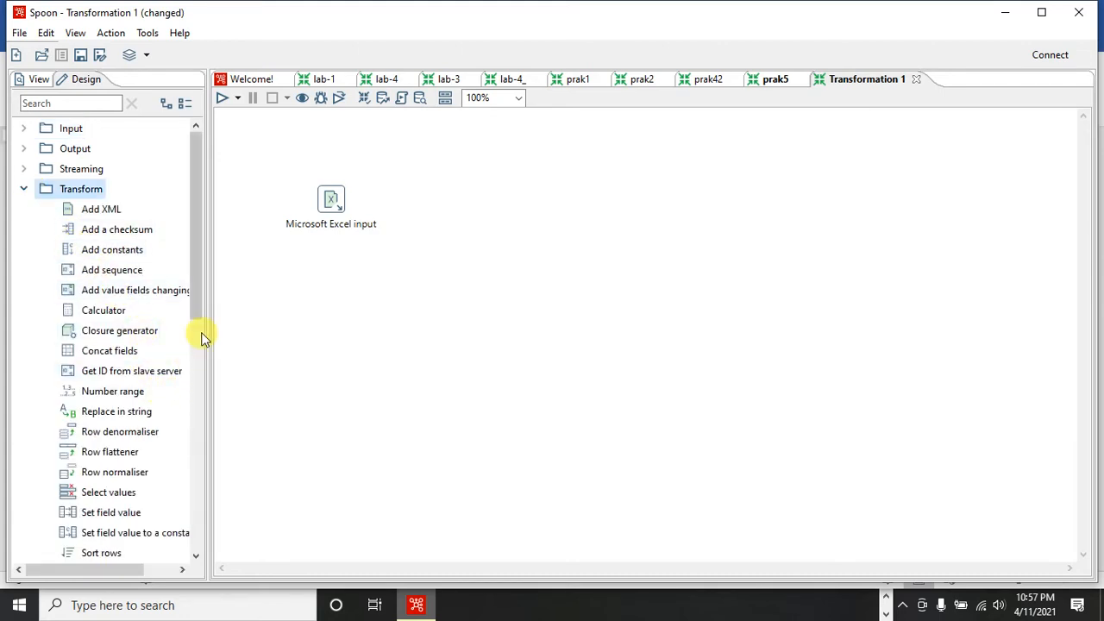
scroll(198, 324, down, 1)
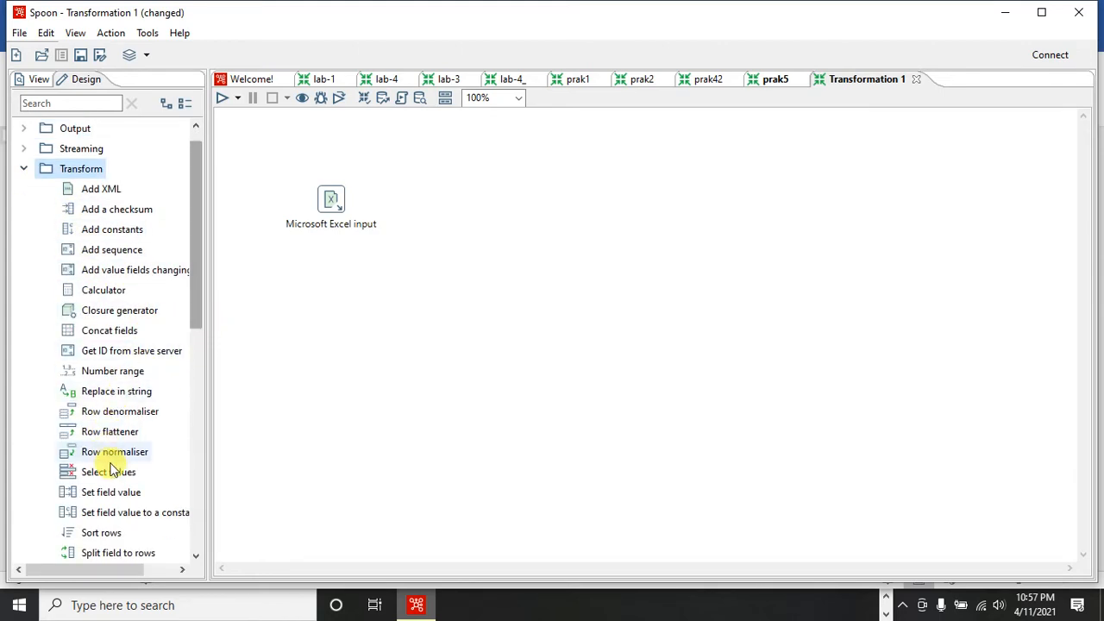
drag(111, 473, 410, 257)
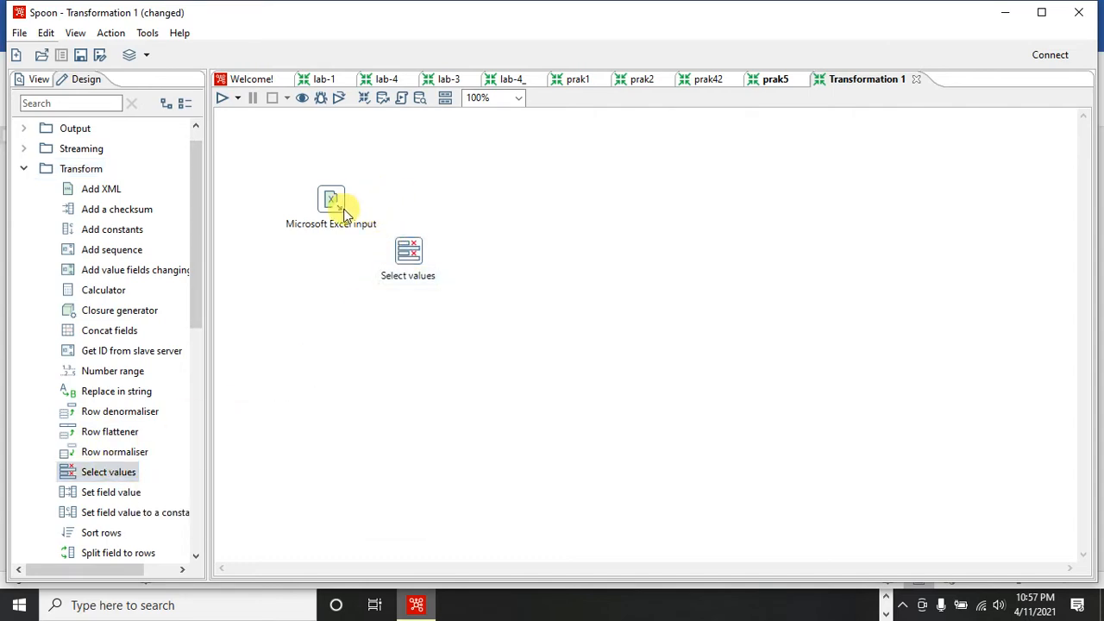
mouse_move(343, 207)
drag(351, 249, 407, 257)
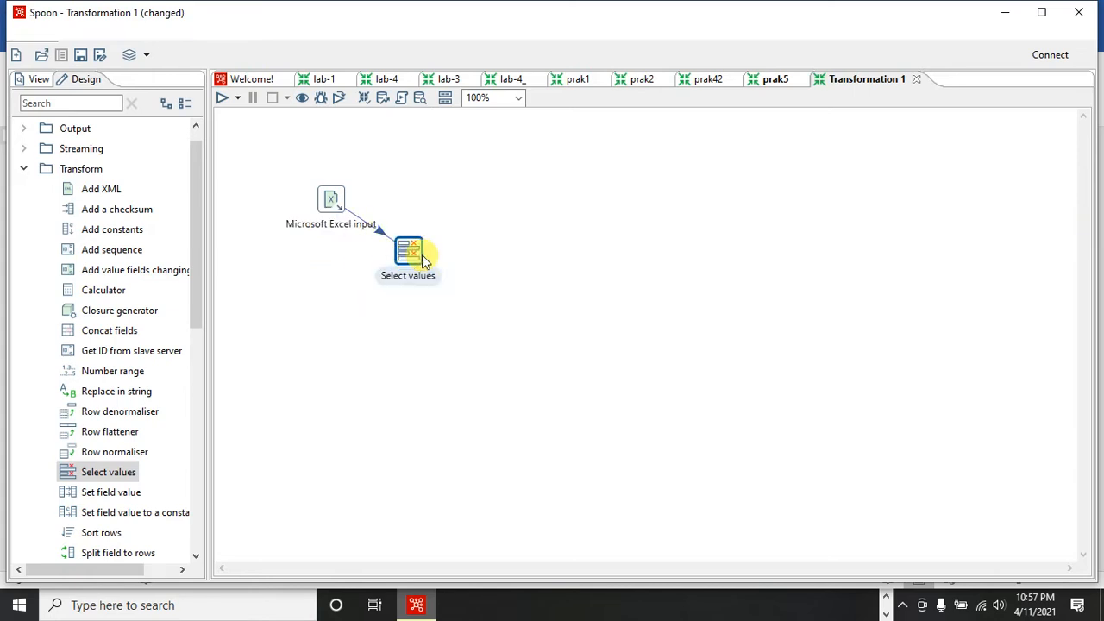
- Open the Select values step's settings and load all incoming fields into its Select & Alter list
double_click(423, 262)
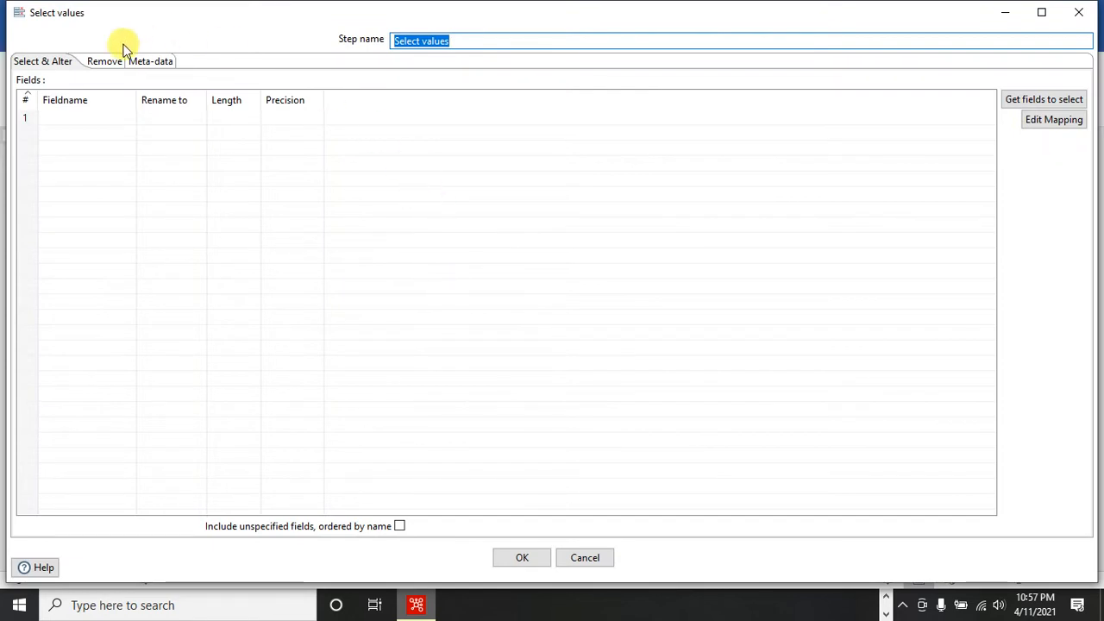
click(1039, 100)
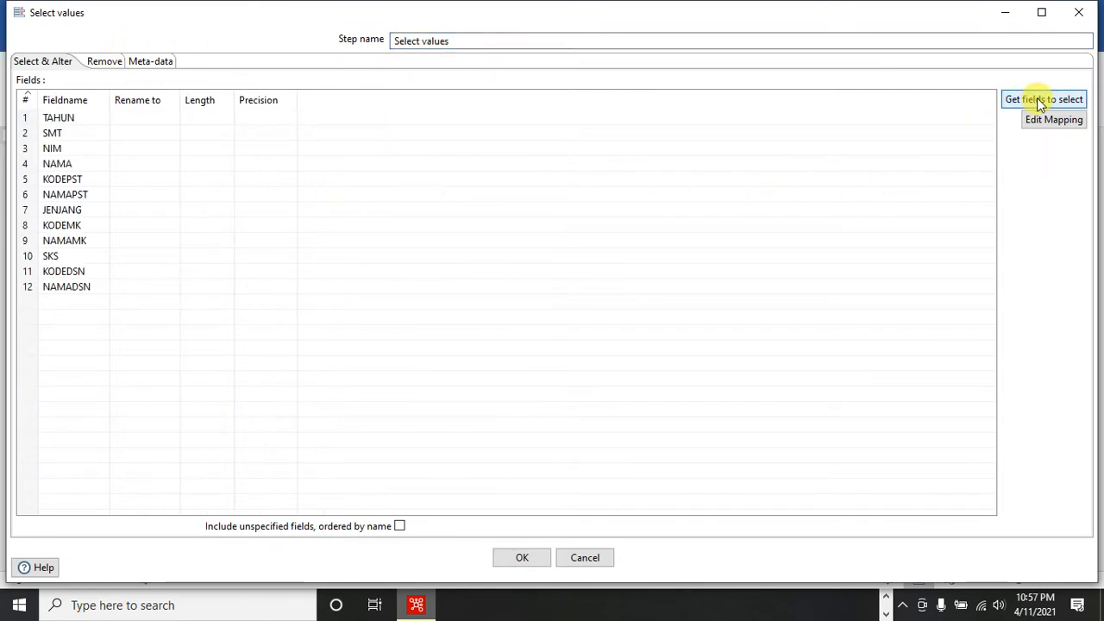
click(195, 171)
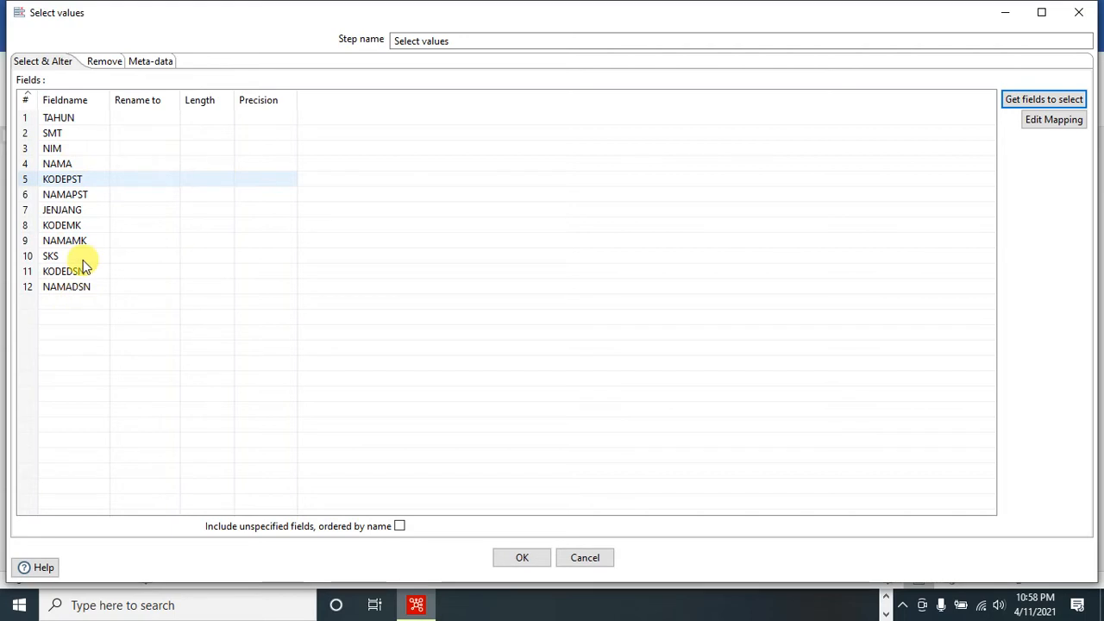
- Load all fields into the Select values removal list, delete KODEPST and NAMAPST from that list, and accept the settings
click(100, 62)
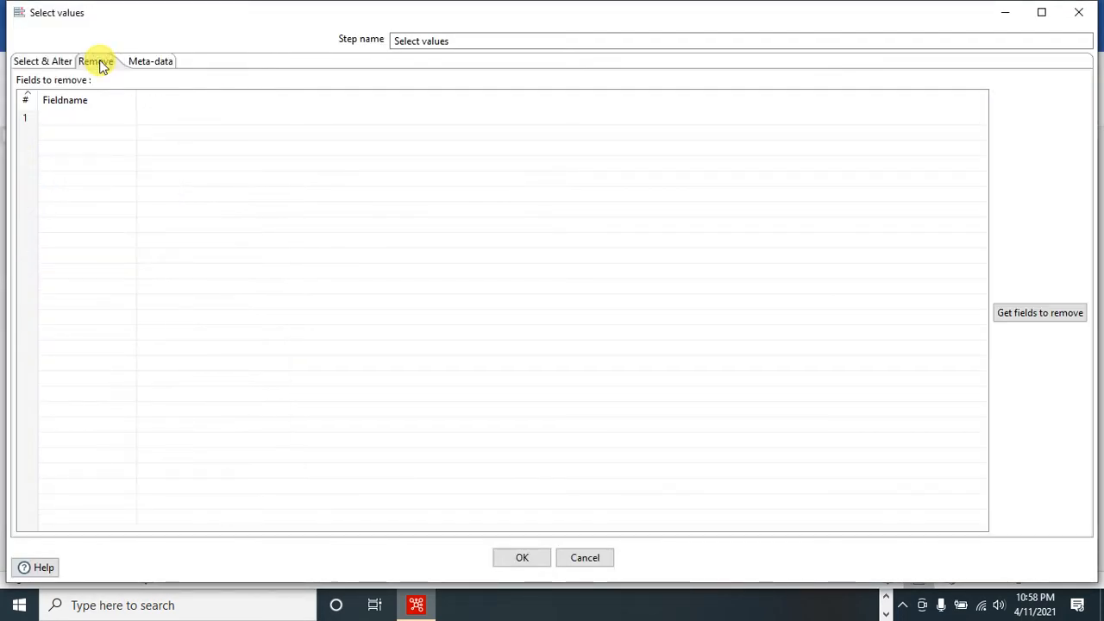
click(1018, 315)
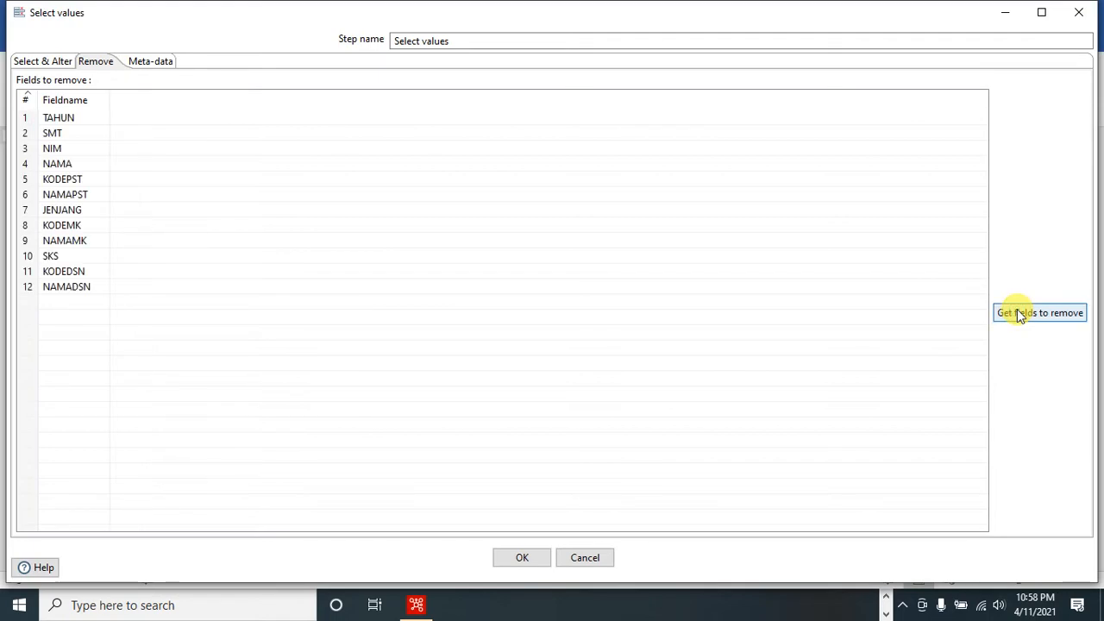
click(78, 179)
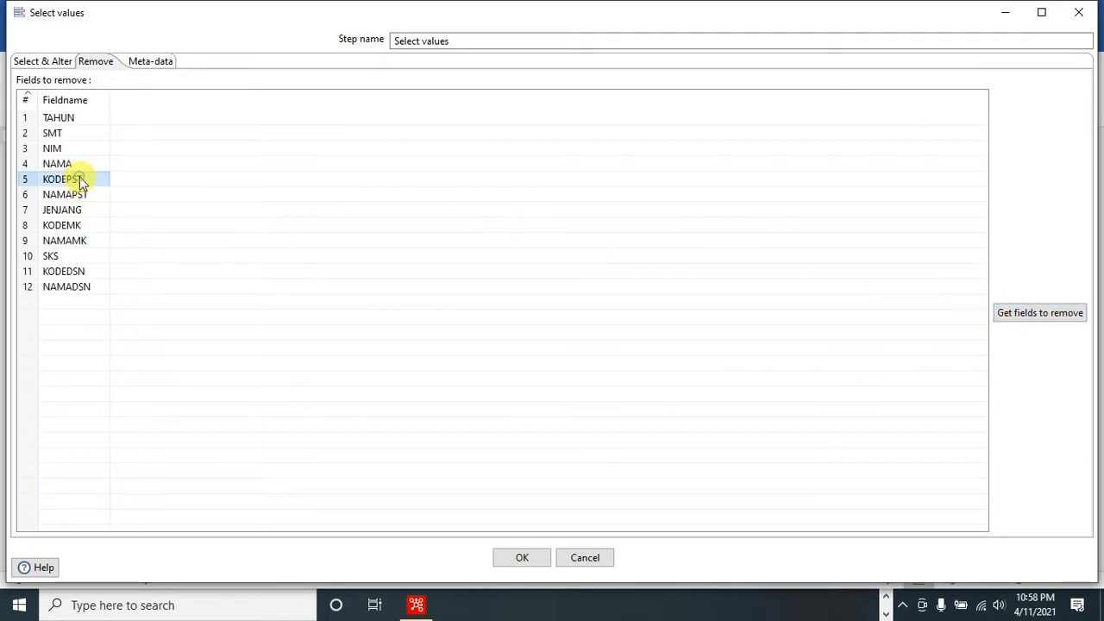
click(30, 182)
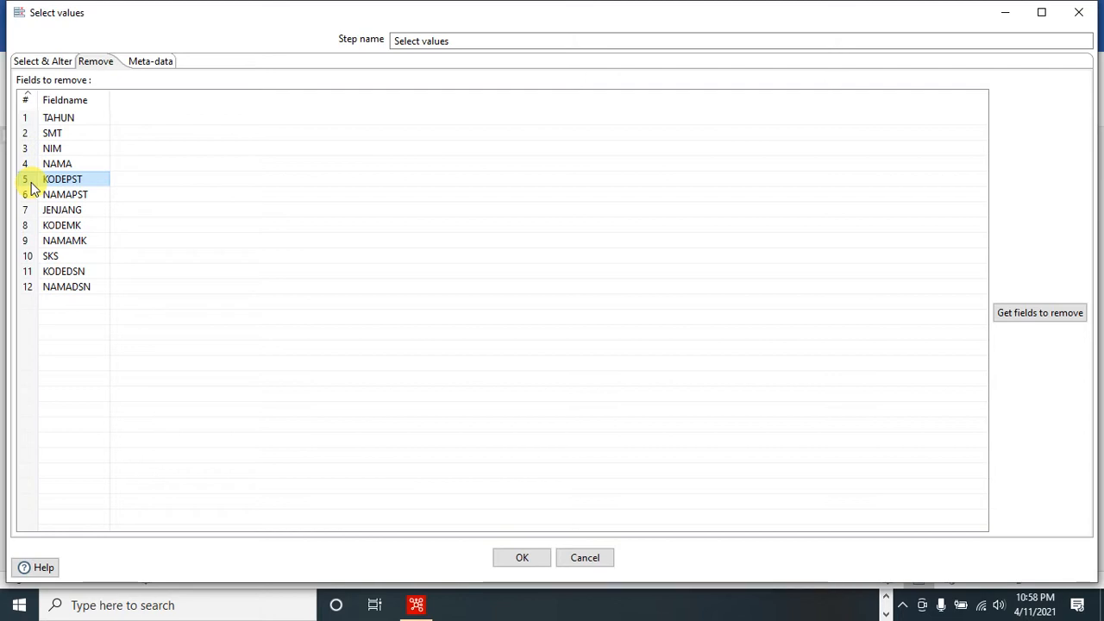
key(Delete)
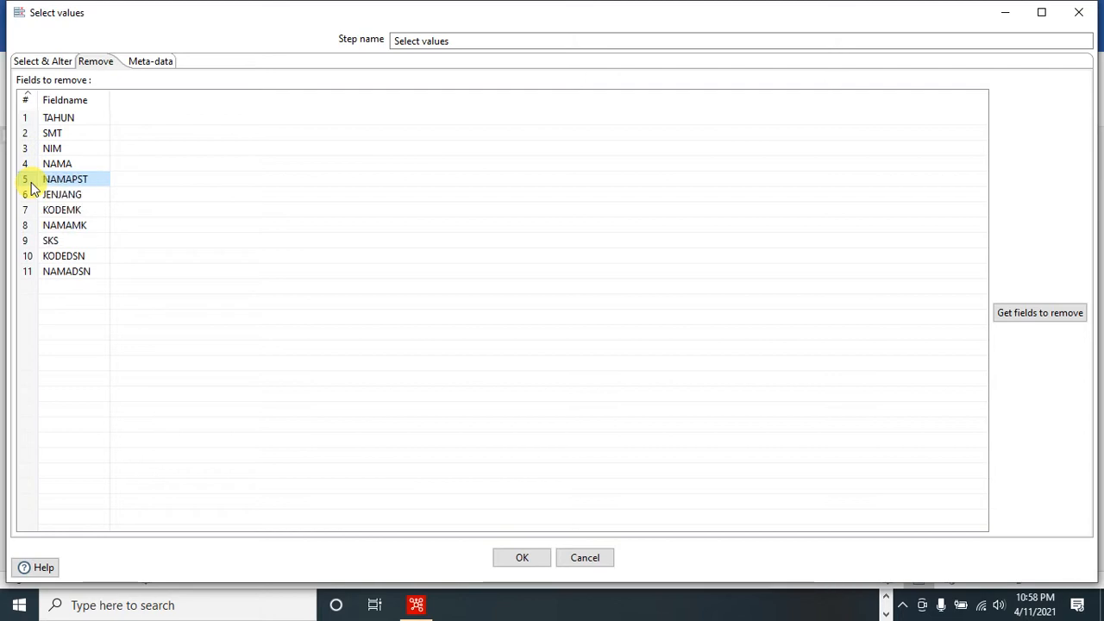
key(Delete)
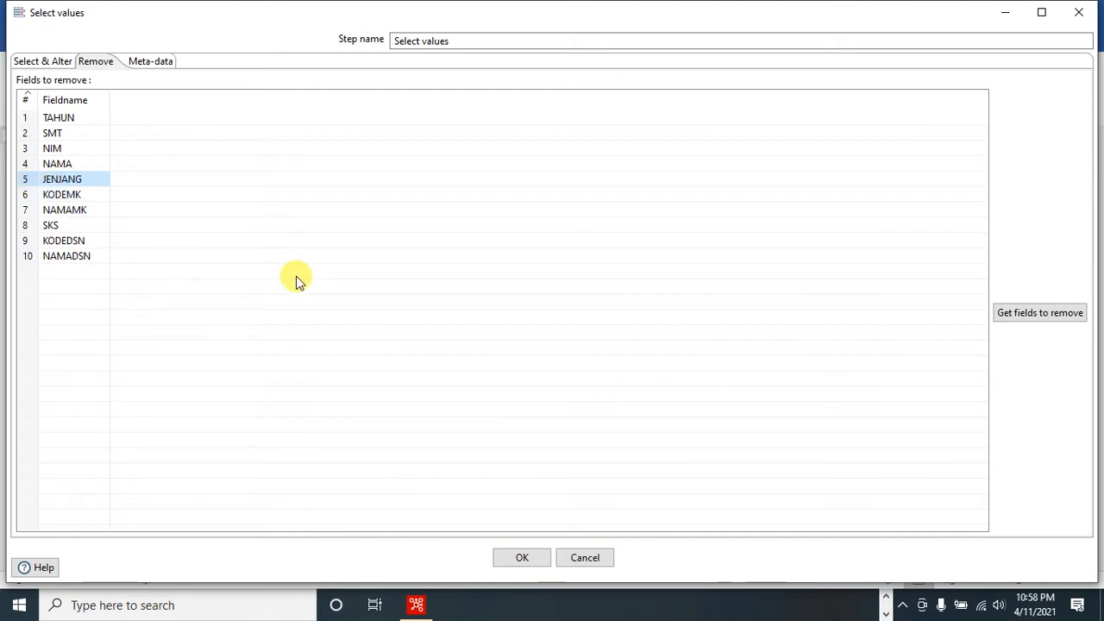
click(522, 557)
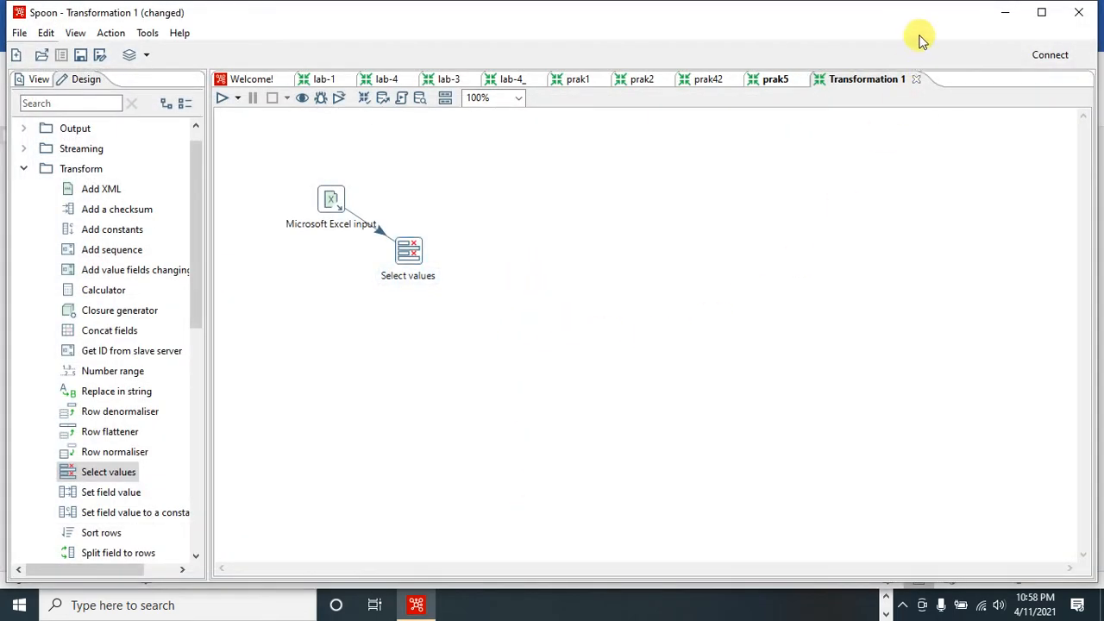
- Switch to the Word module and read the instructions from the Select Values field removal through adding the Sort rows step
click(1000, 14)
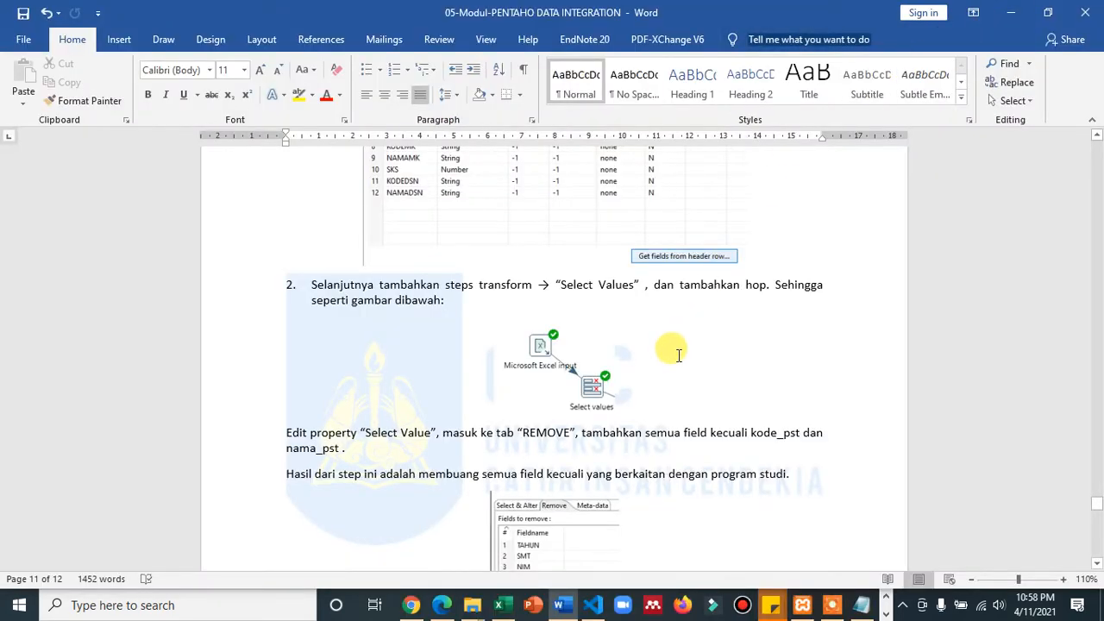
scroll(676, 353, down, 2)
scroll(678, 357, up, 3)
scroll(702, 402, down, 6)
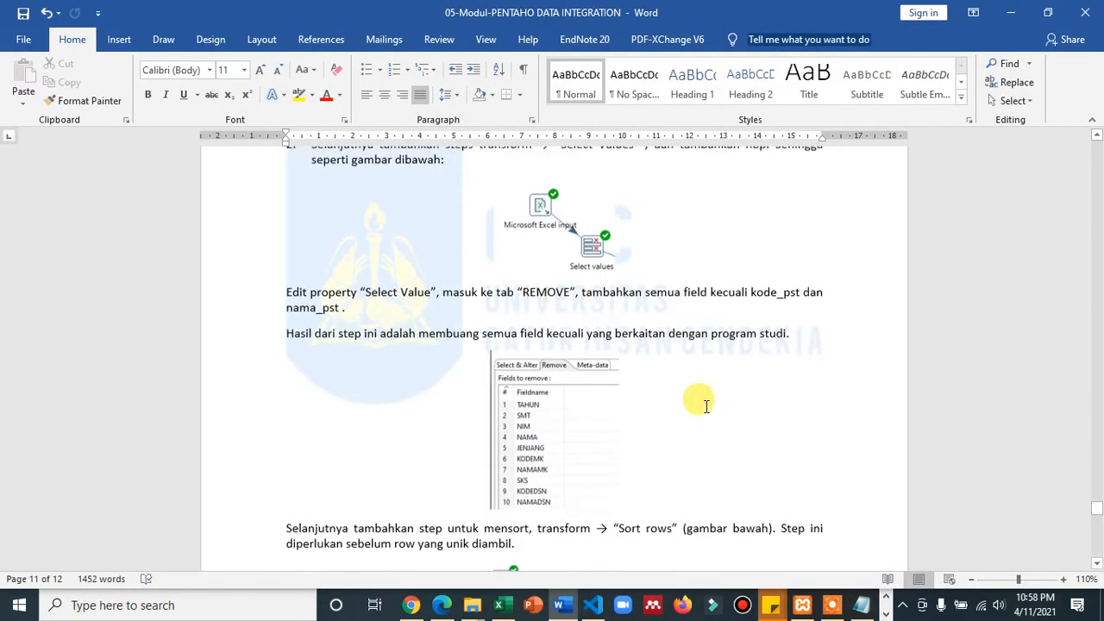
scroll(708, 408, down, 3)
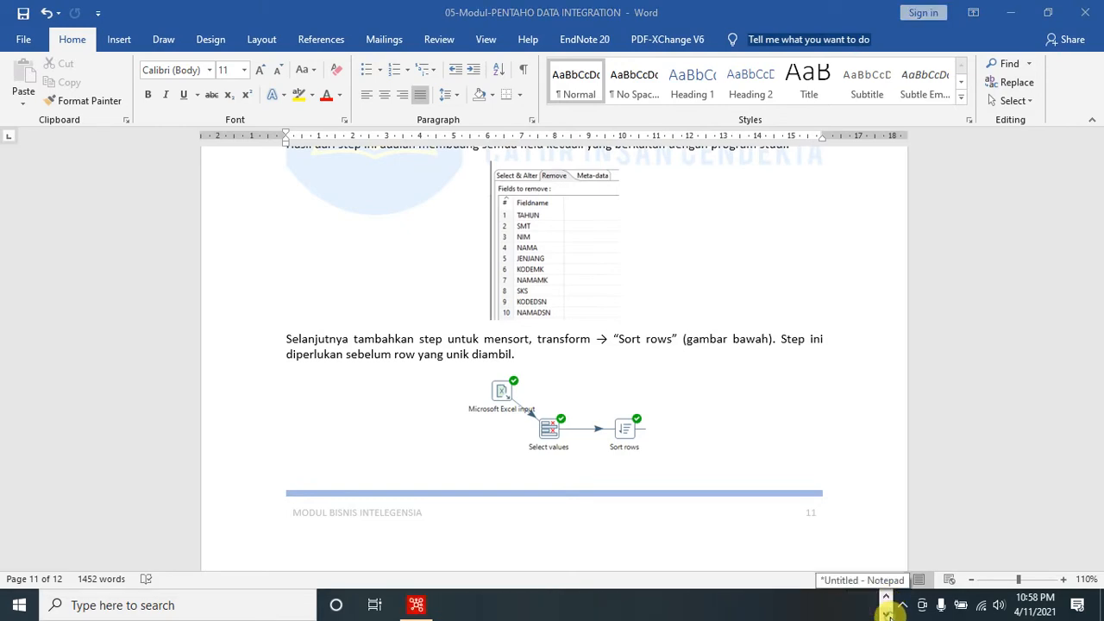
- Switch to Spoon, add a Sort rows step, and create a main output hop to it from Select values
click(886, 600)
click(416, 604)
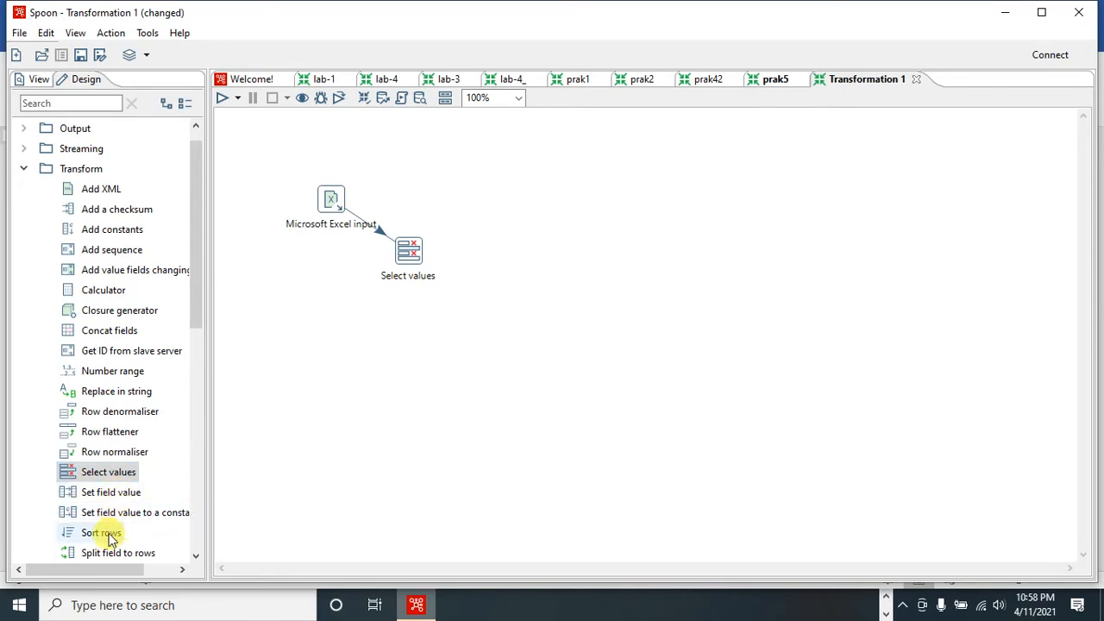
drag(109, 536, 524, 256)
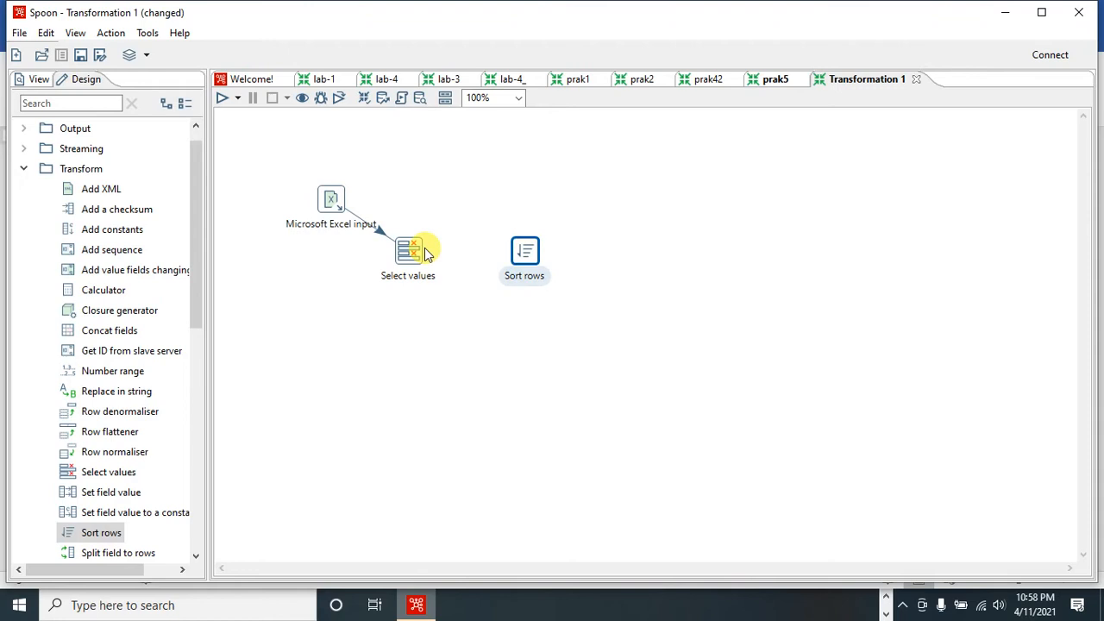
mouse_move(414, 250)
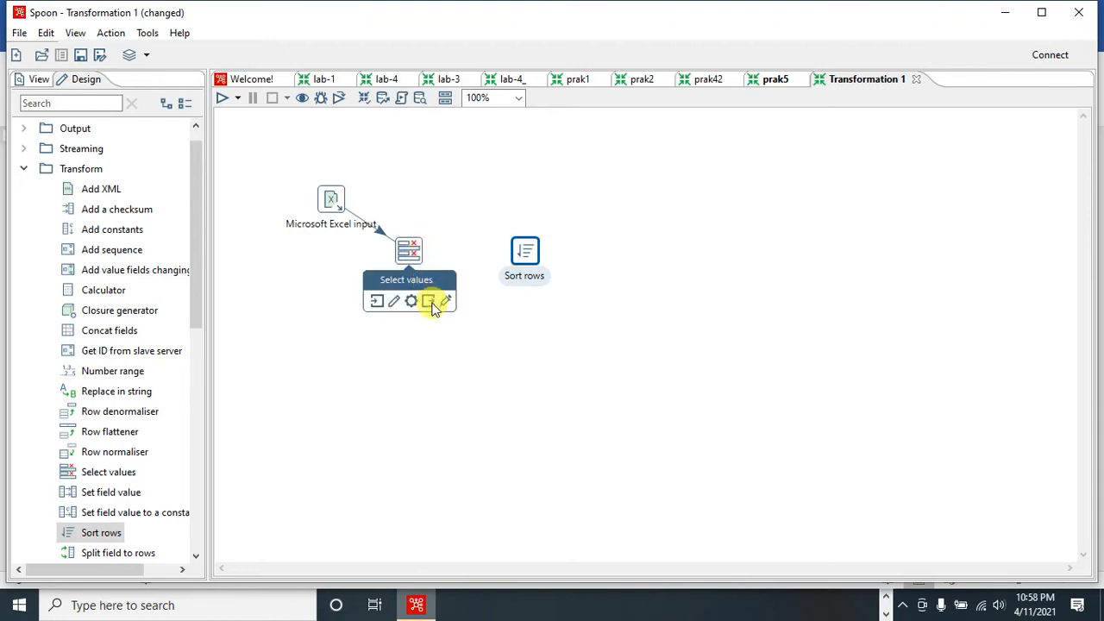
drag(433, 305, 526, 252)
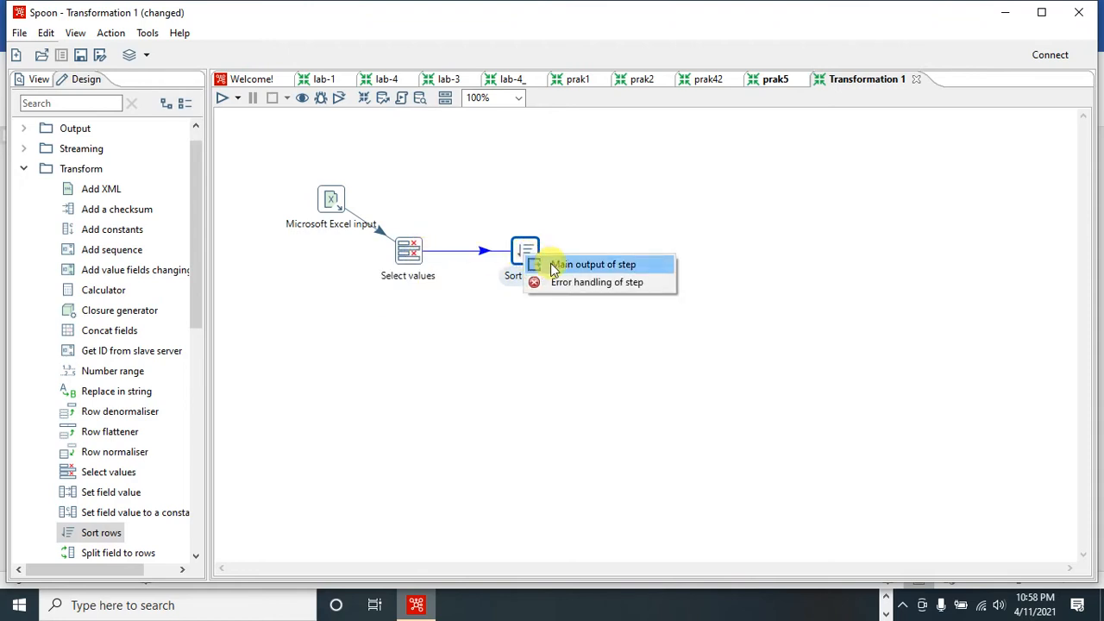
click(553, 267)
- Load the incoming fields into the Sort rows step, delete NAMAPST so only KODEPST sorts ascending, and accept the settings
double_click(526, 254)
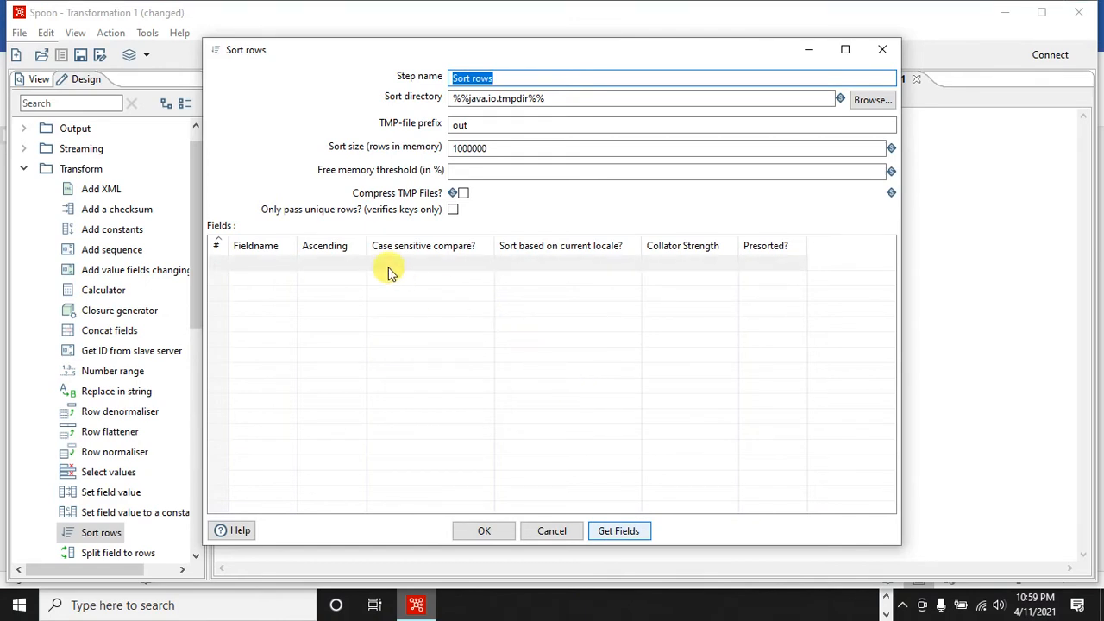
click(606, 532)
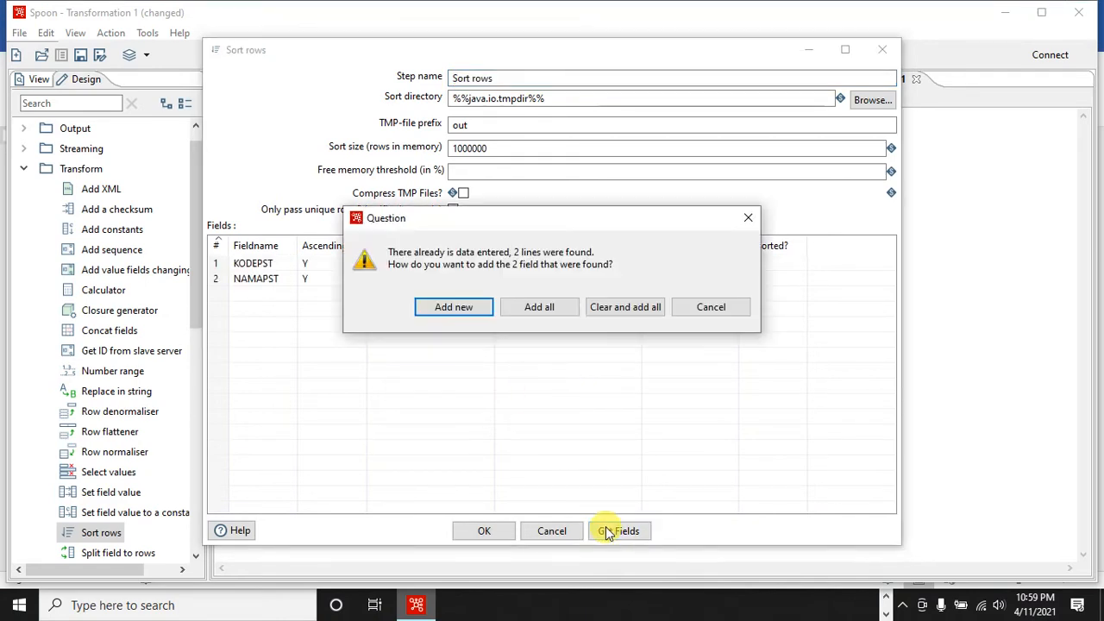
click(610, 313)
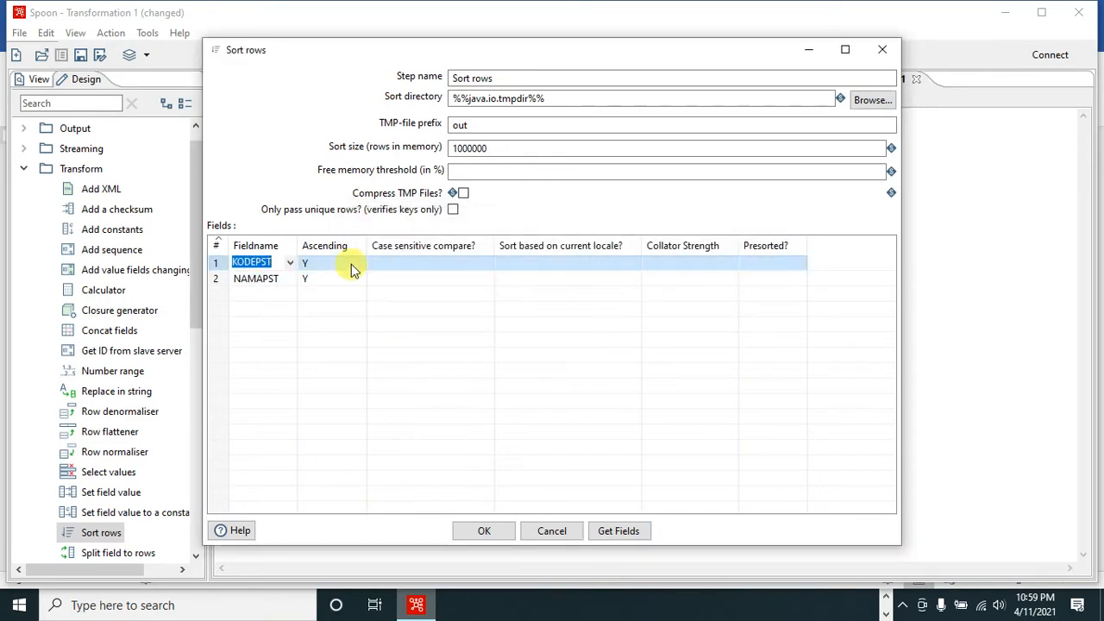
click(219, 278)
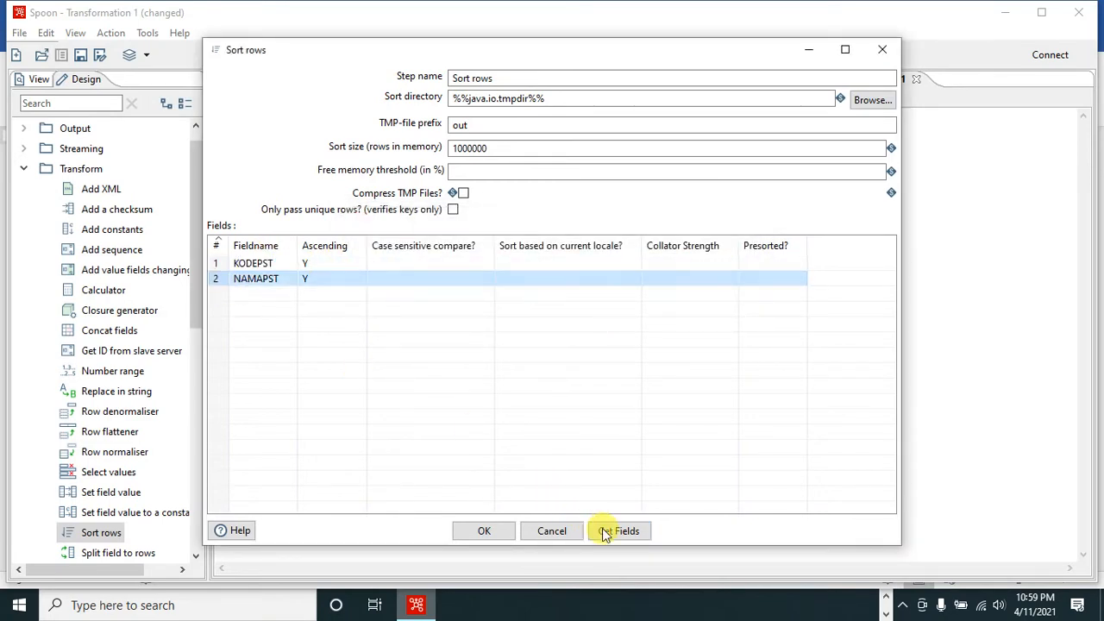
key(Delete)
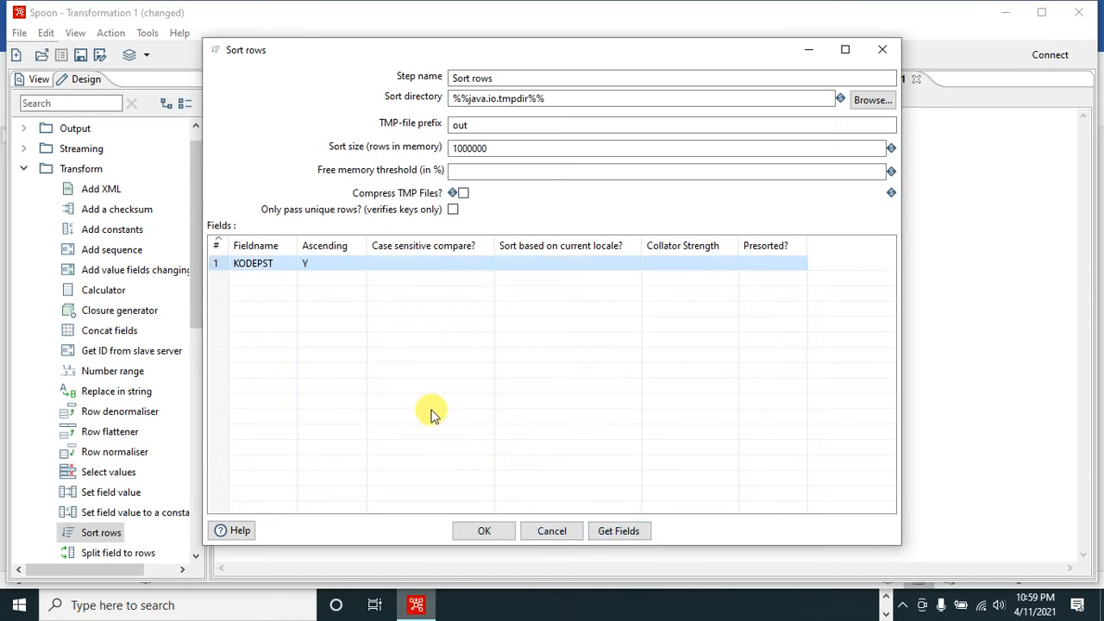
click(507, 538)
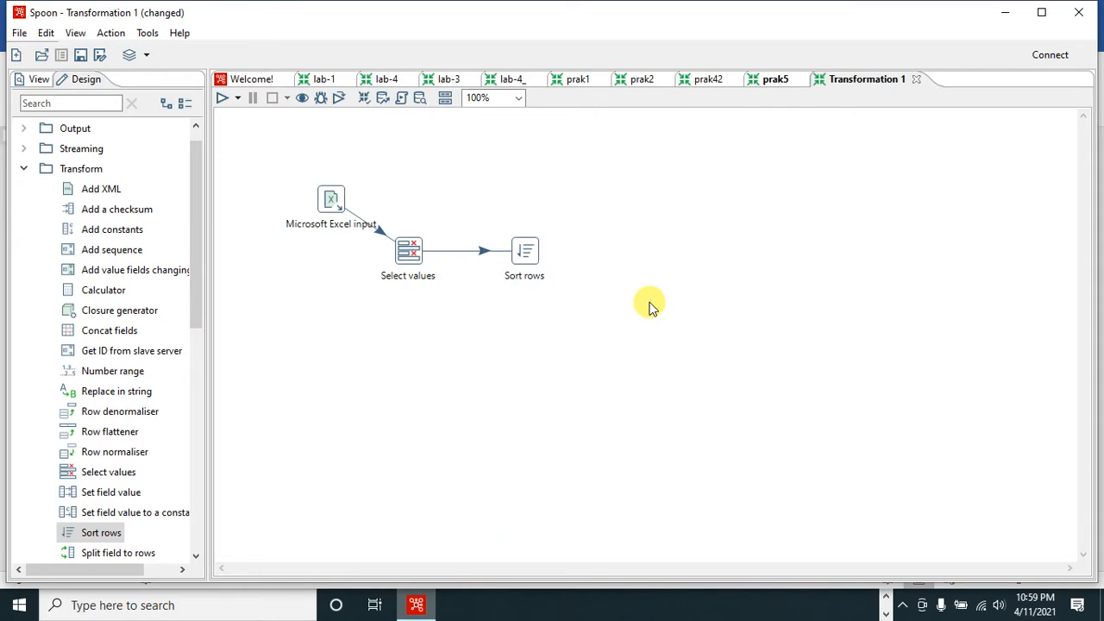
- Switch to the Word module and read the instructions for the Sort rows properties, Unique rows, and Table Output steps
click(886, 598)
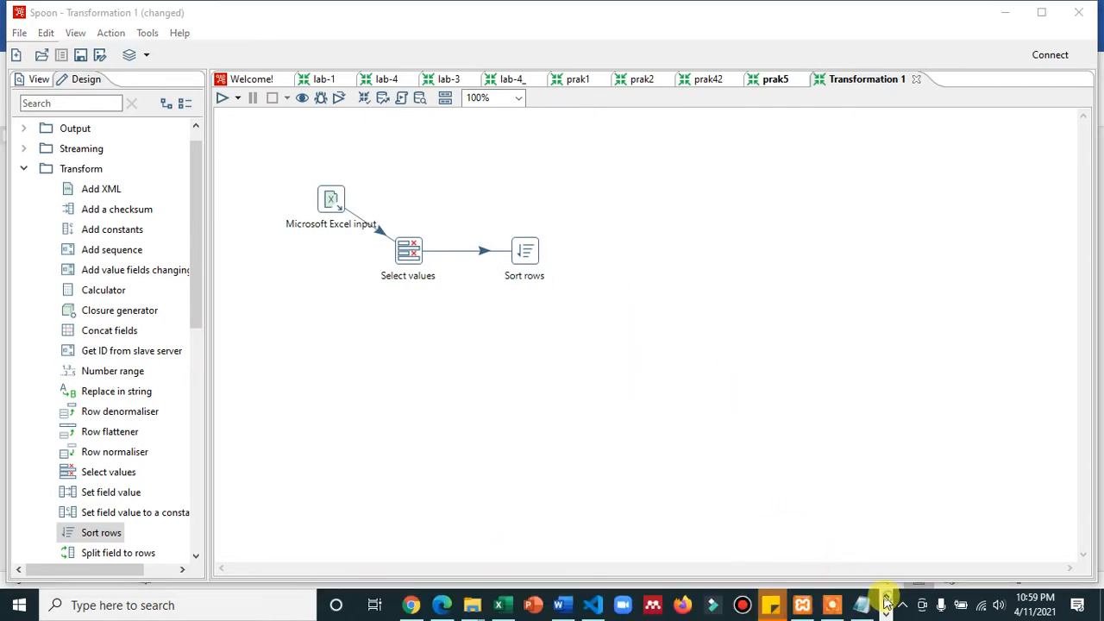
click(558, 605)
scroll(552, 509, down, 2)
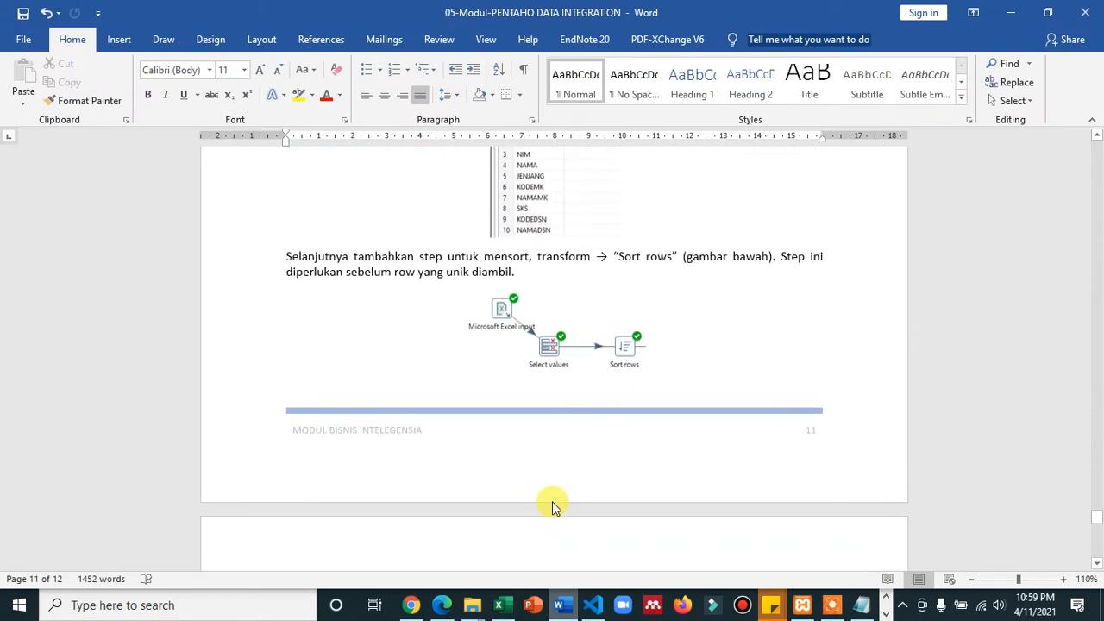
scroll(1086, 543, down, 6)
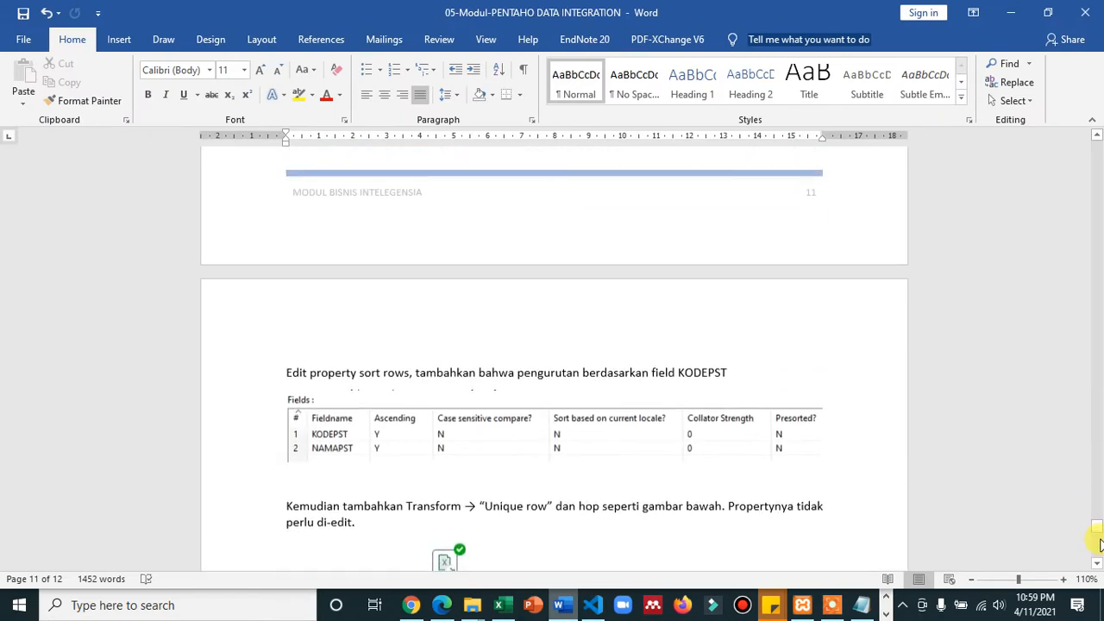
scroll(1099, 543, down, 6)
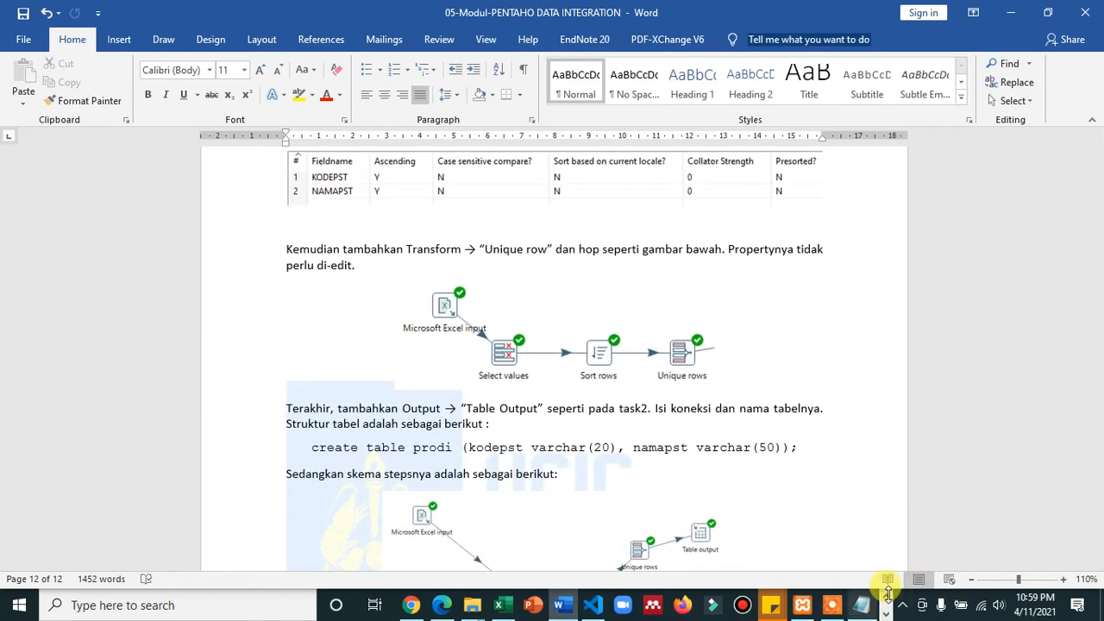
- Switch to Spoon and add a Unique rows step from the Transform category beside Sort rows
key(alt+Tab)
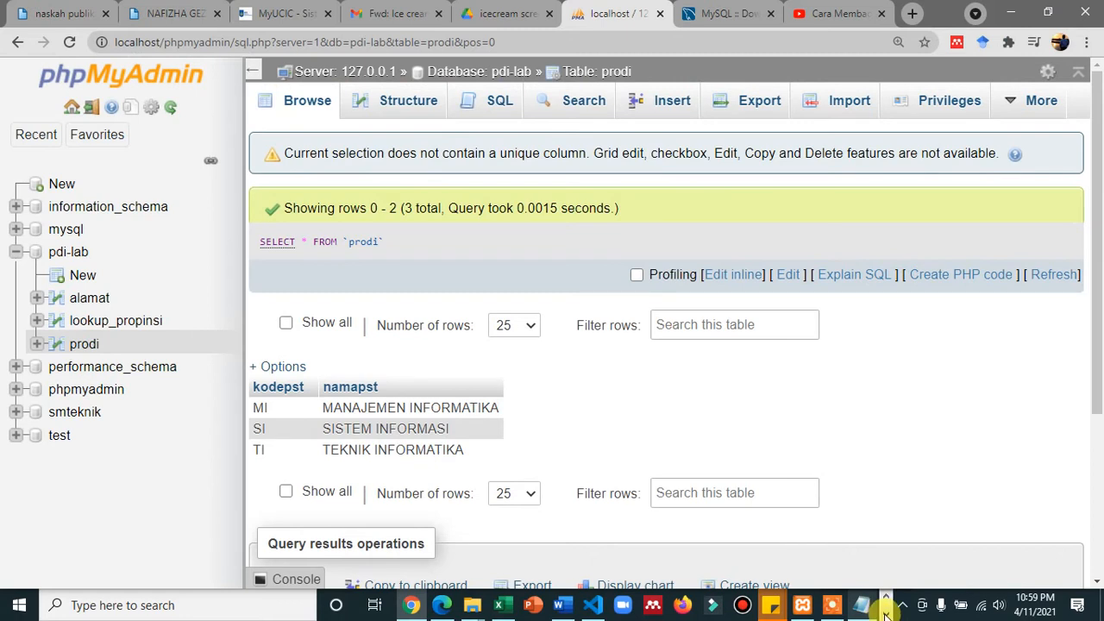
click(885, 613)
click(886, 598)
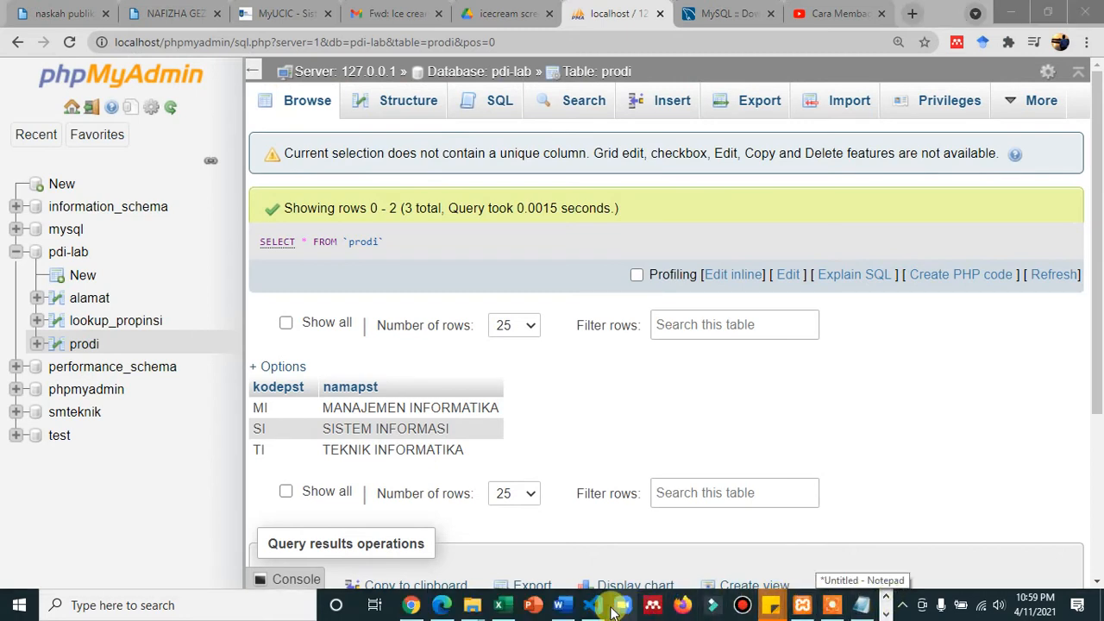
click(886, 613)
click(414, 605)
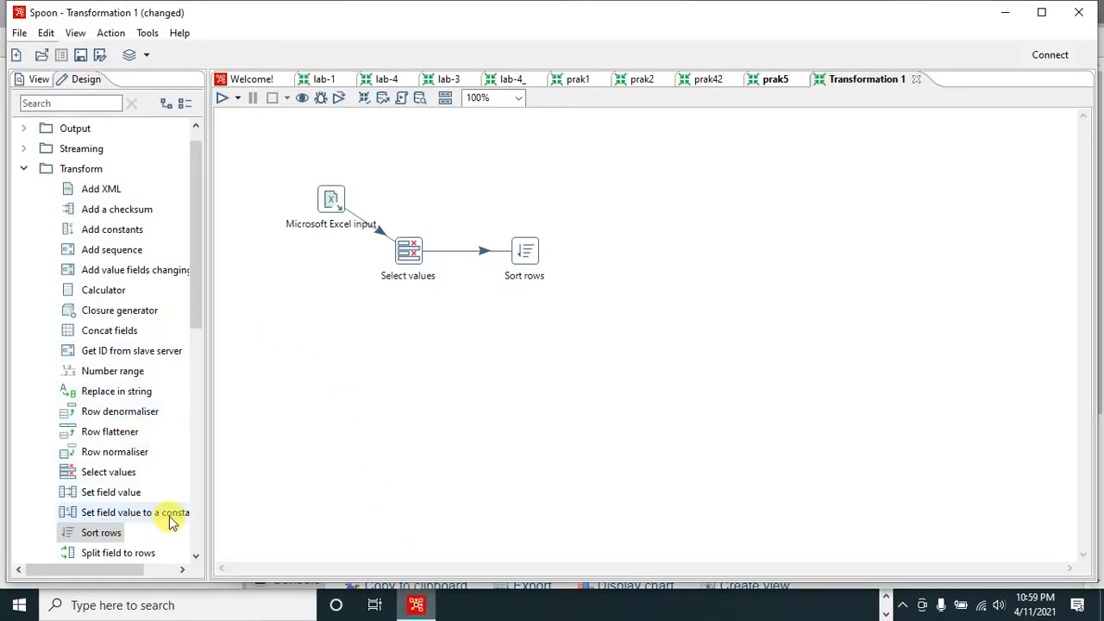
click(198, 474)
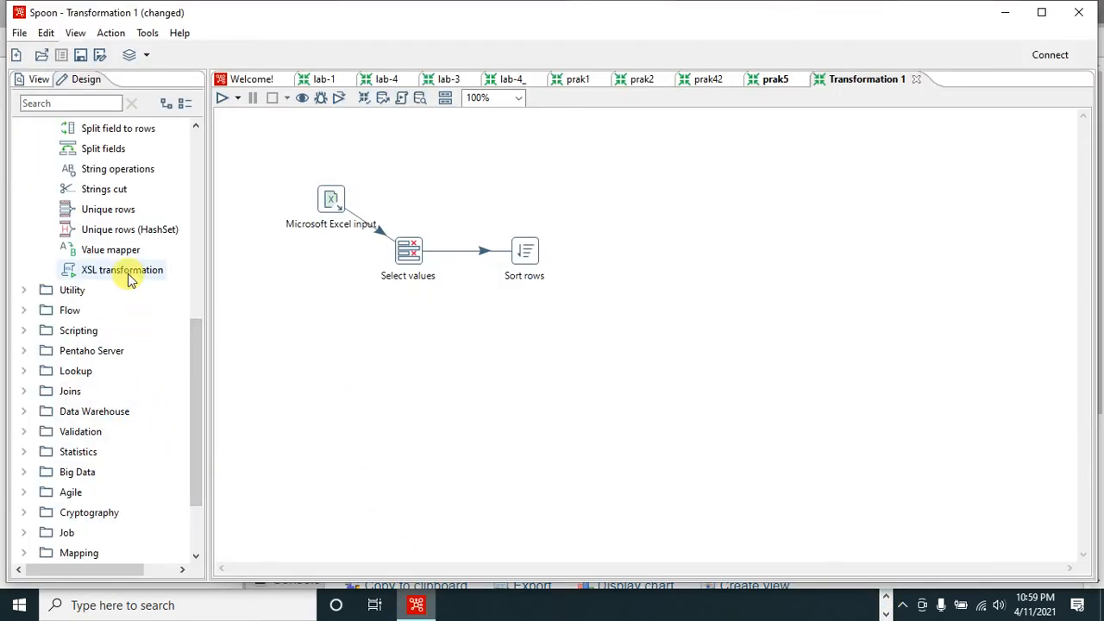
drag(136, 212, 640, 269)
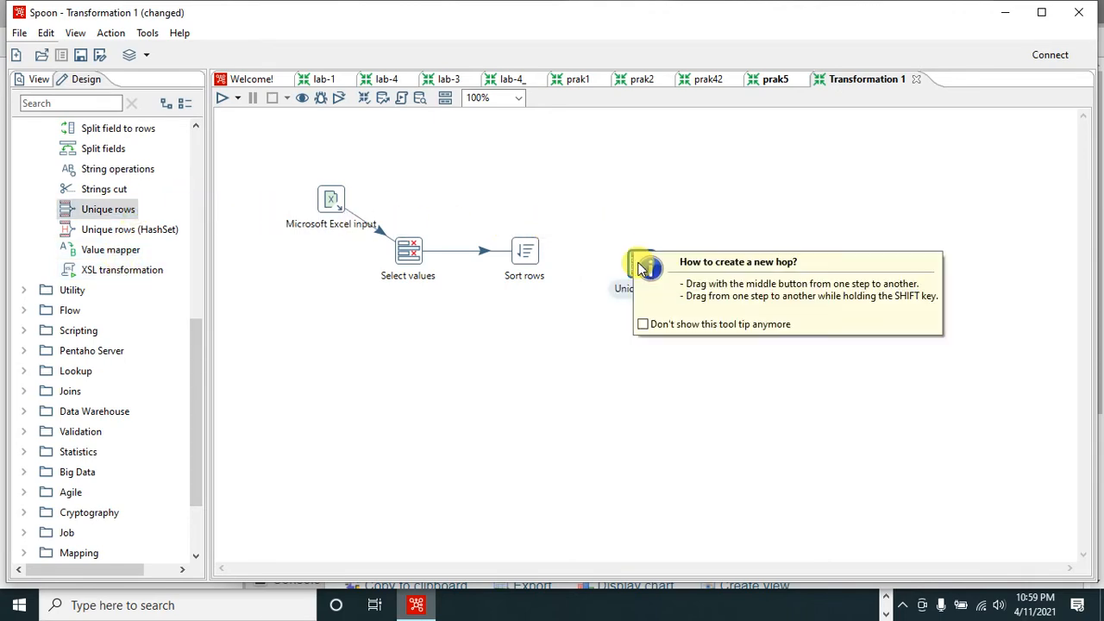
key(Return)
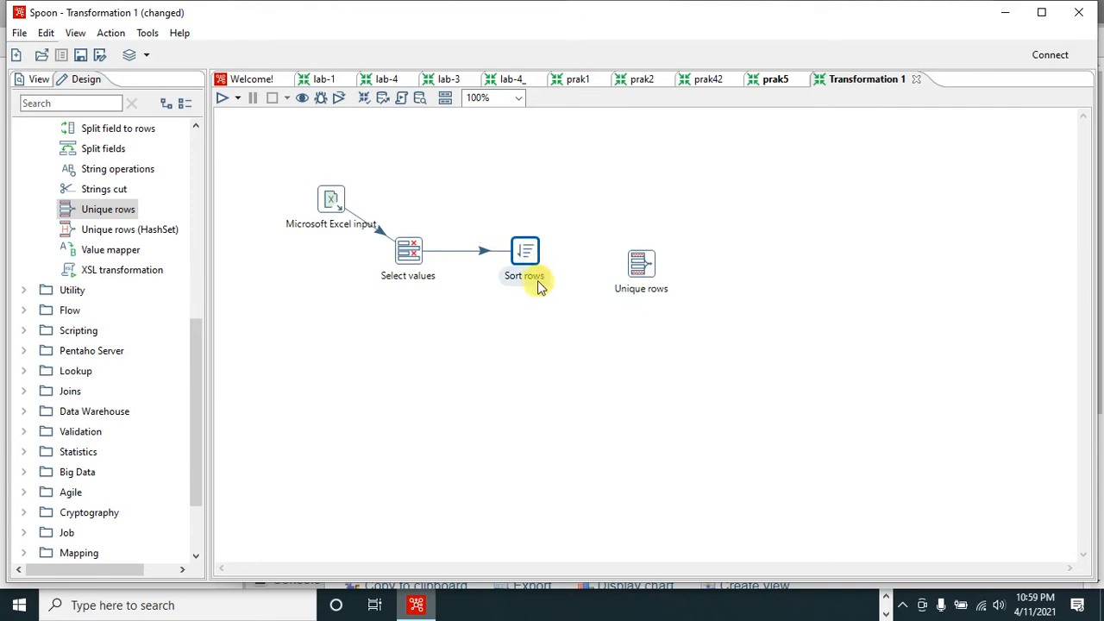
- Create a hop from Sort rows to Unique rows
mouse_move(530, 263)
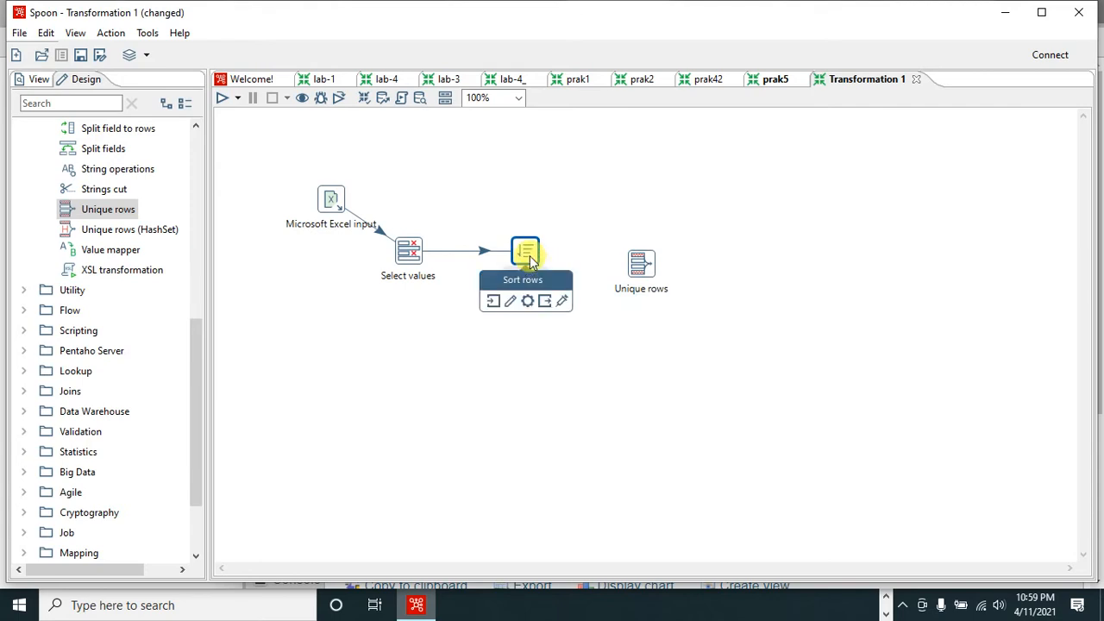
drag(548, 306, 662, 264)
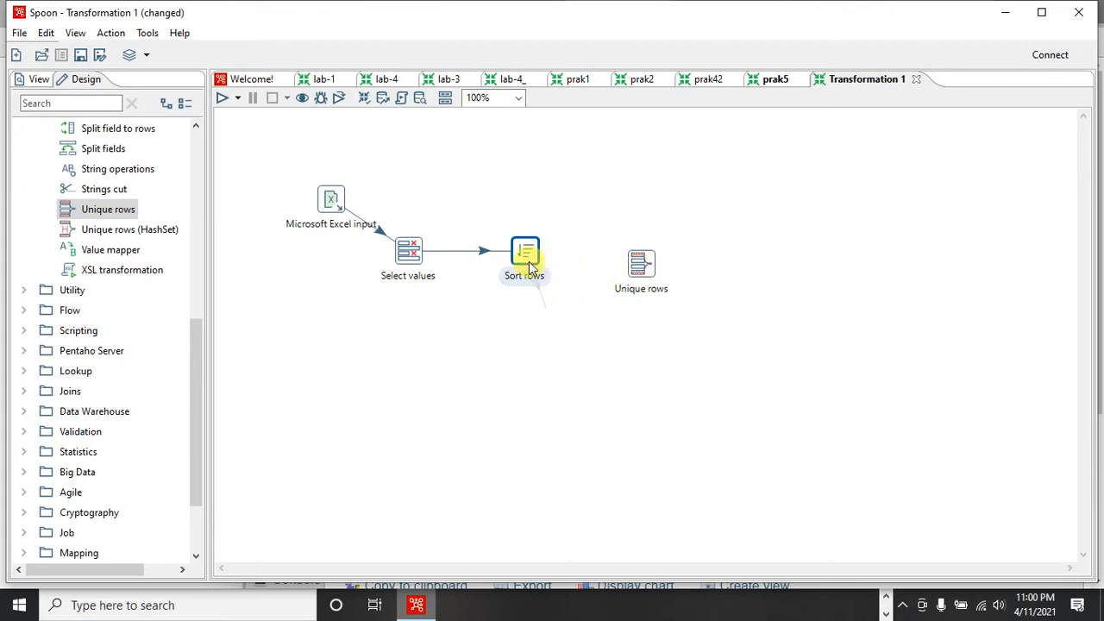
drag(531, 269, 660, 302)
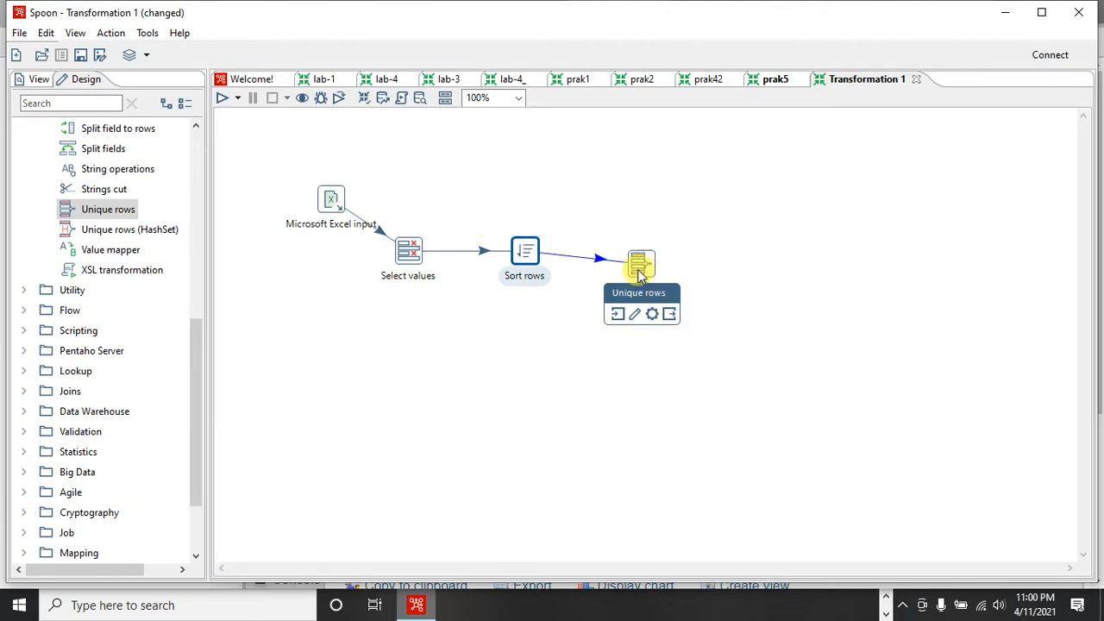
drag(640, 273, 639, 272)
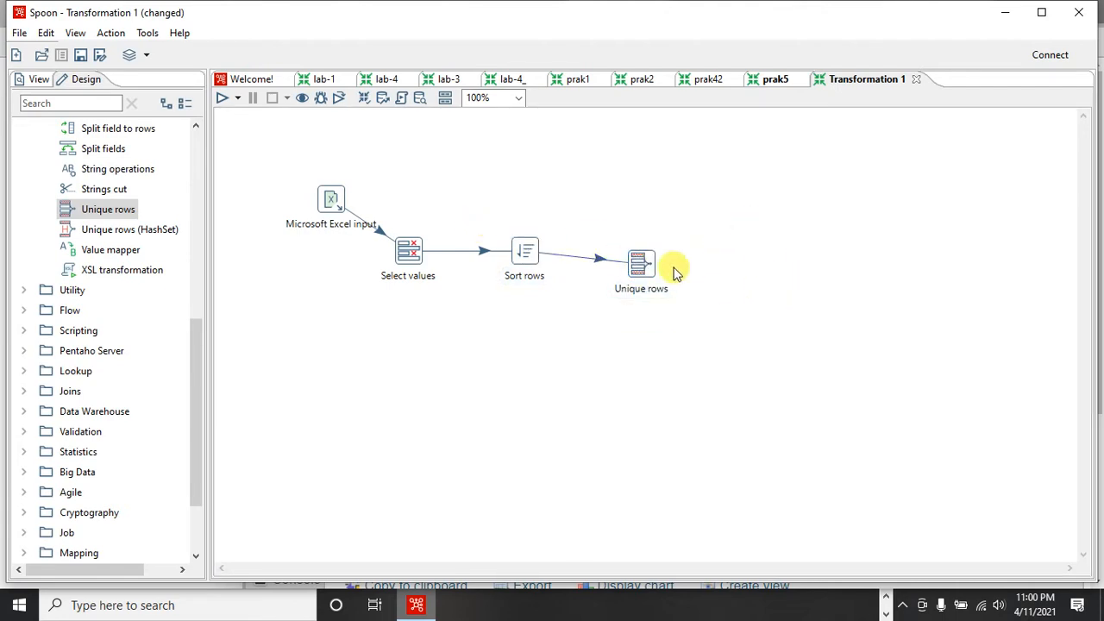
- Open the Unique rows settings, accept them with no comparison fields specified, and dismiss the sorting notice
double_click(641, 266)
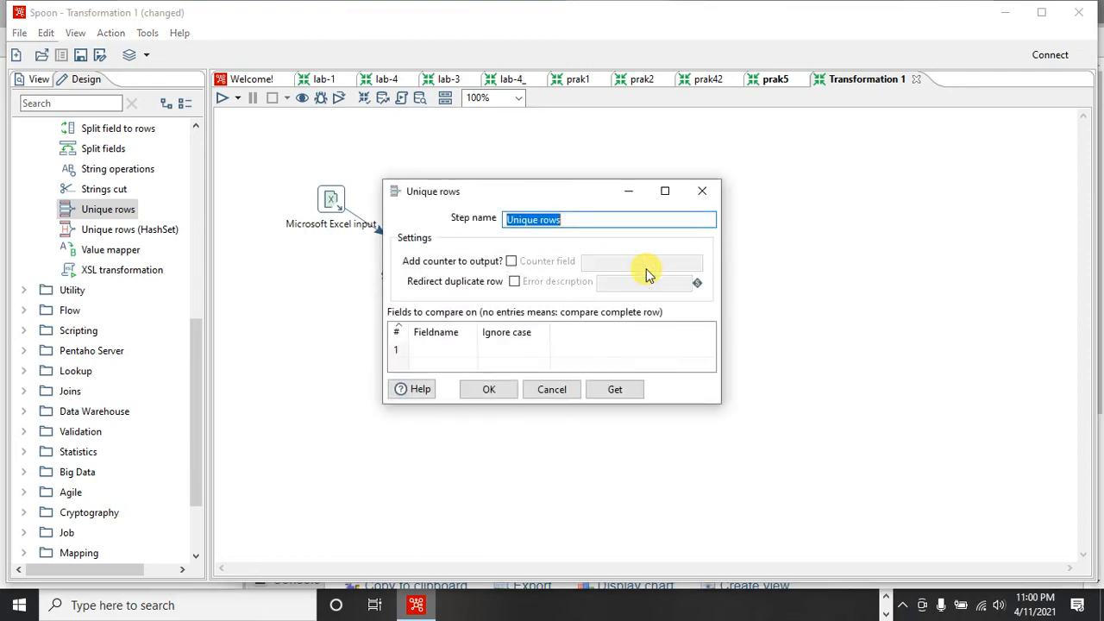
click(503, 390)
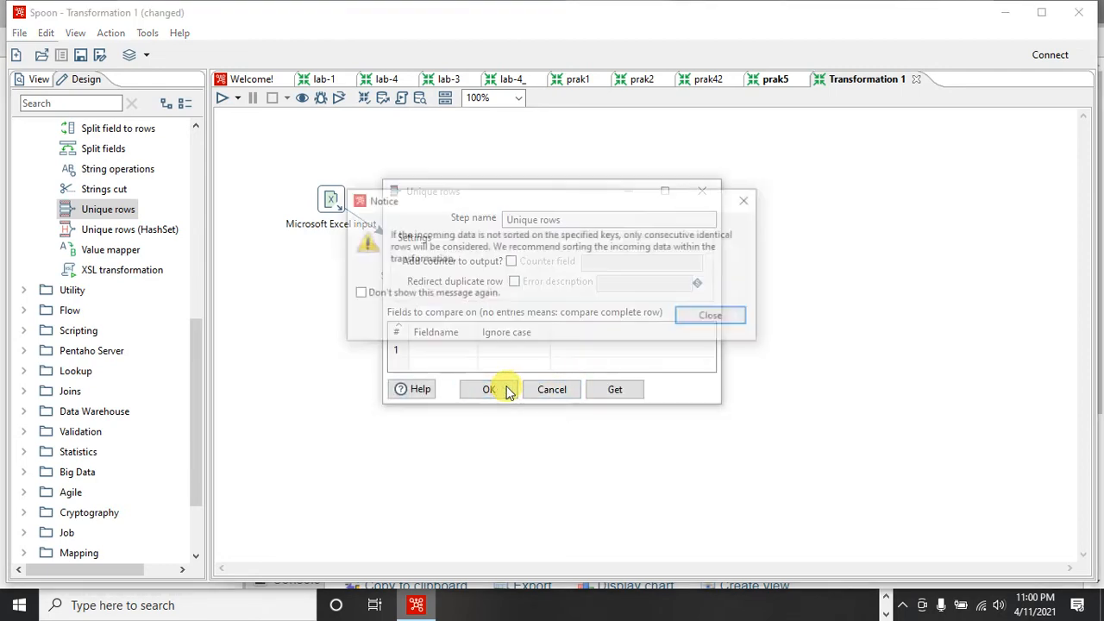
click(717, 319)
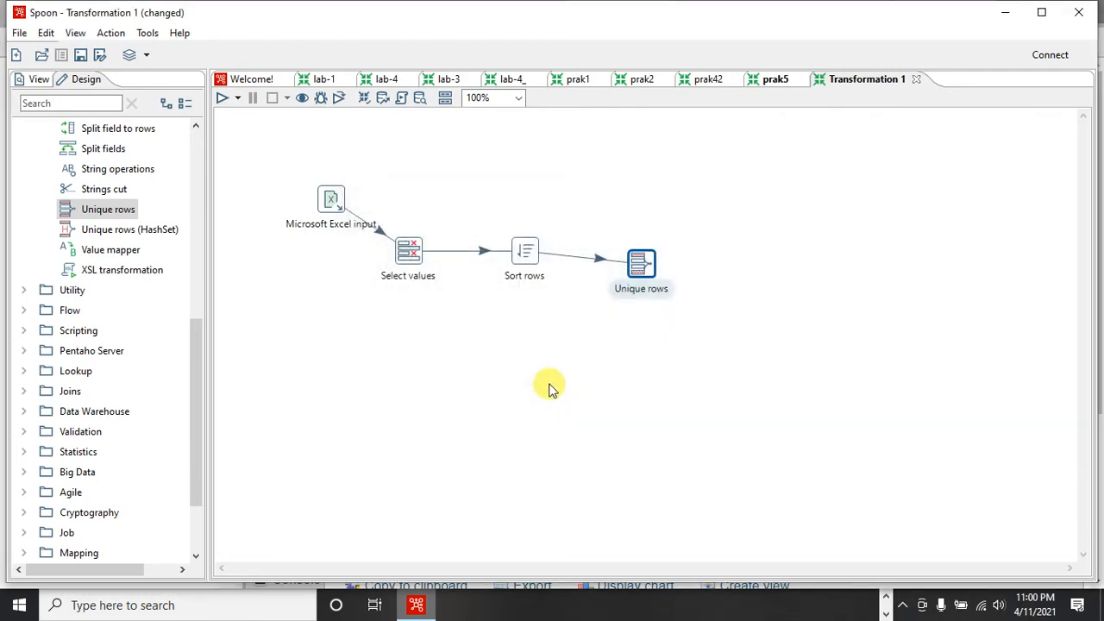
click(671, 337)
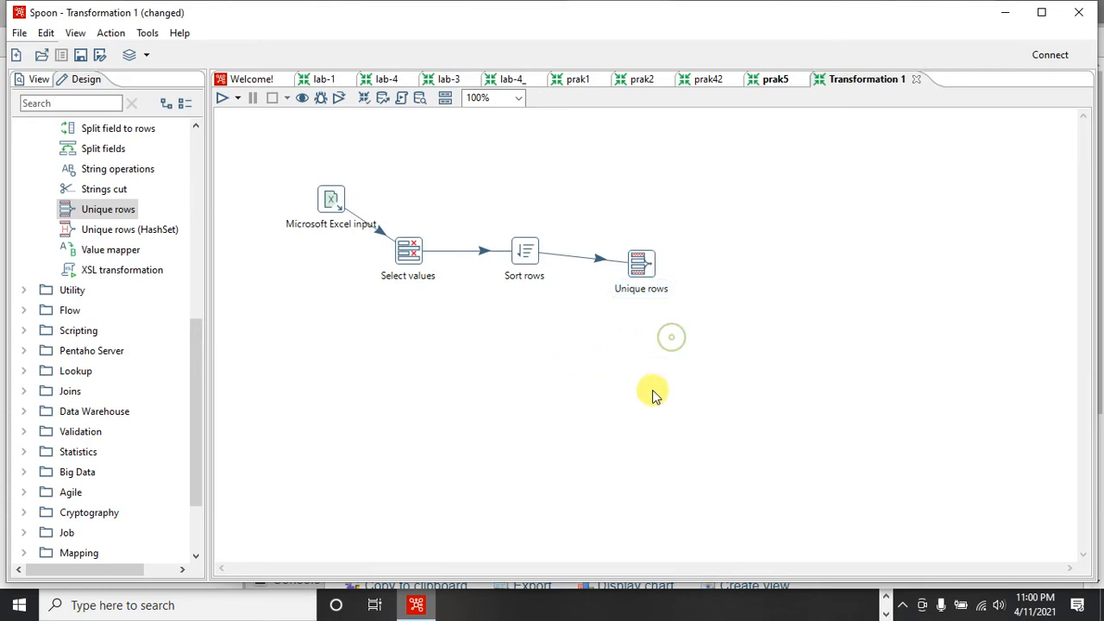
- Add a Table output step from the Output category to the canvas, above and beside Unique rows
click(195, 193)
click(24, 148)
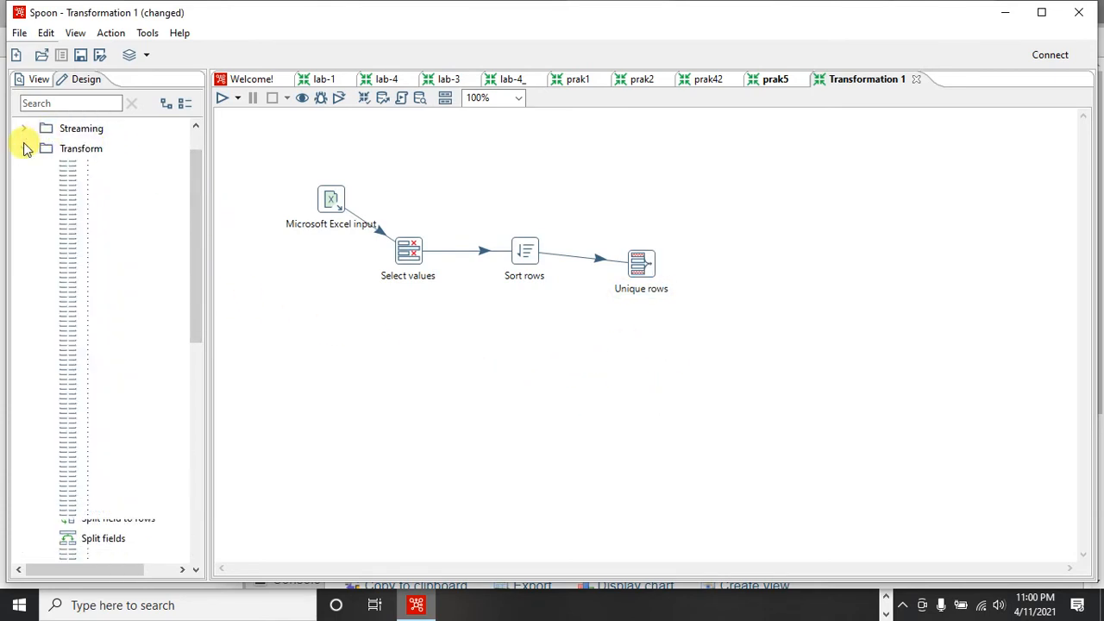
scroll(24, 138, up, 1)
click(25, 127)
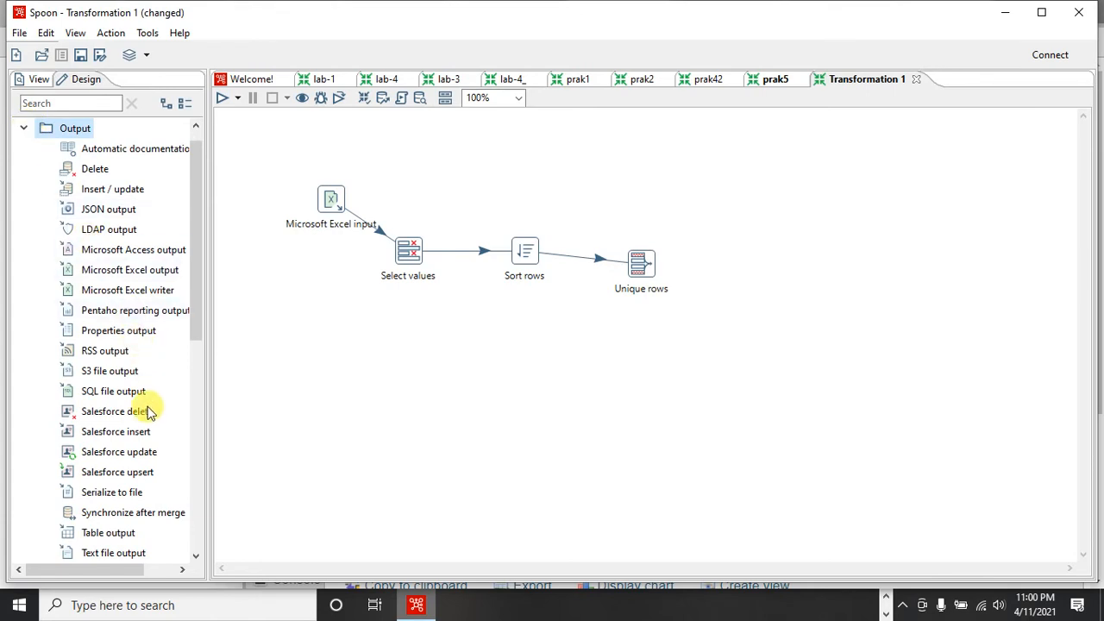
click(198, 382)
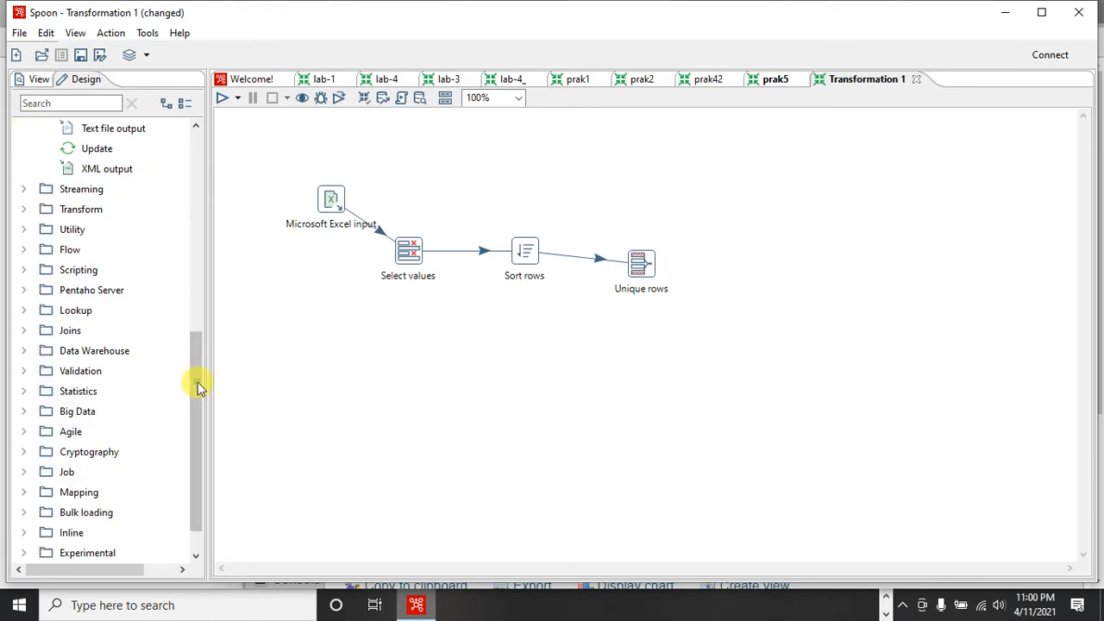
click(198, 185)
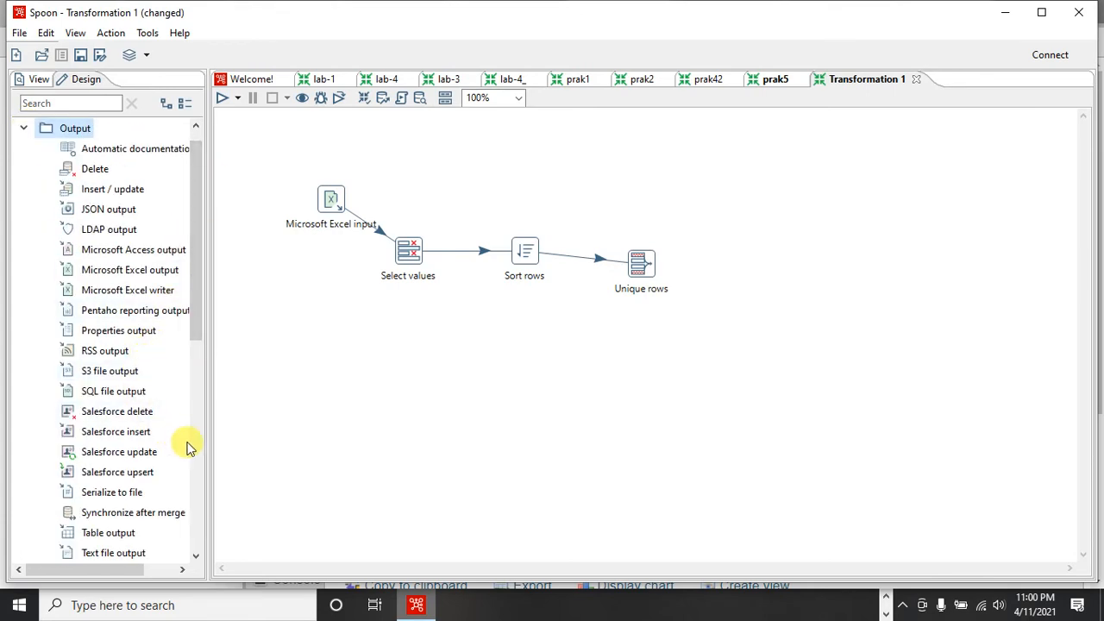
drag(108, 532, 744, 199)
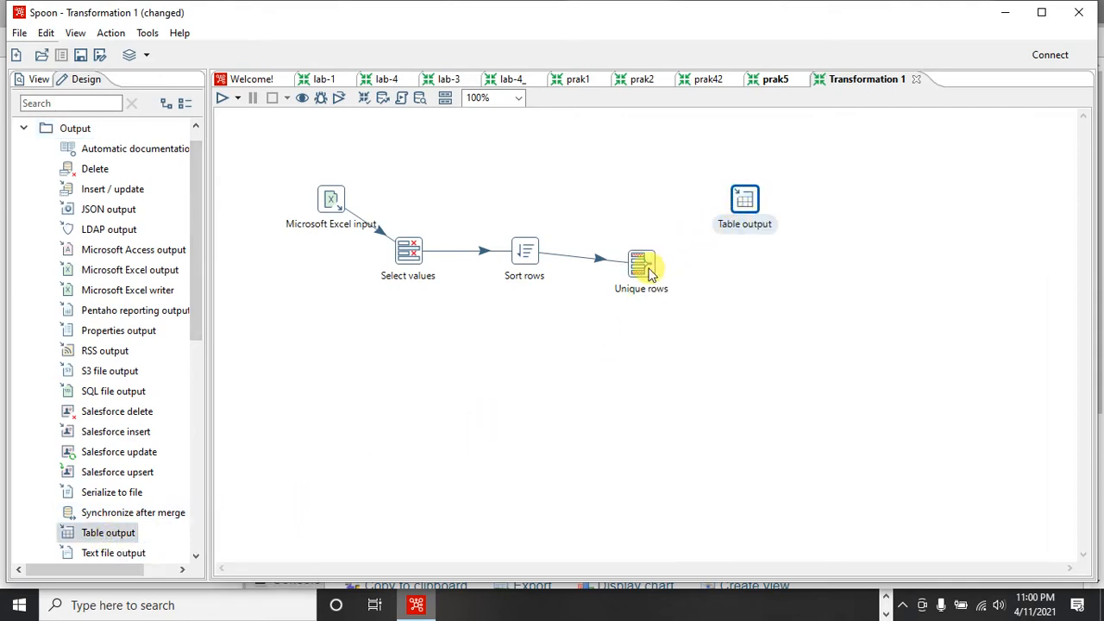
- Create a hop from Unique rows to Table output and open the Table output settings
mouse_move(647, 267)
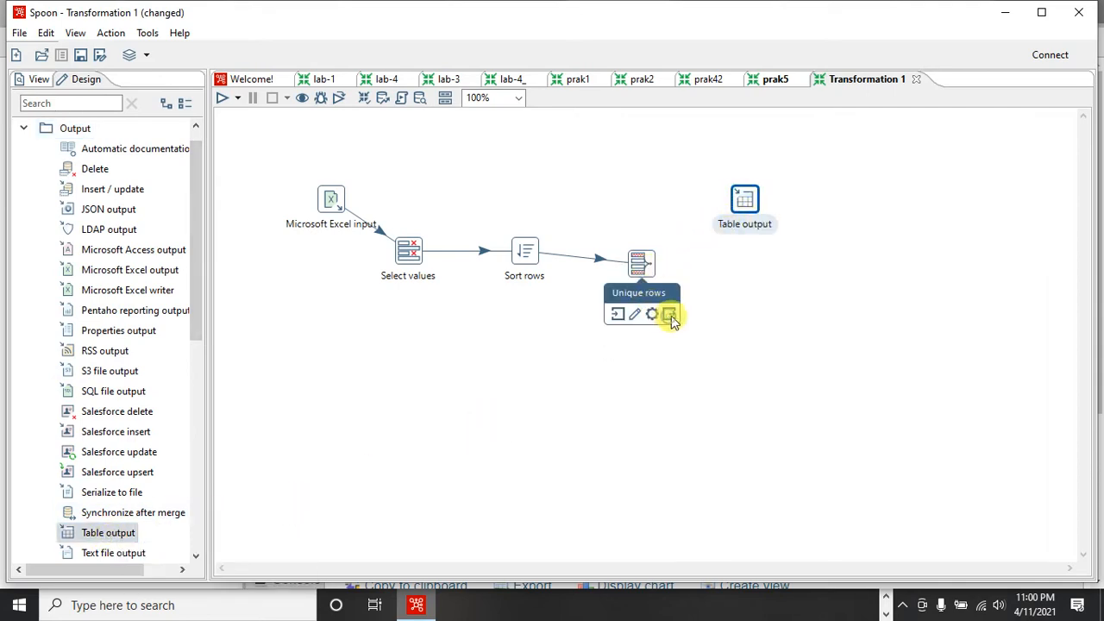
drag(669, 316, 746, 203)
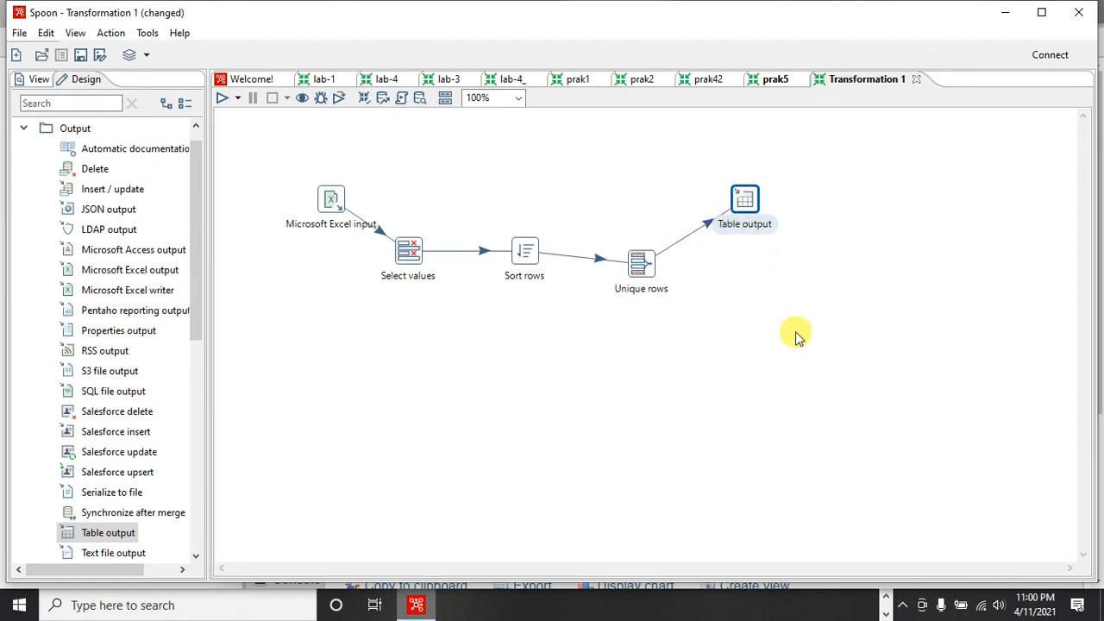
double_click(748, 204)
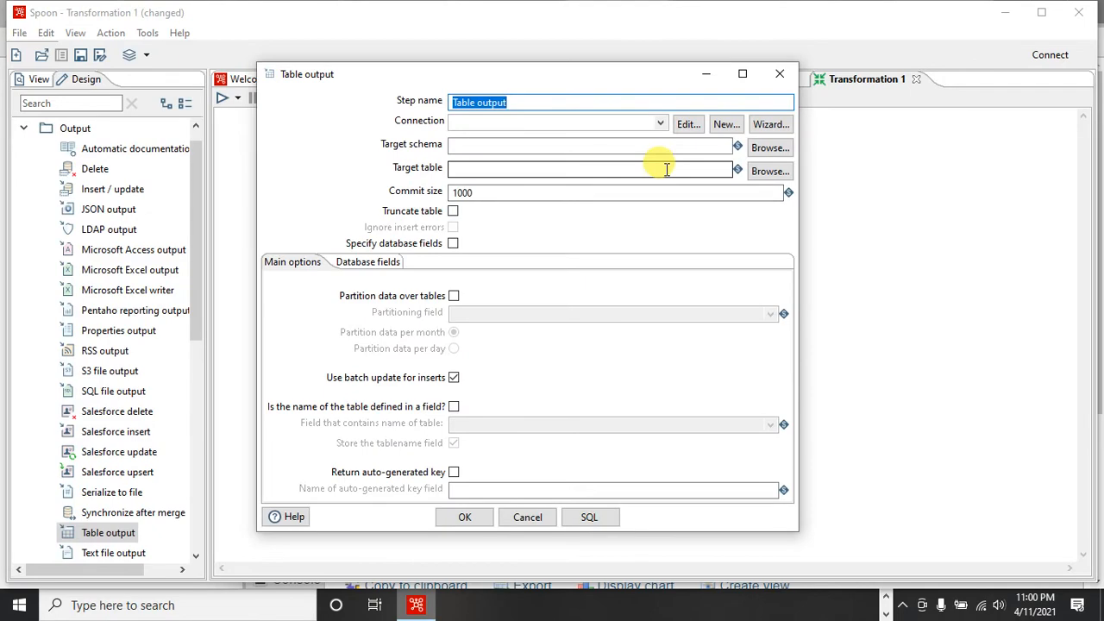
- Review the table-creation SQL in Notepad and switch to phpMyAdmin in Chrome to browse the prodi table
click(887, 598)
click(861, 604)
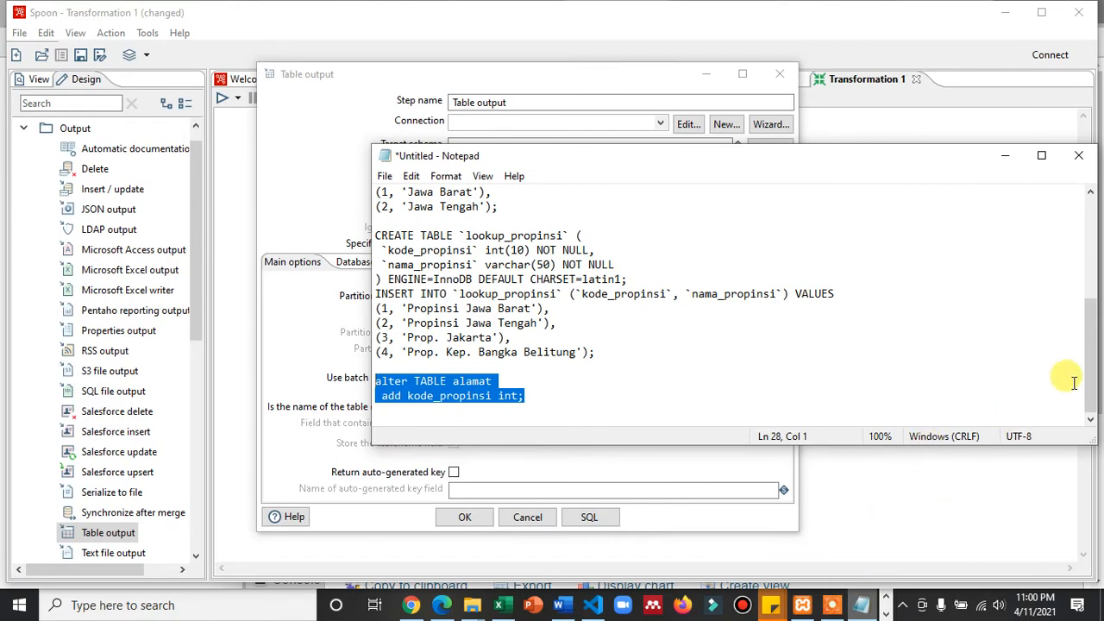
drag(1089, 349, 1088, 262)
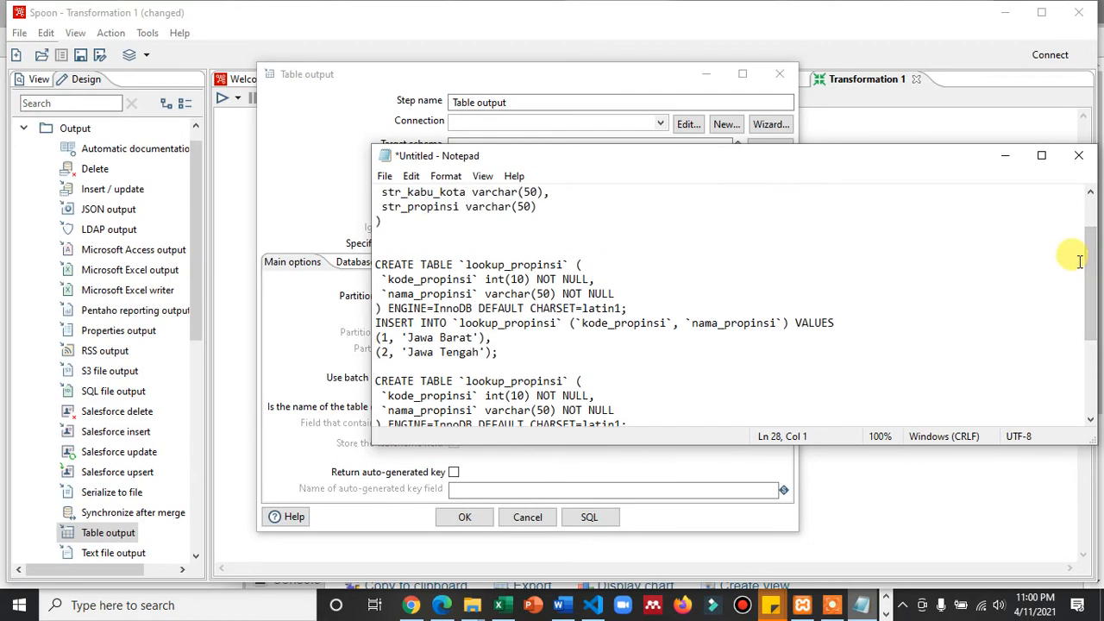
click(410, 606)
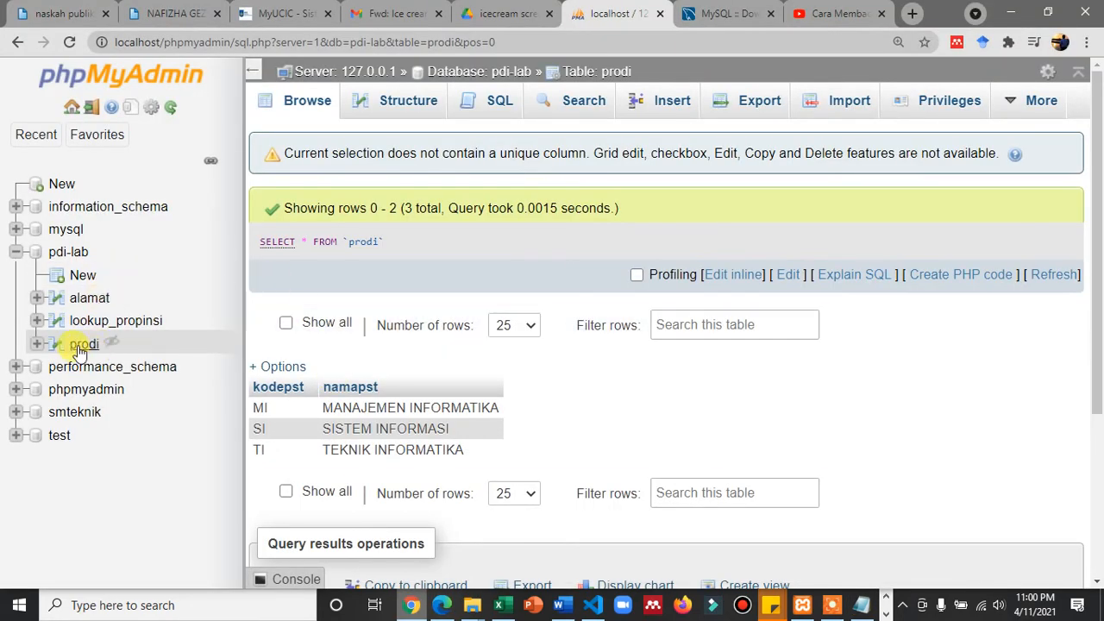
click(83, 345)
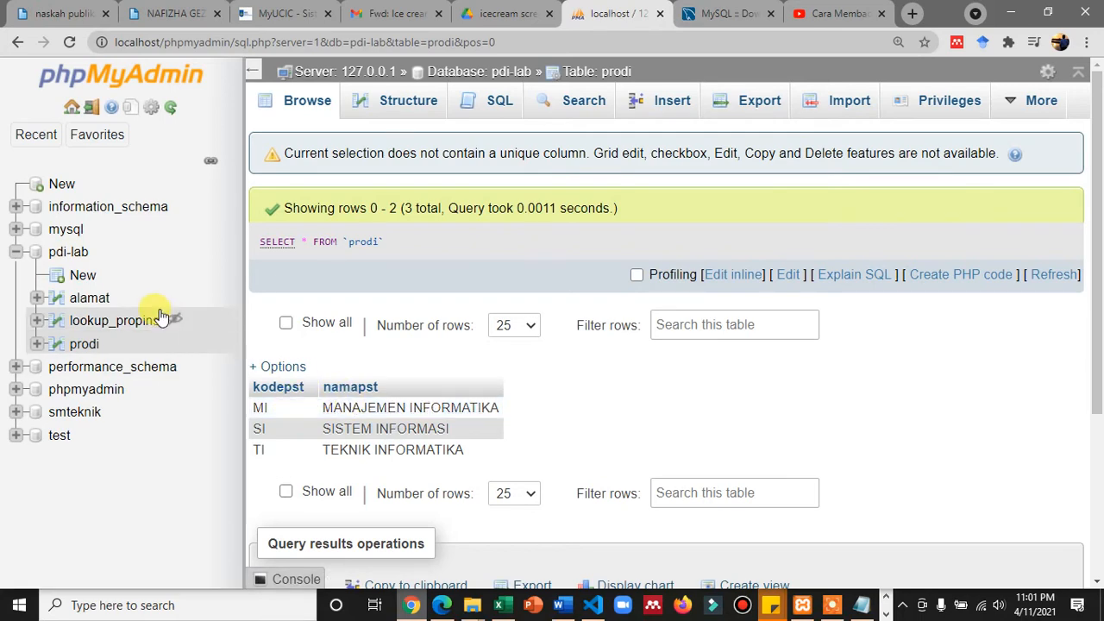
- Empty the prodi table in the pdi-lab database, keeping foreign key checks enabled, and check its structure and contents
click(62, 252)
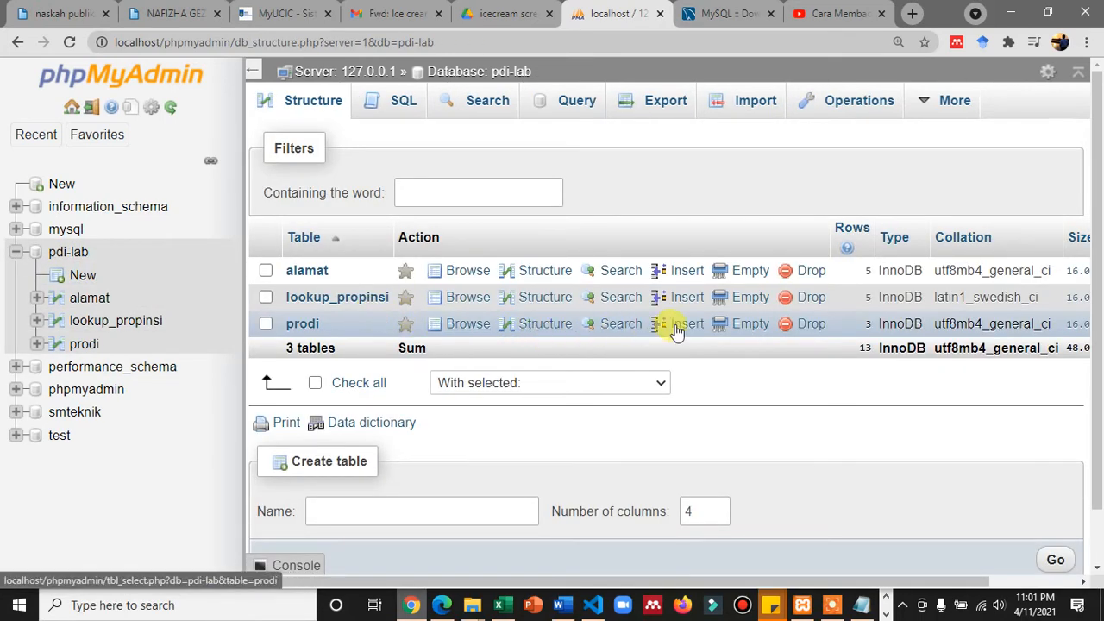
click(749, 324)
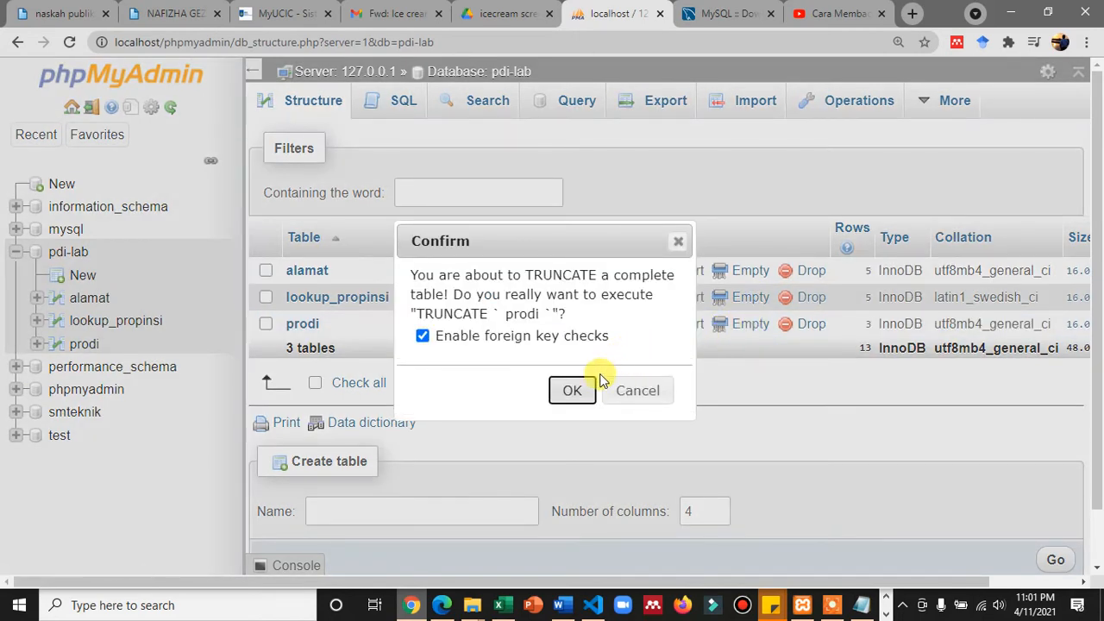
click(572, 383)
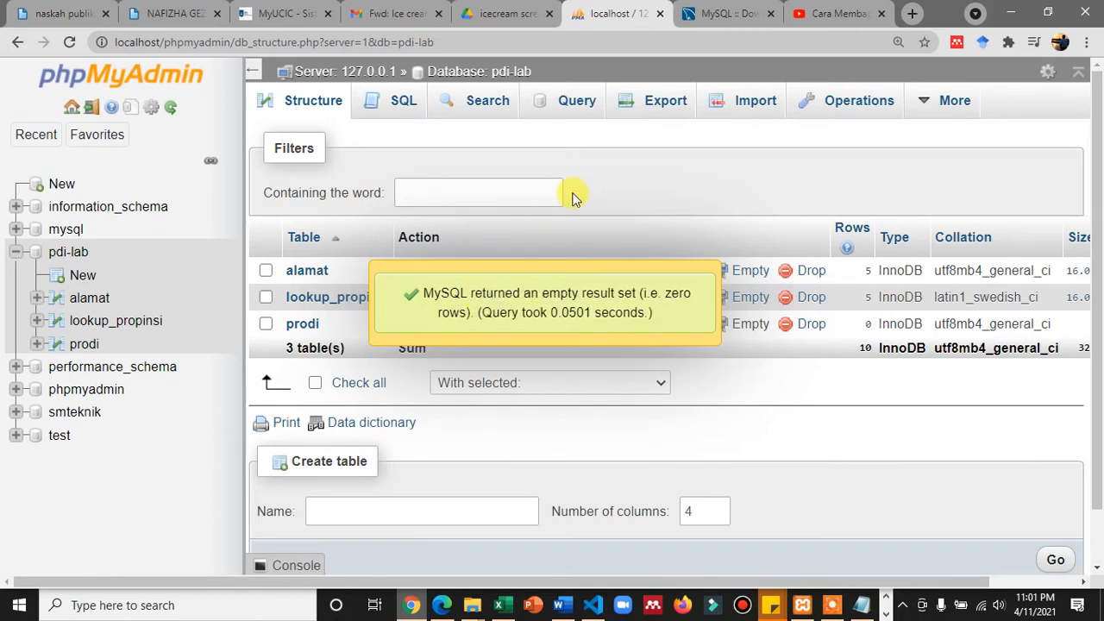
click(531, 331)
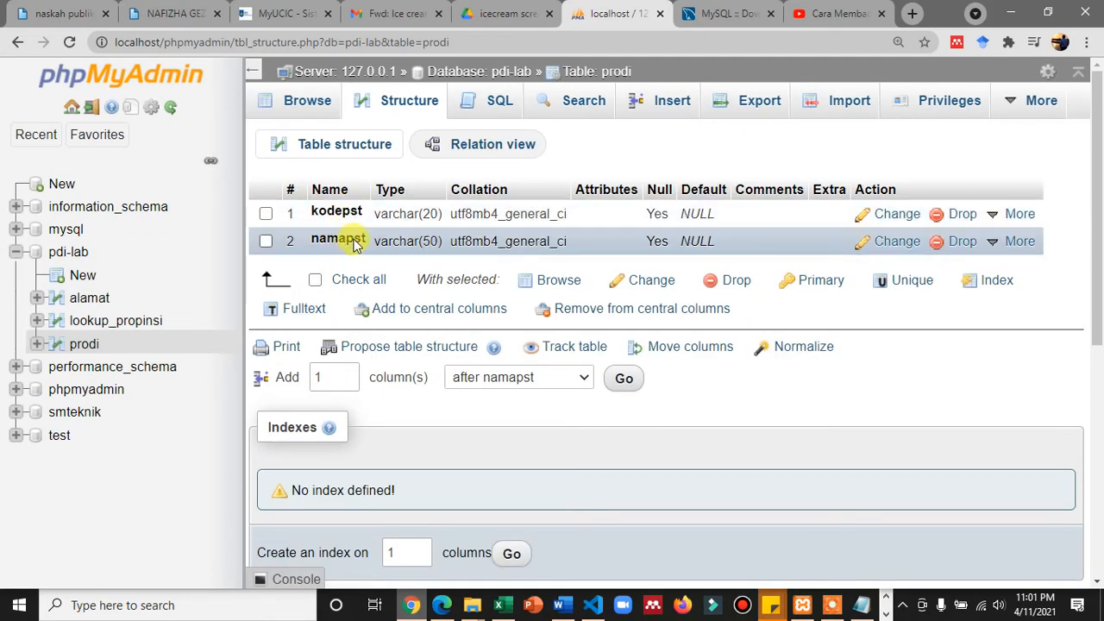
click(312, 115)
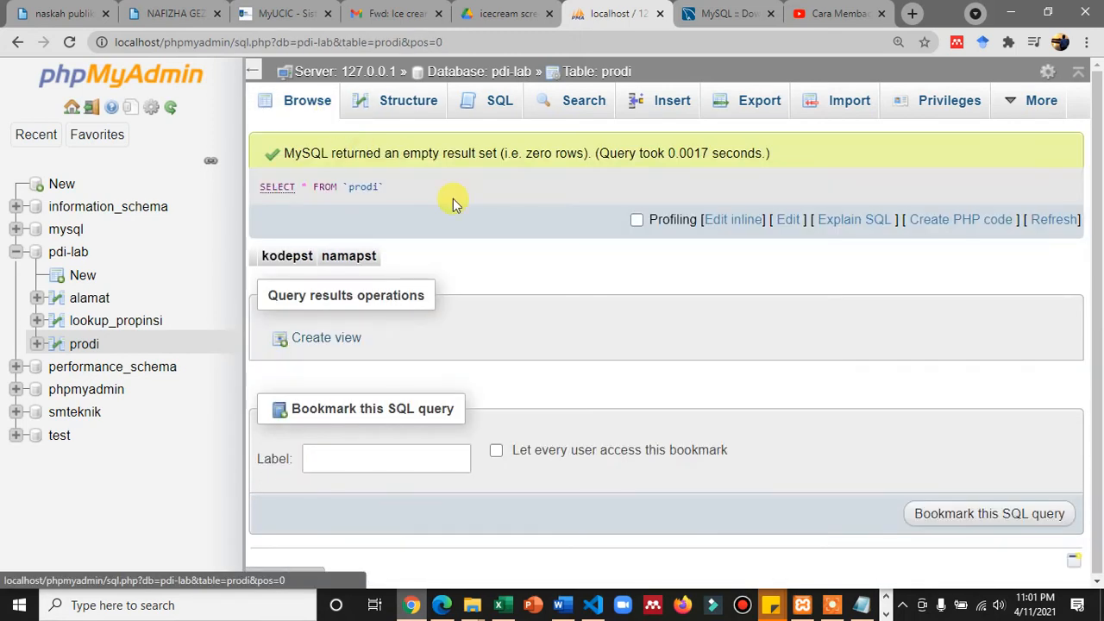
- Switch to Spoon and start a new MySQL database connection named prak5_ for the Table output step
click(885, 603)
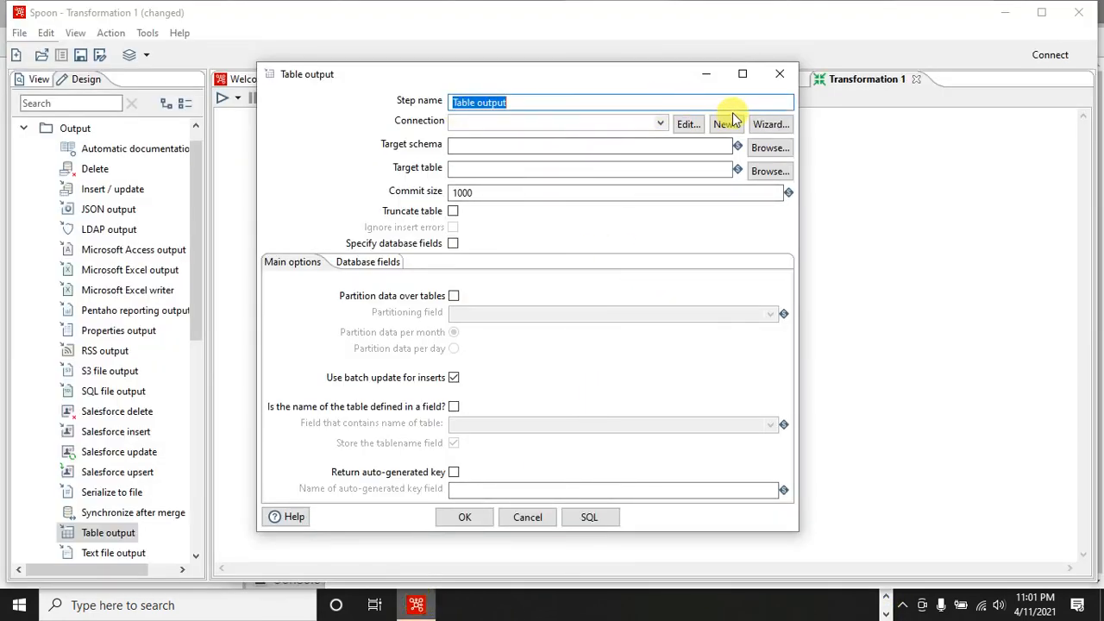
click(729, 125)
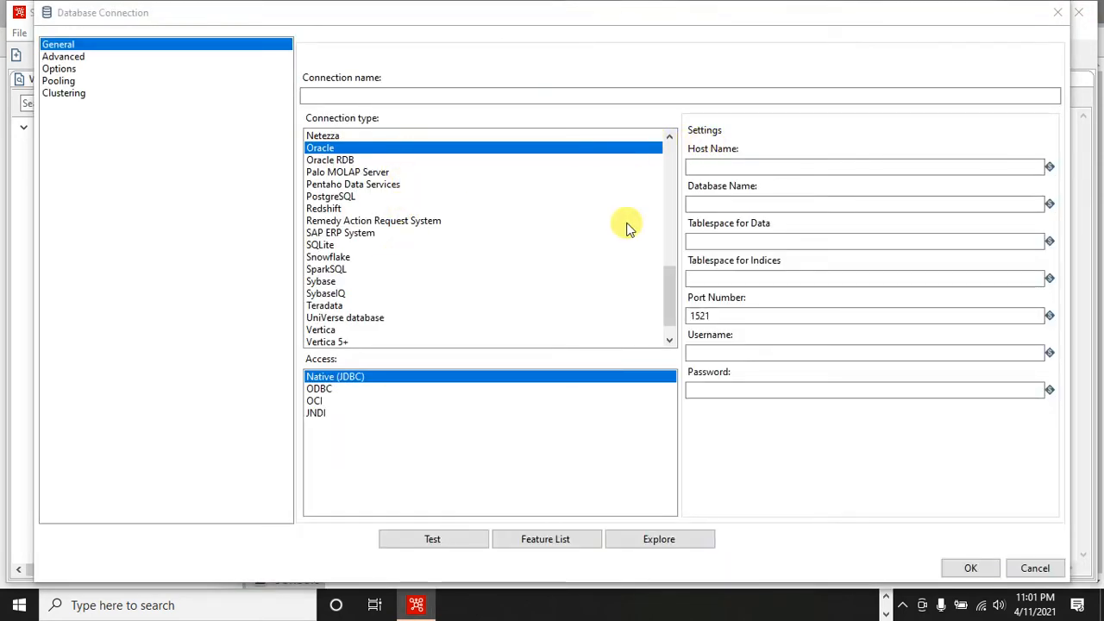
click(670, 228)
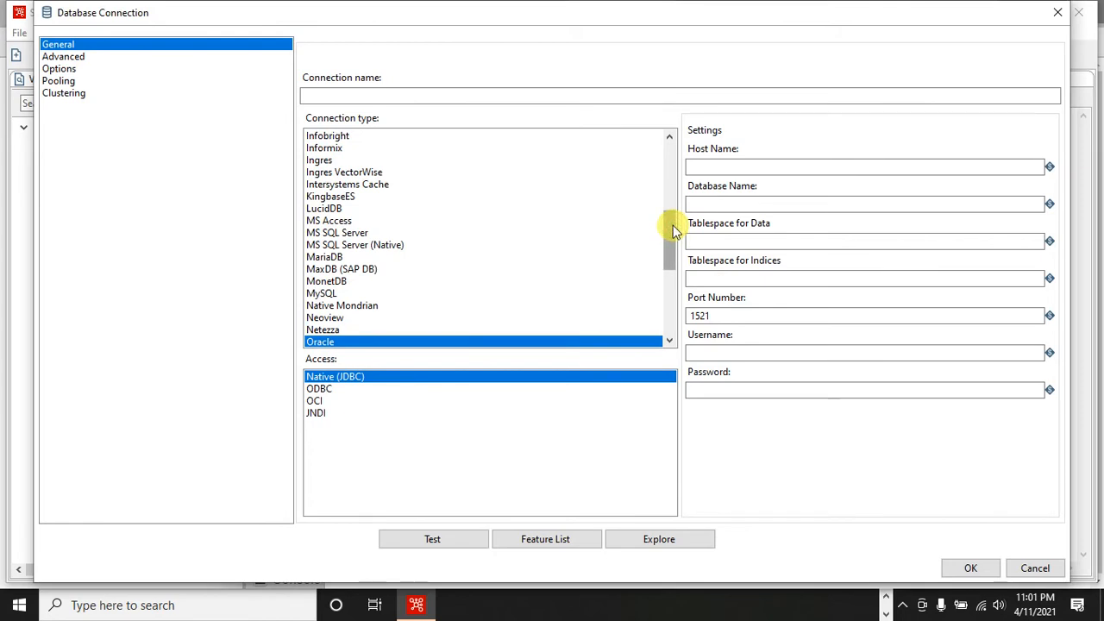
click(329, 294)
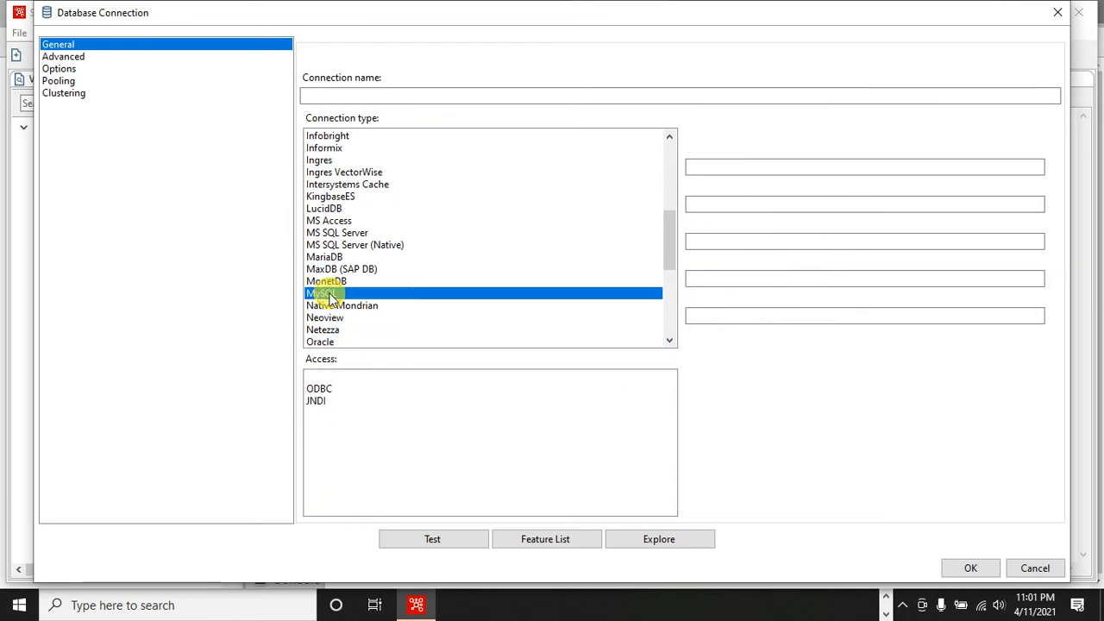
click(367, 96)
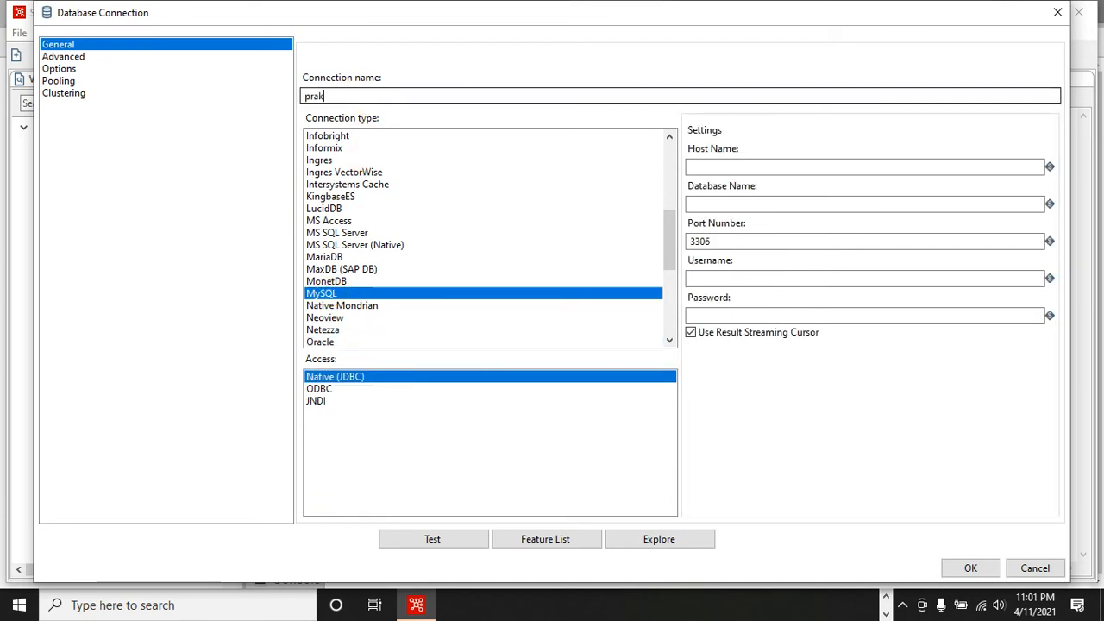
text(prak5)
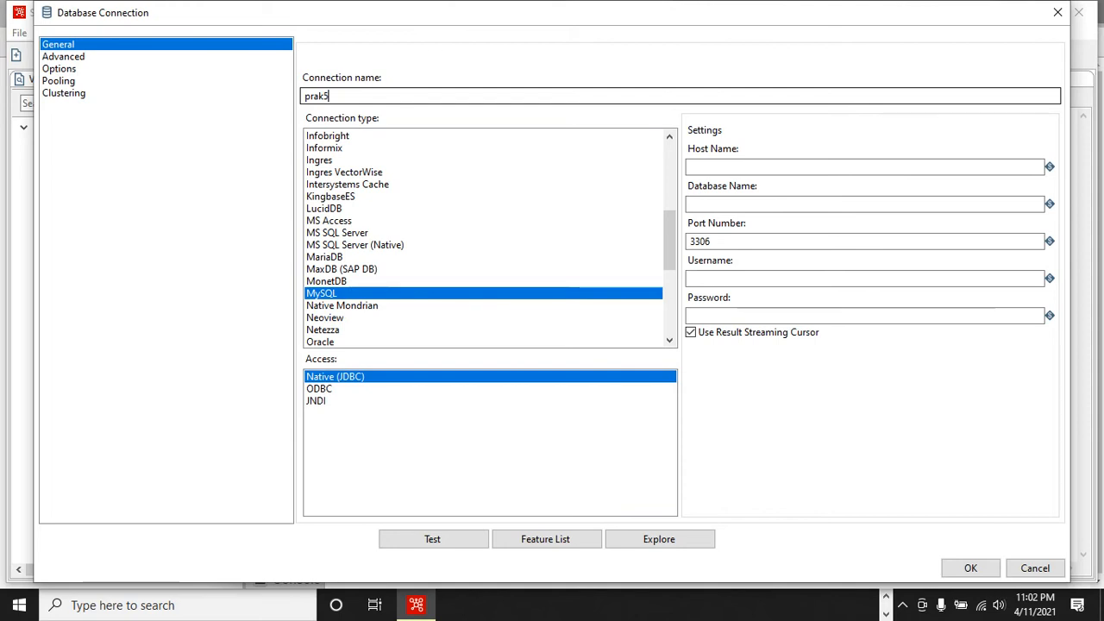
text(_)
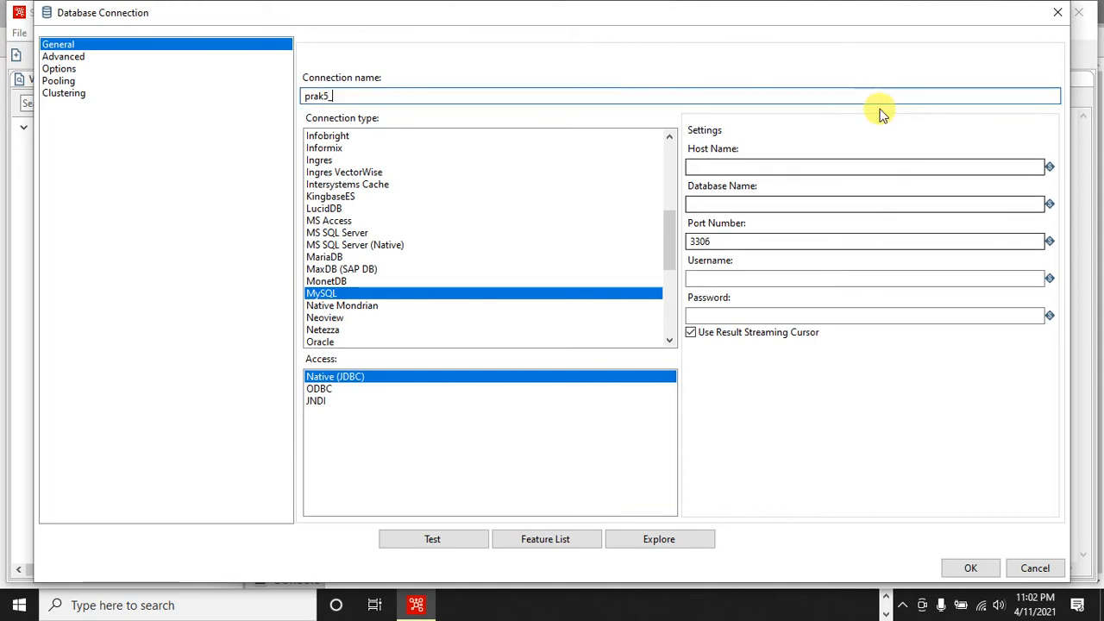
- Set the connection's host name to localhost, database name to pdi-lab, and username to root
click(795, 168)
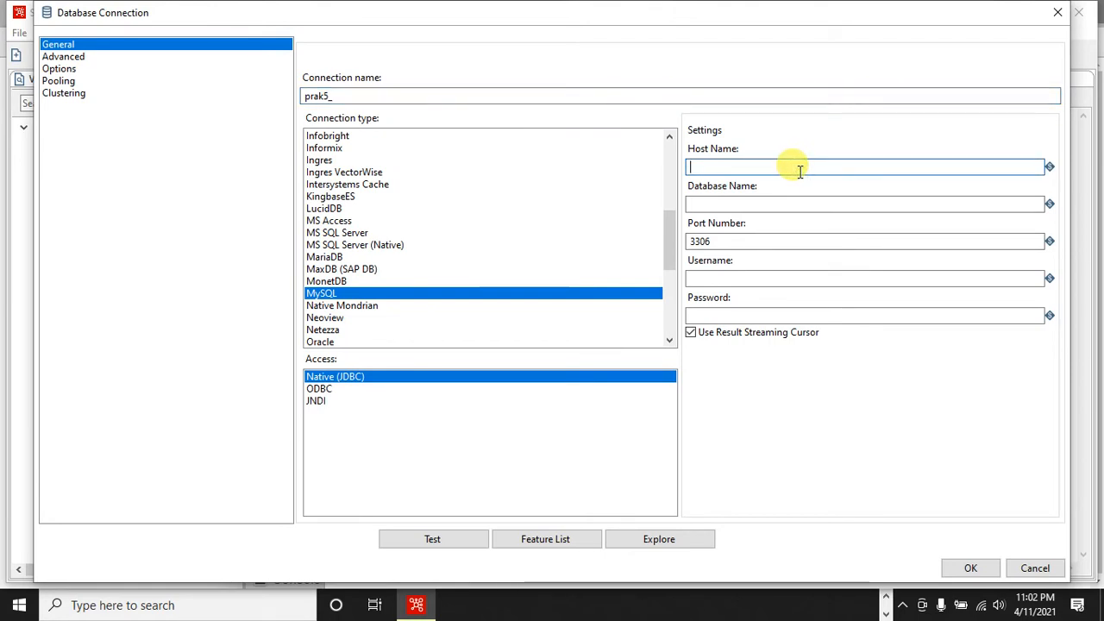
text(localhost)
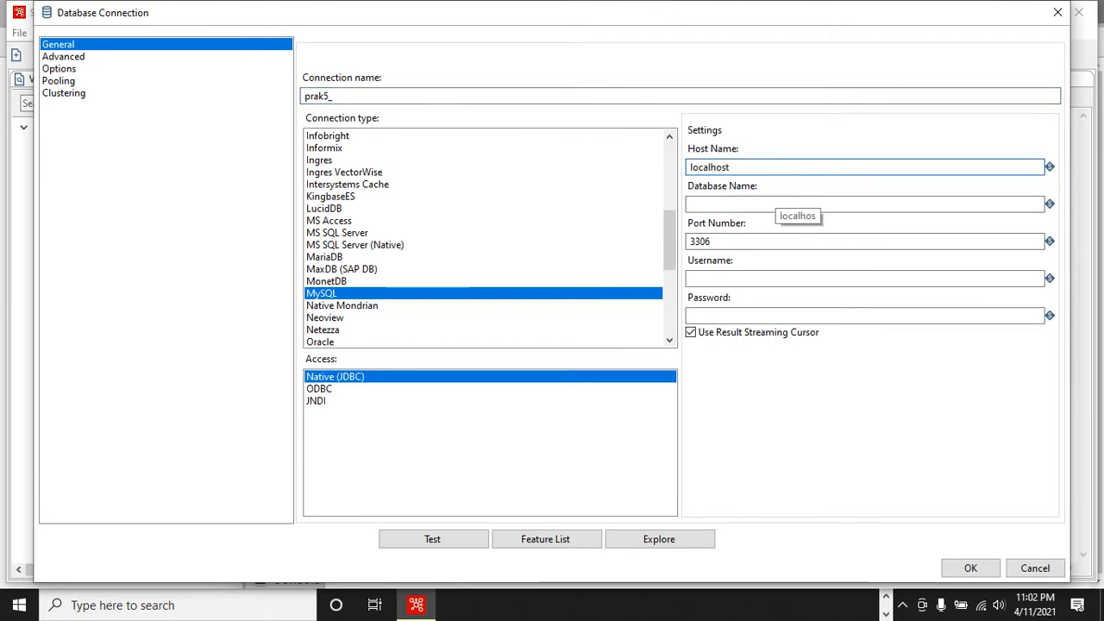
click(773, 204)
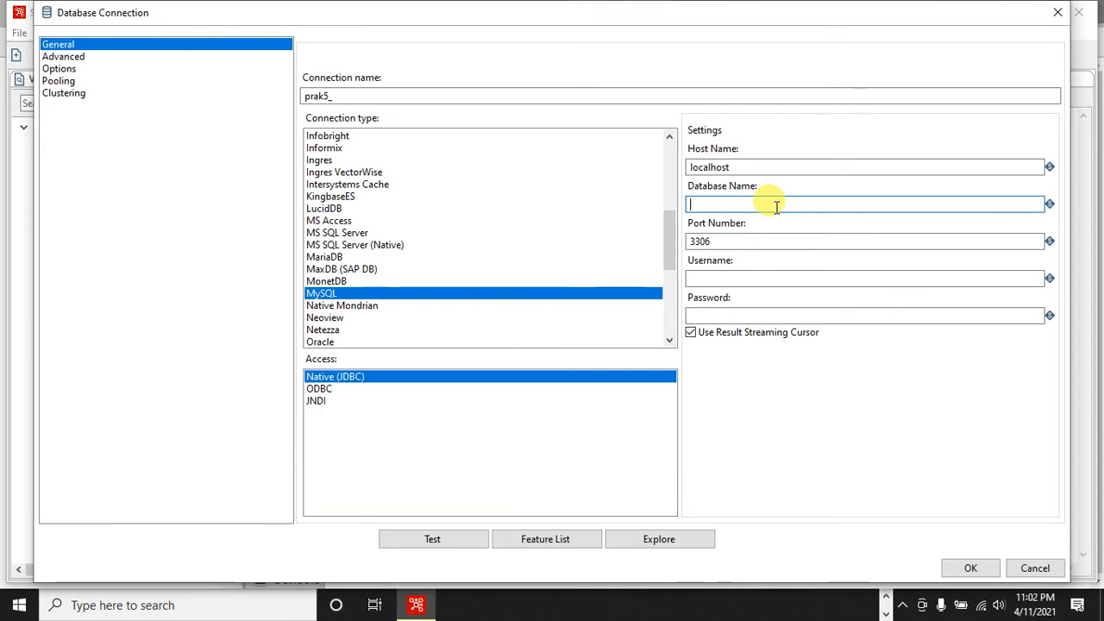
text(pdi-lab)
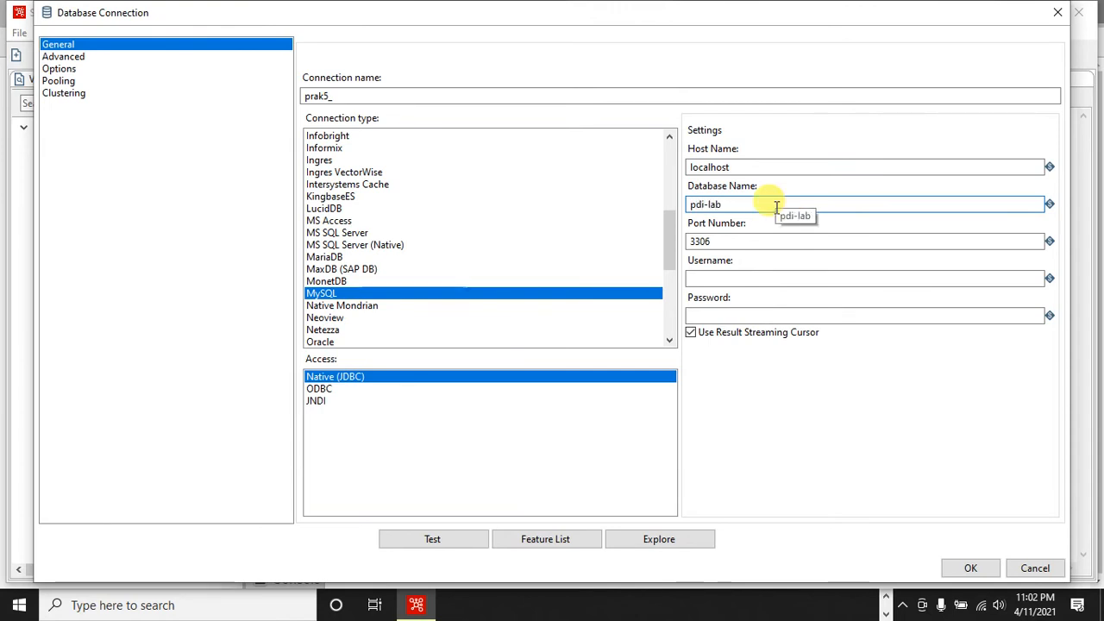
click(708, 277)
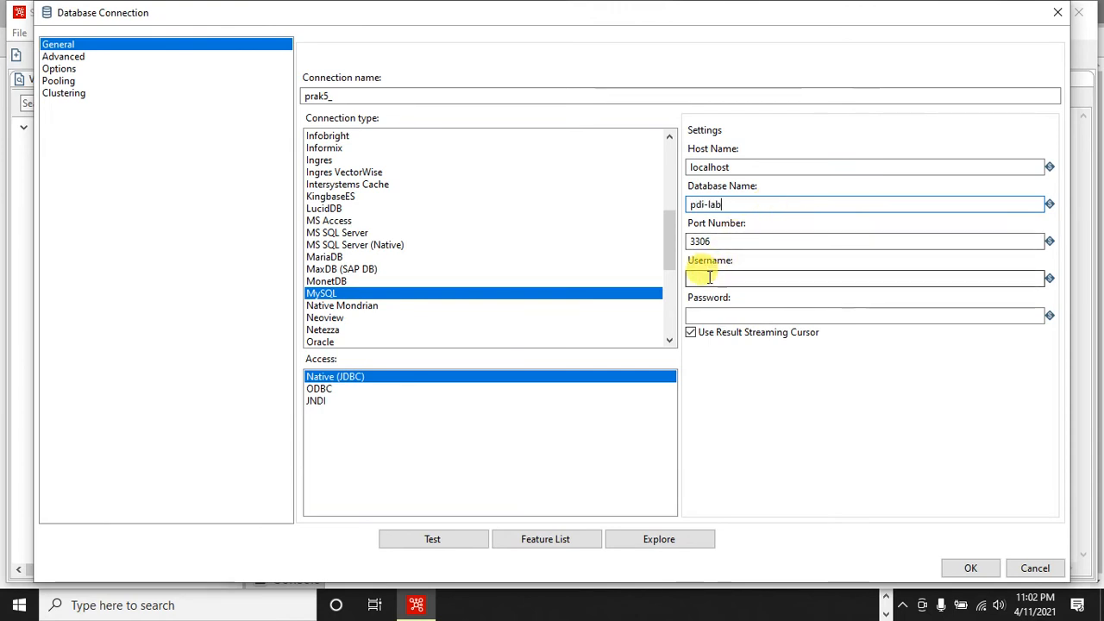
text(root)
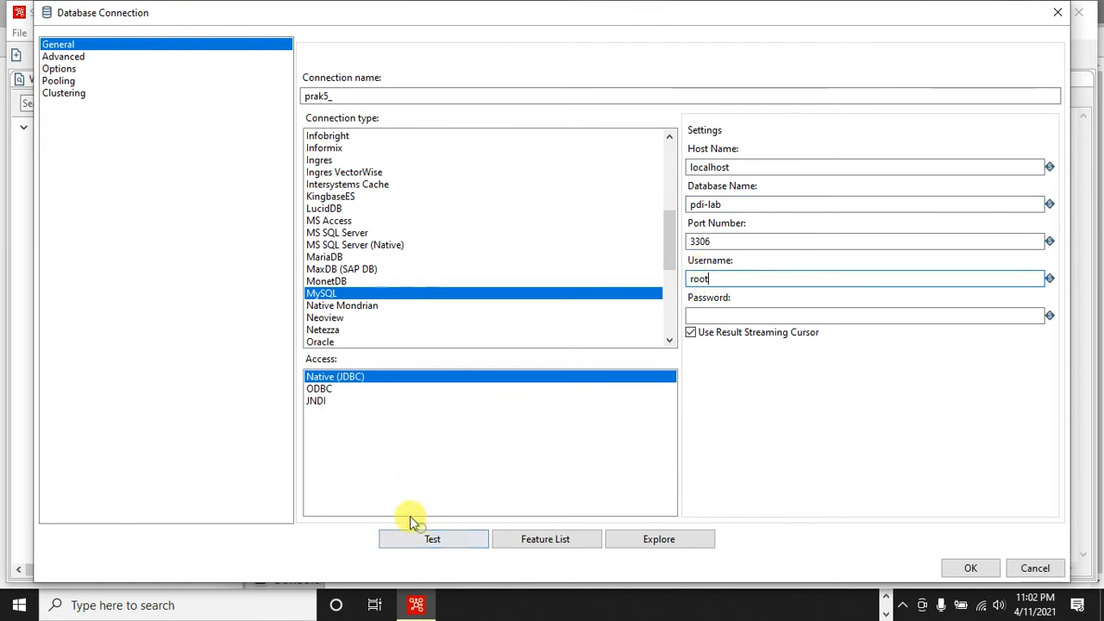
- Test the prak5_ connection, dismiss the test message, and save the connection
click(444, 539)
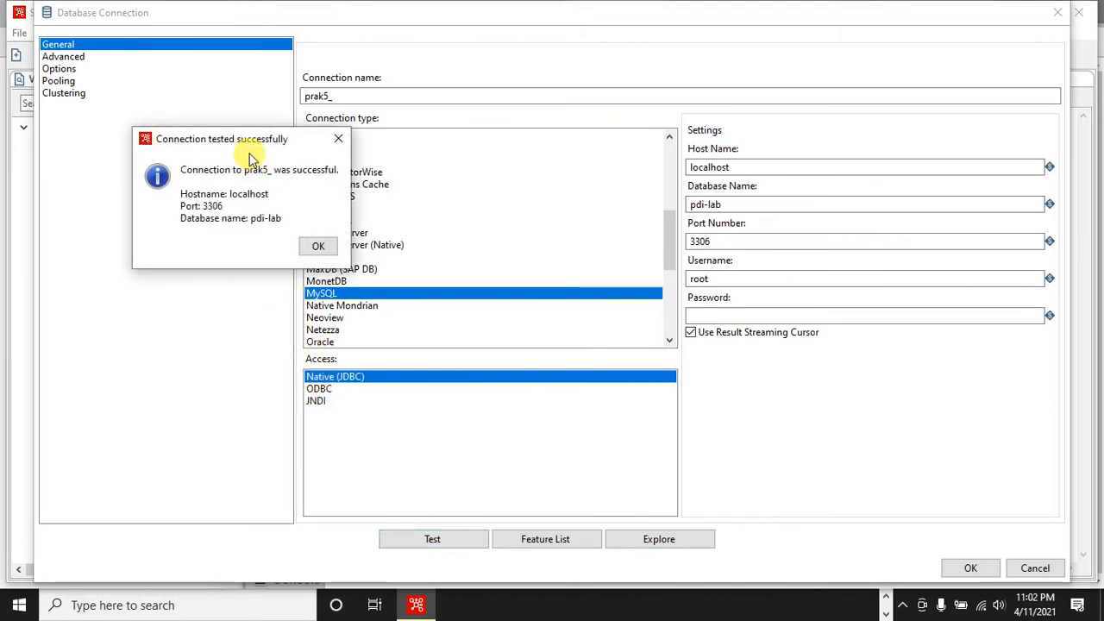
click(326, 248)
click(957, 569)
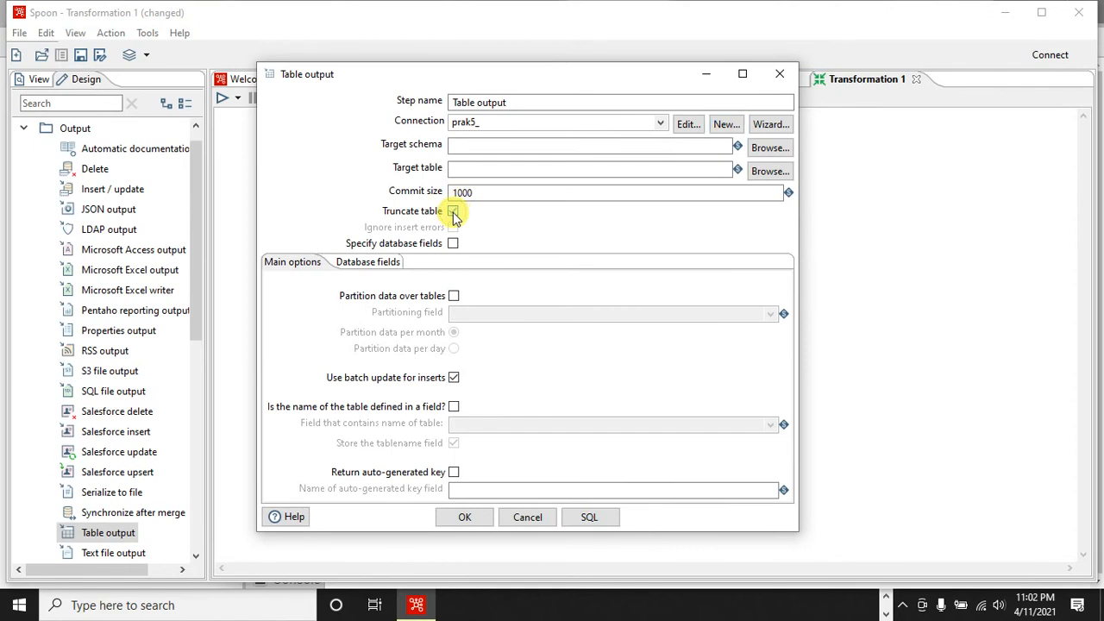
- Enable truncating the table in the Table output step and choose prodi from the prak5_ connection's tables as its target
click(452, 212)
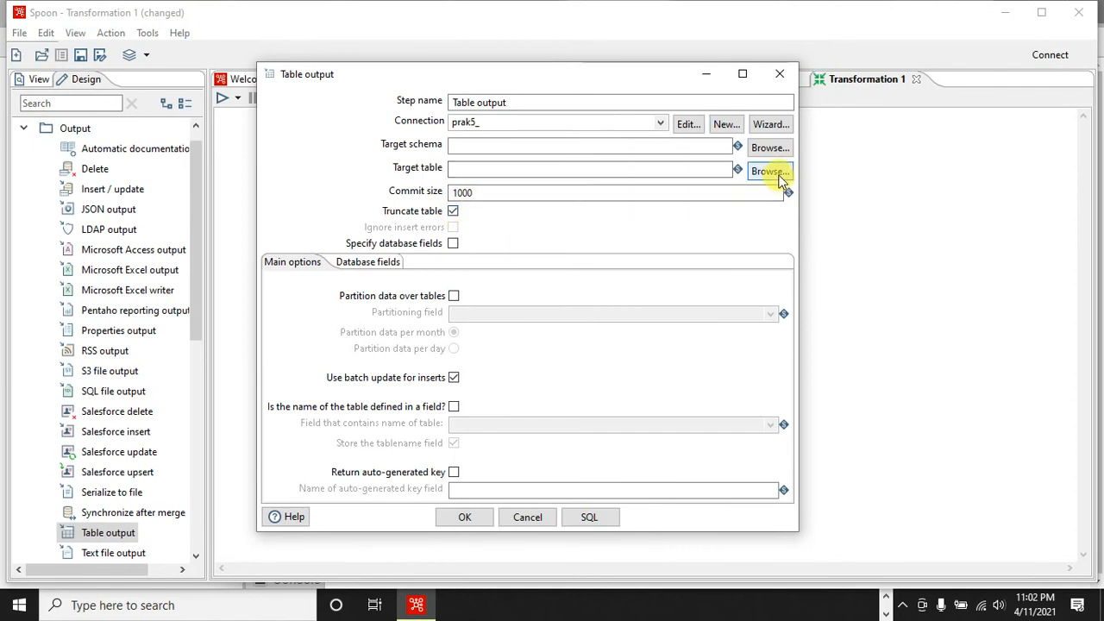
click(779, 174)
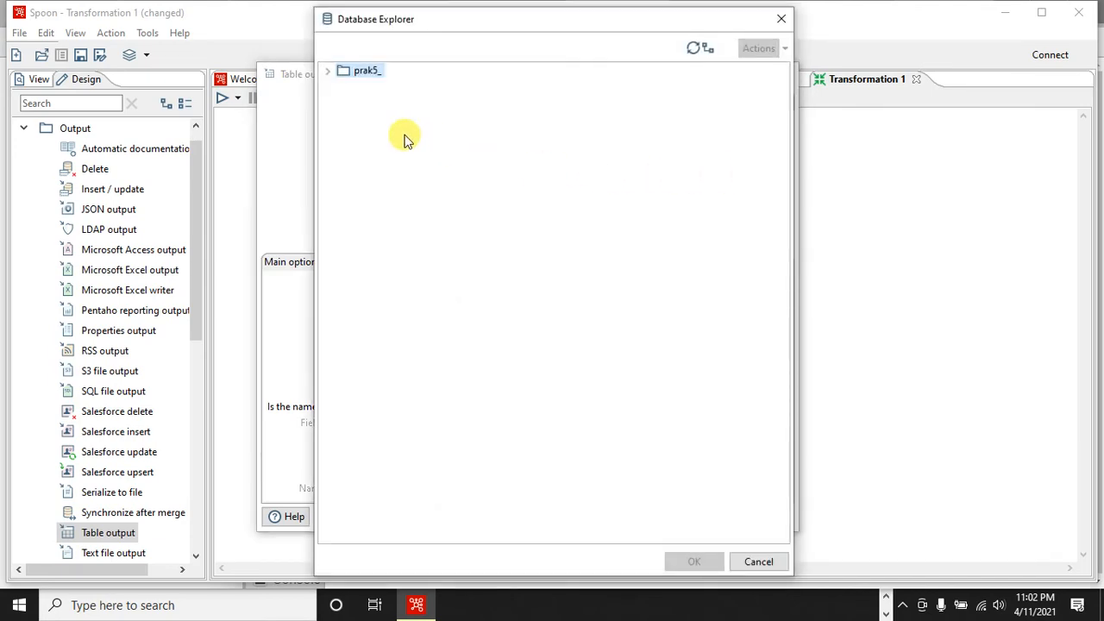
click(330, 72)
click(345, 100)
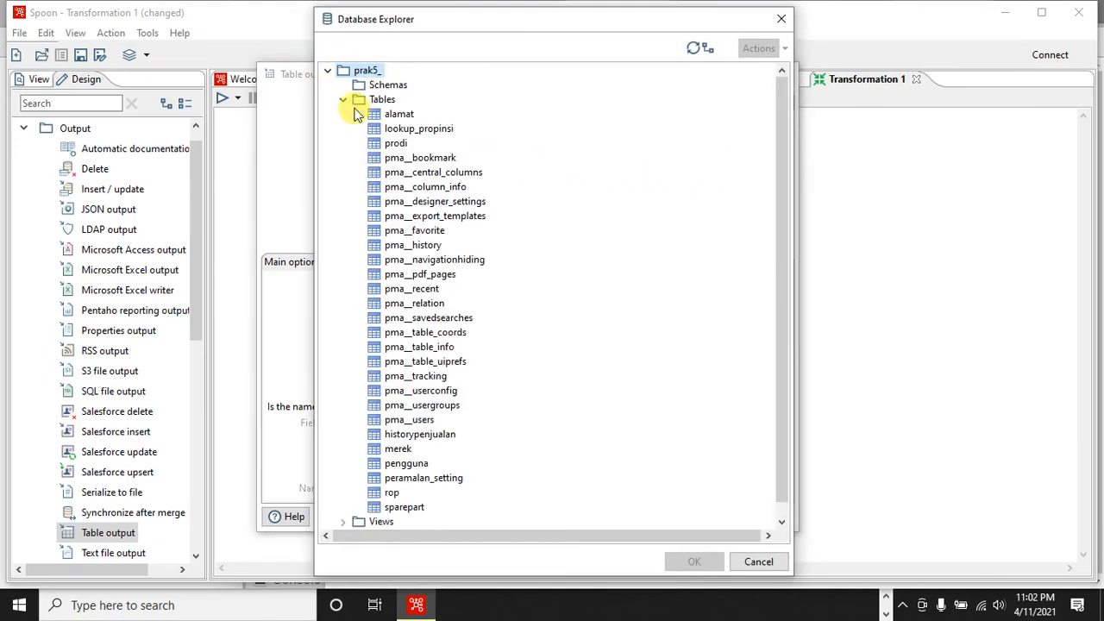
click(386, 145)
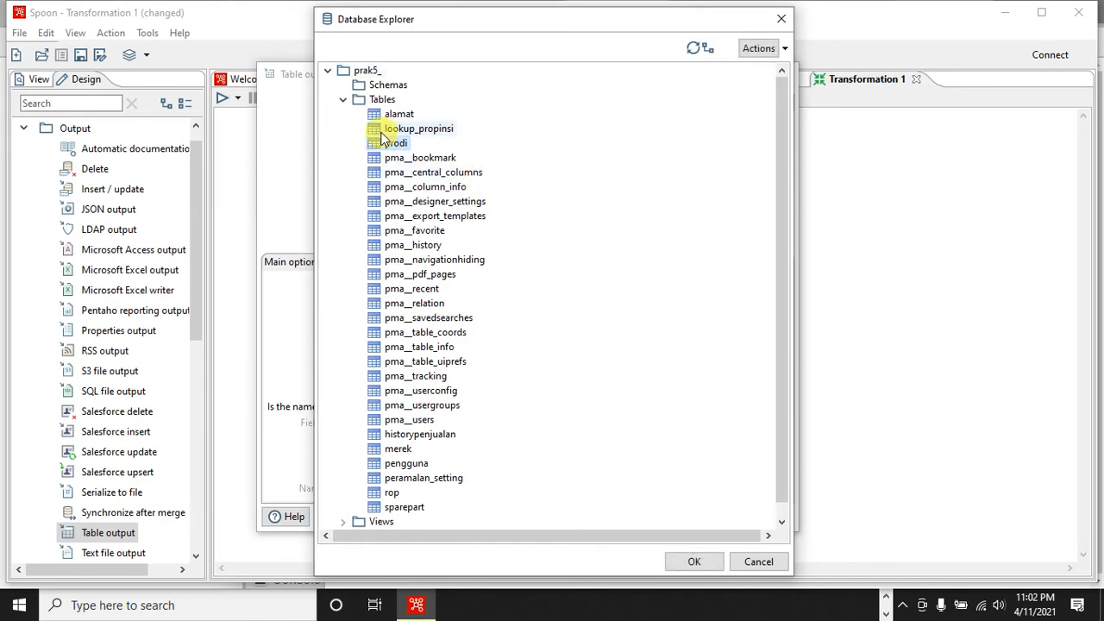
click(704, 561)
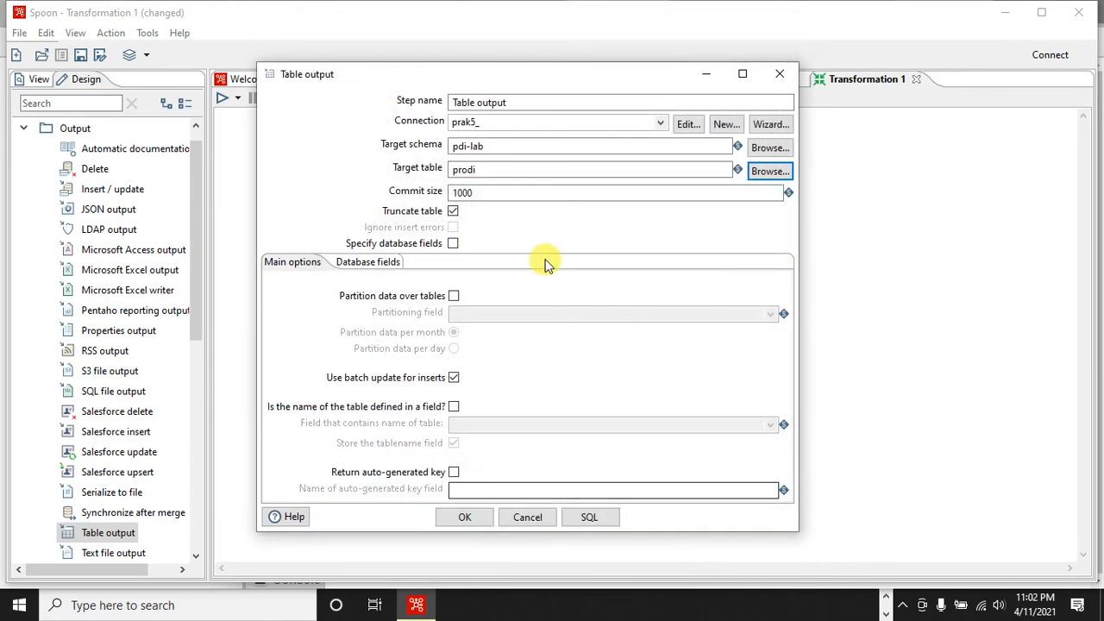
- Specify the database fields to insert by retrieving KODEPST and NAMAPST from the stream, and save the Table output settings
click(453, 244)
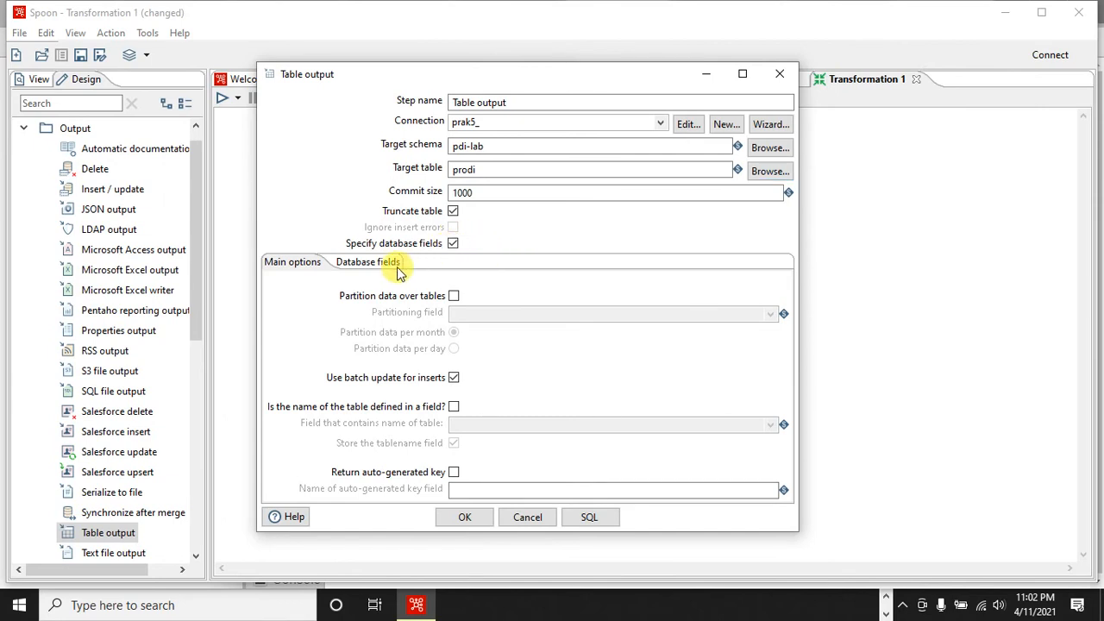
click(394, 268)
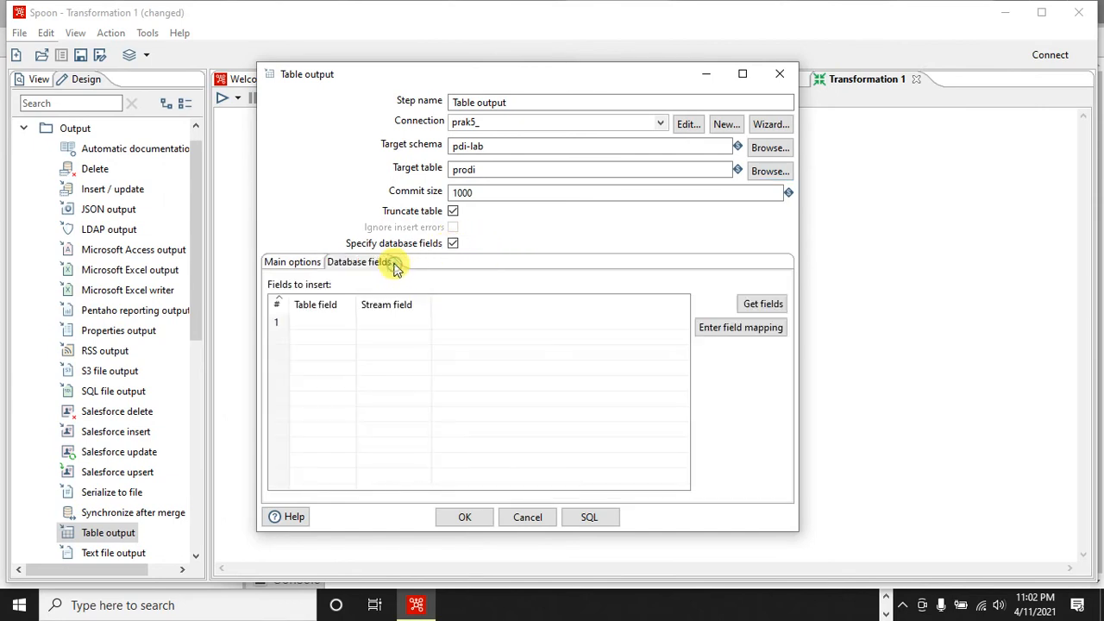
click(770, 308)
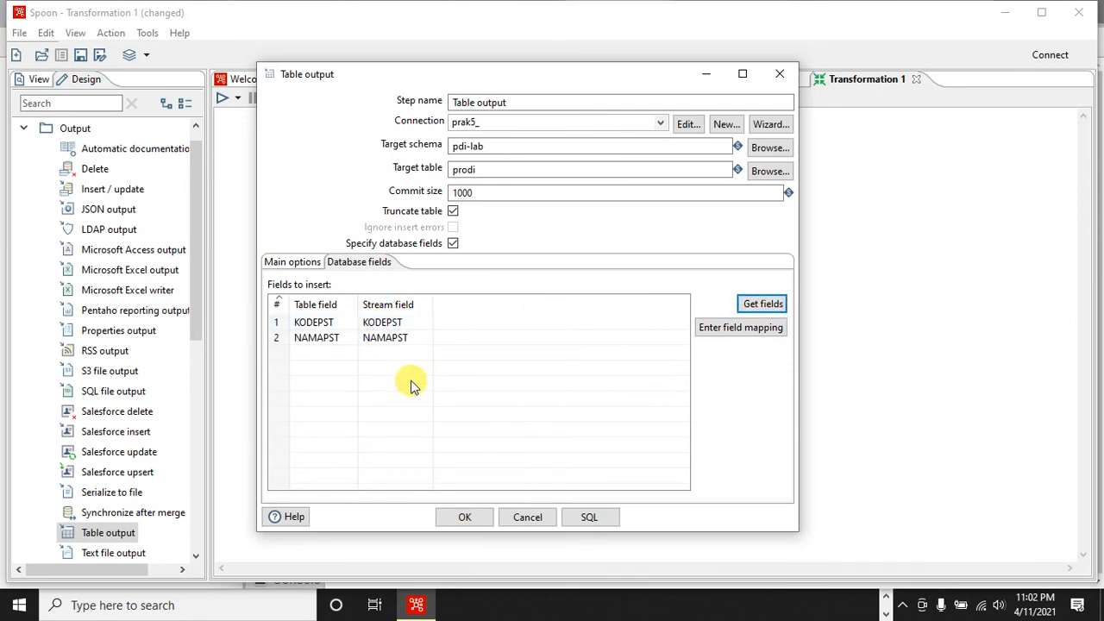
click(466, 518)
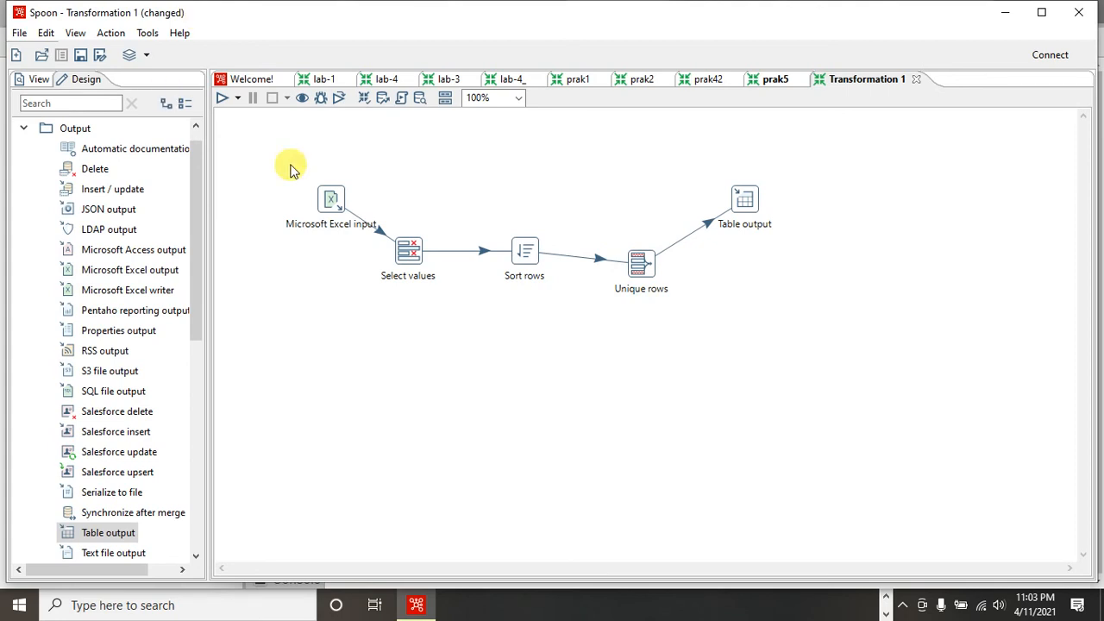
click(223, 100)
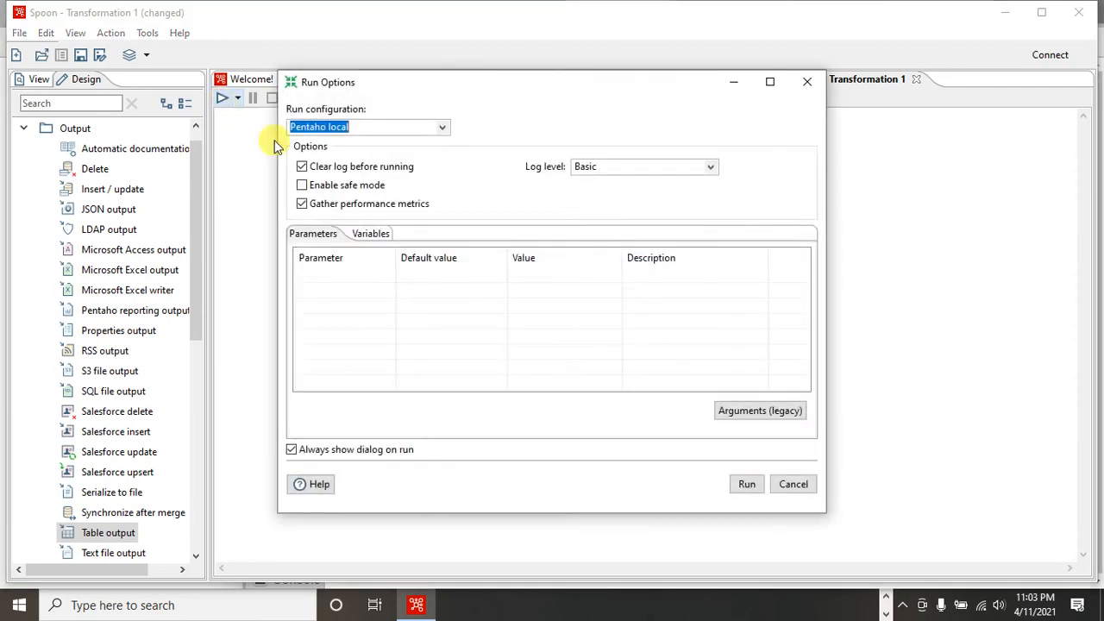
click(787, 486)
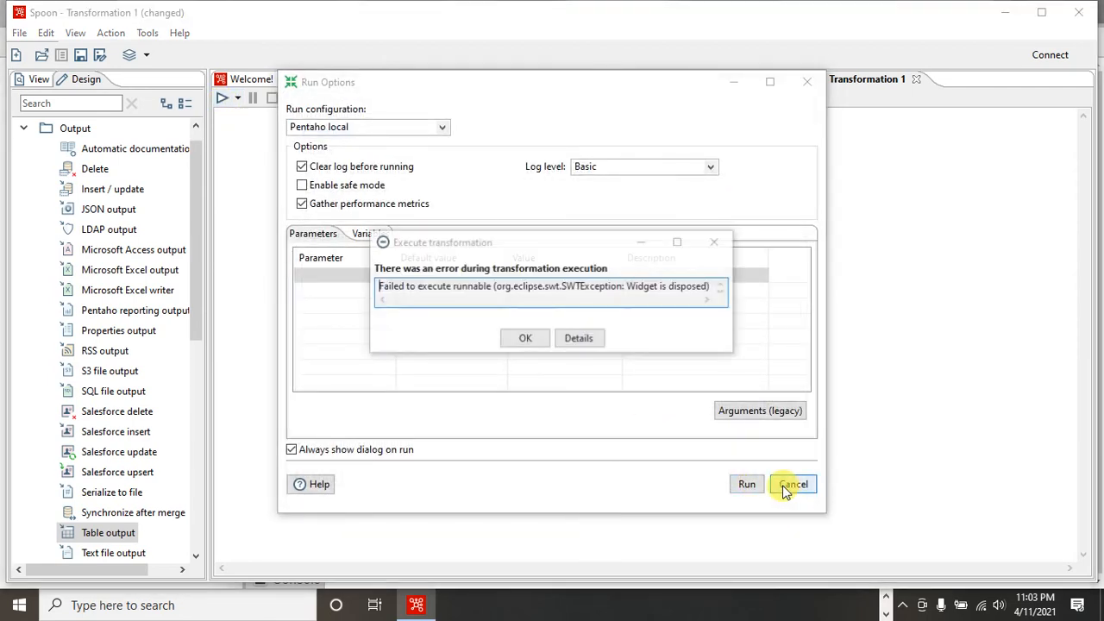
click(527, 344)
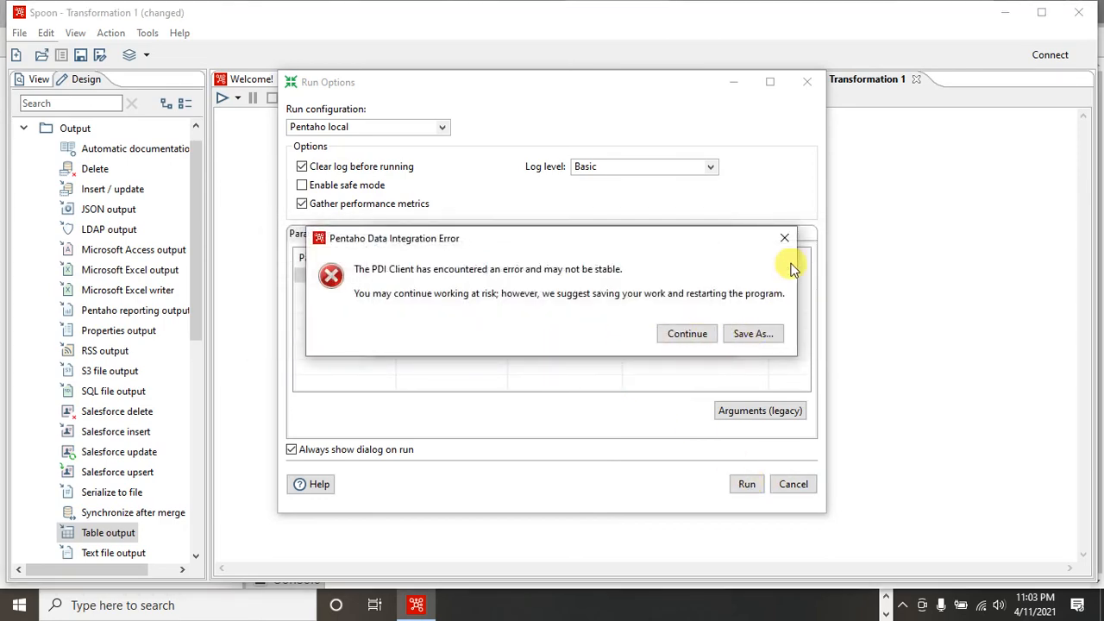
click(784, 238)
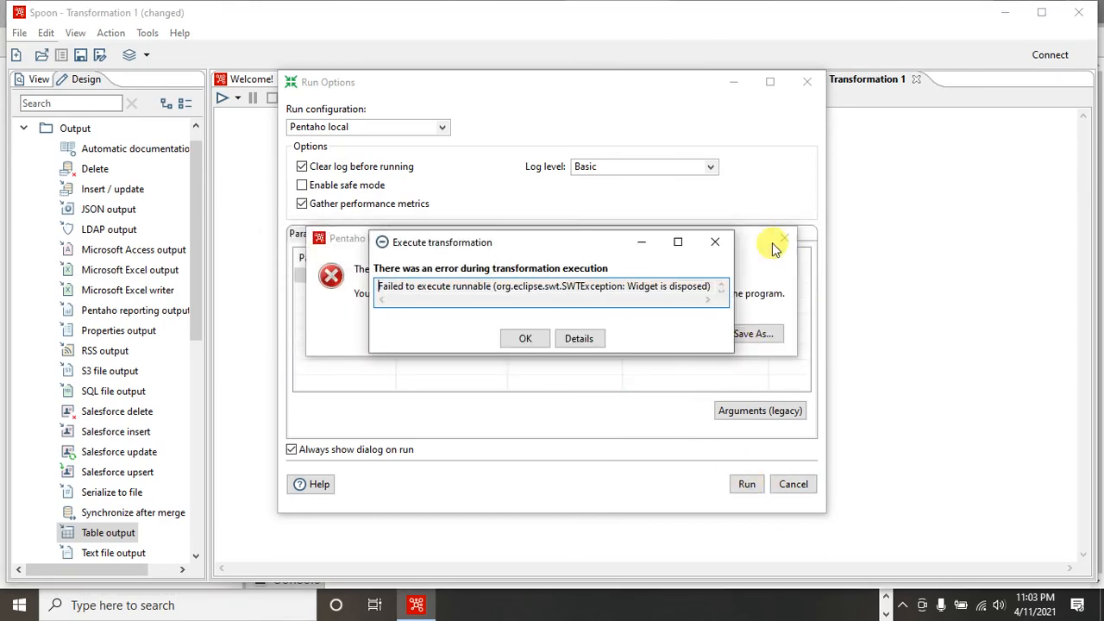
click(527, 338)
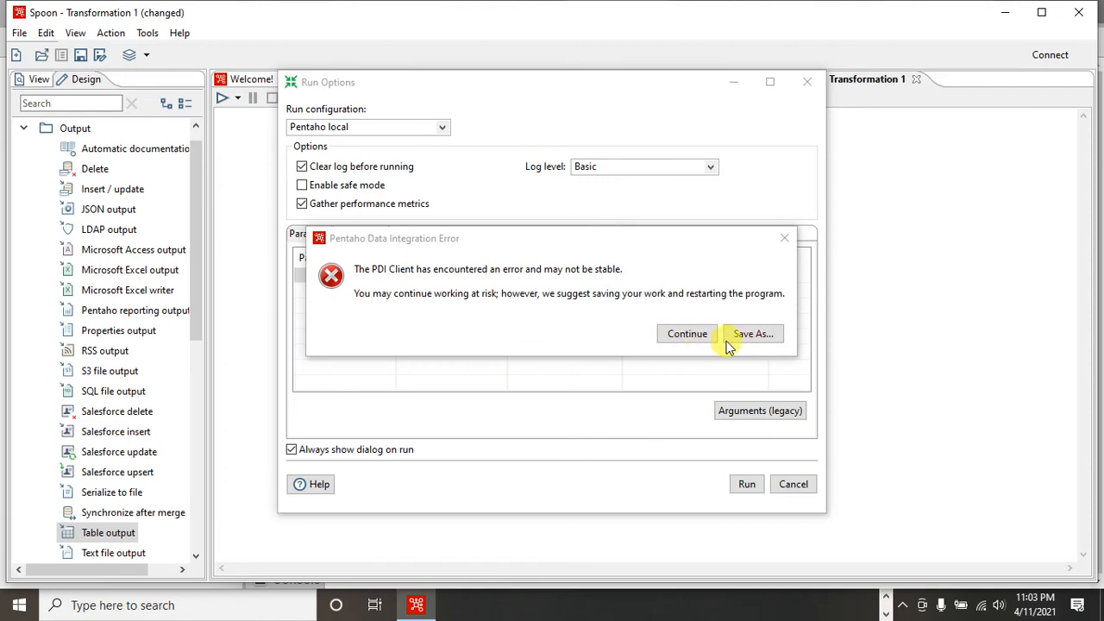
click(688, 335)
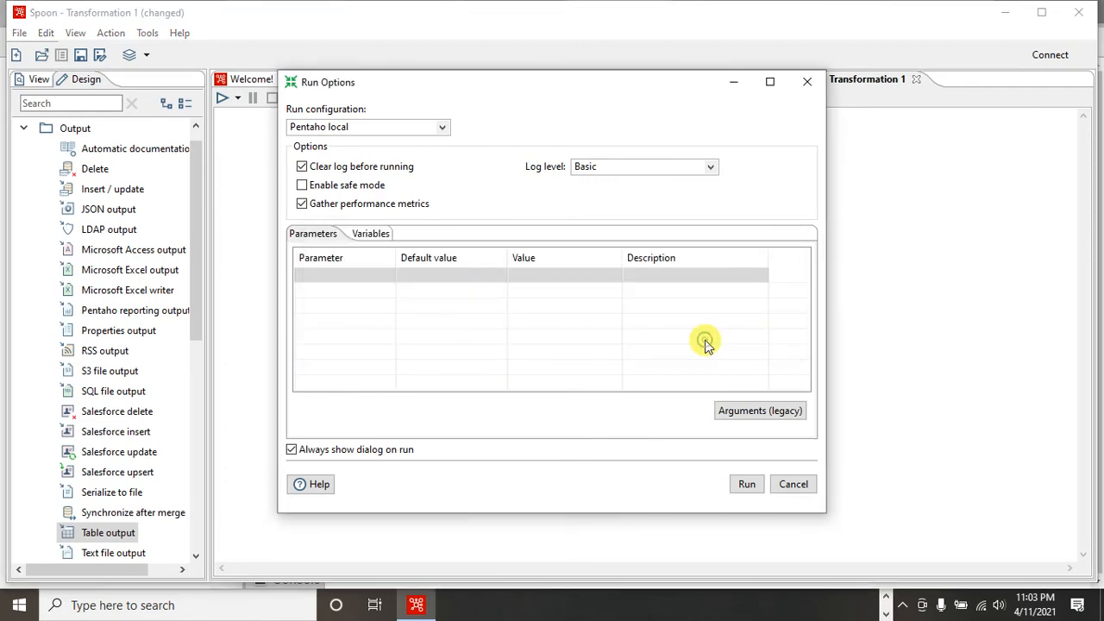
click(794, 485)
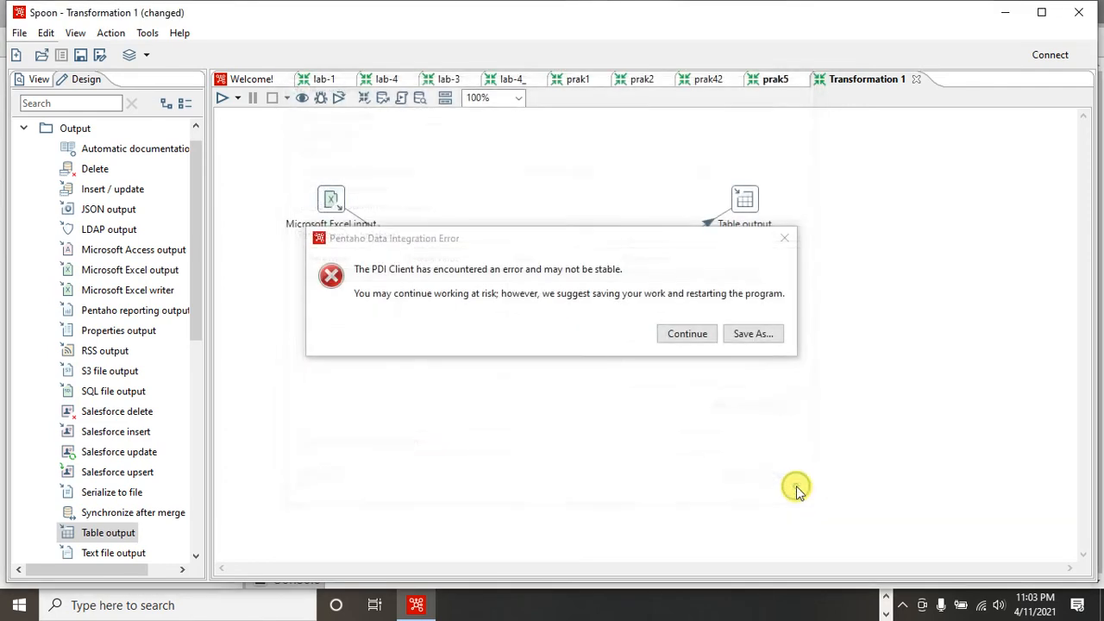
click(698, 335)
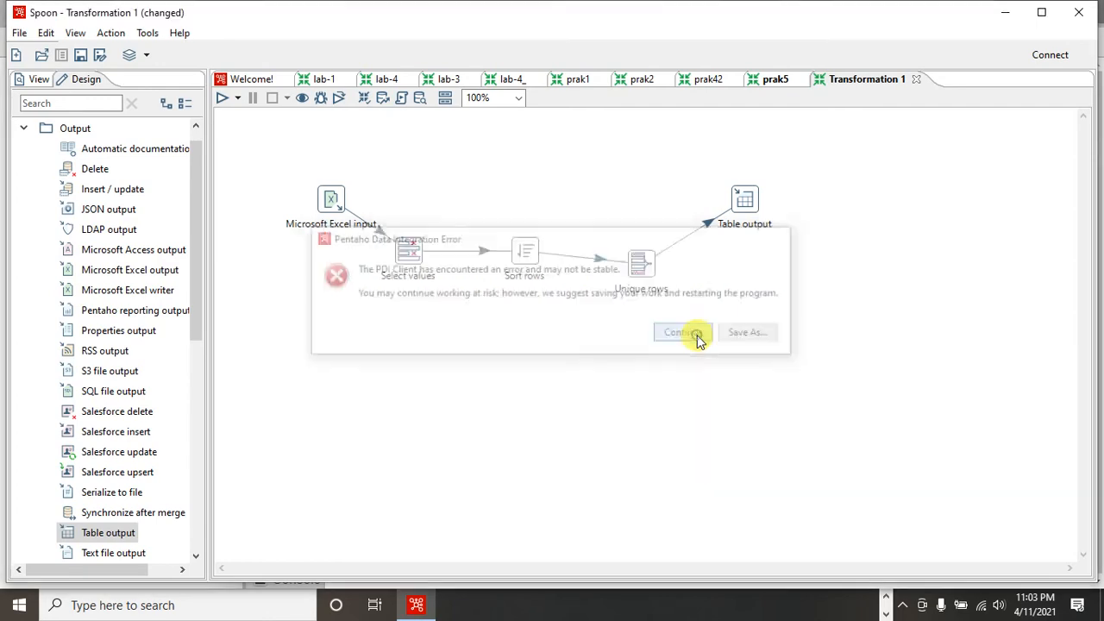
- Run the transformation with the Pentaho local configuration, saving it as prak5_ in the praktikum-pentaho folder
click(223, 99)
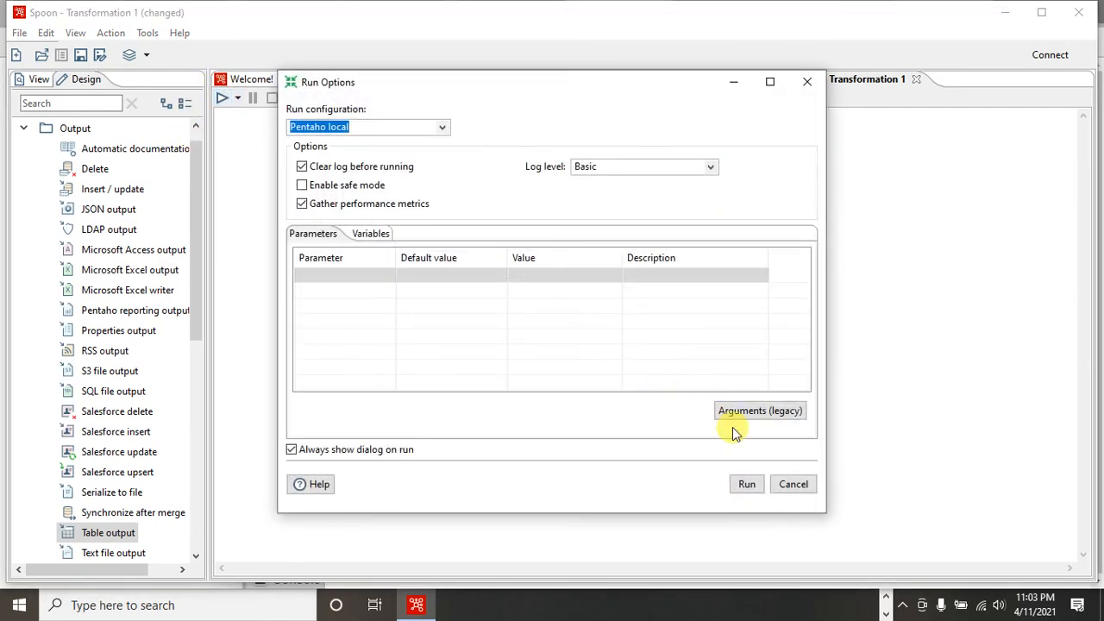
click(745, 482)
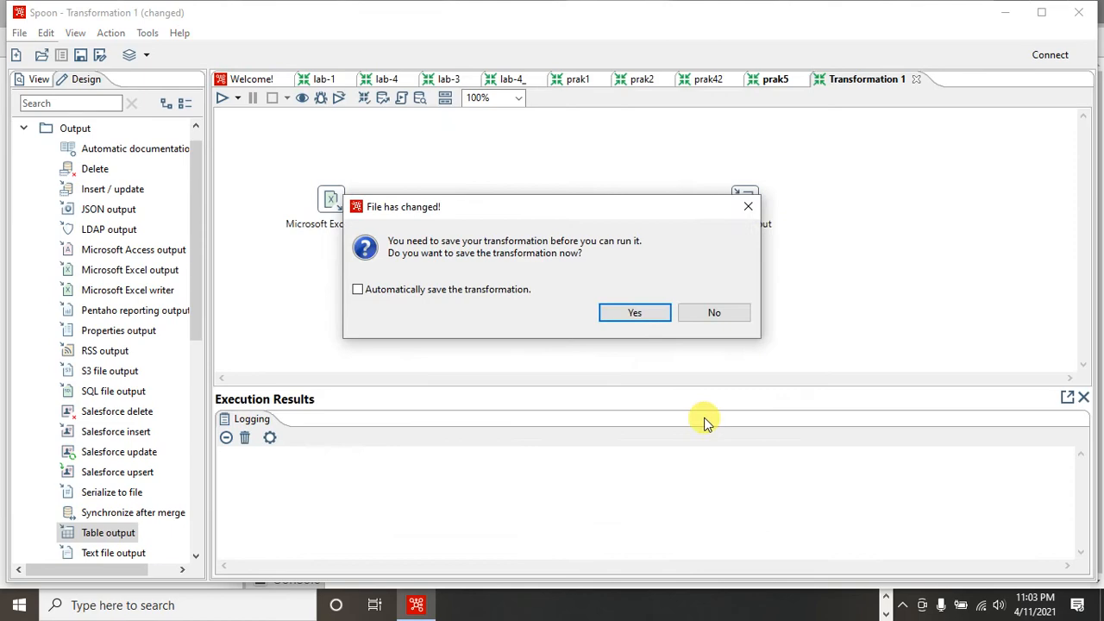
click(640, 310)
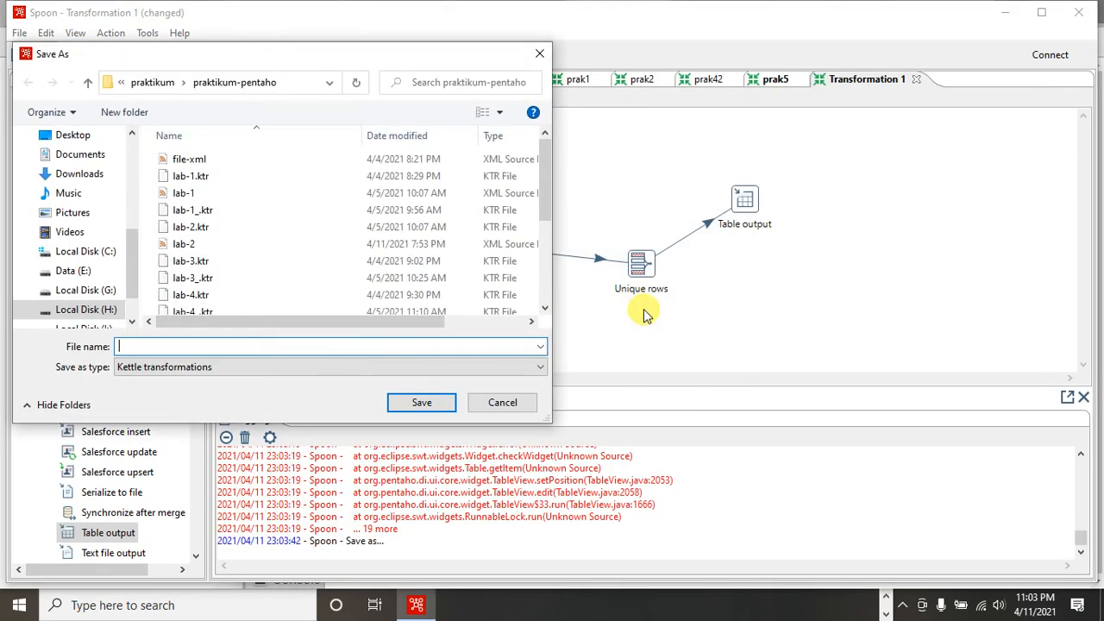
text(pra)
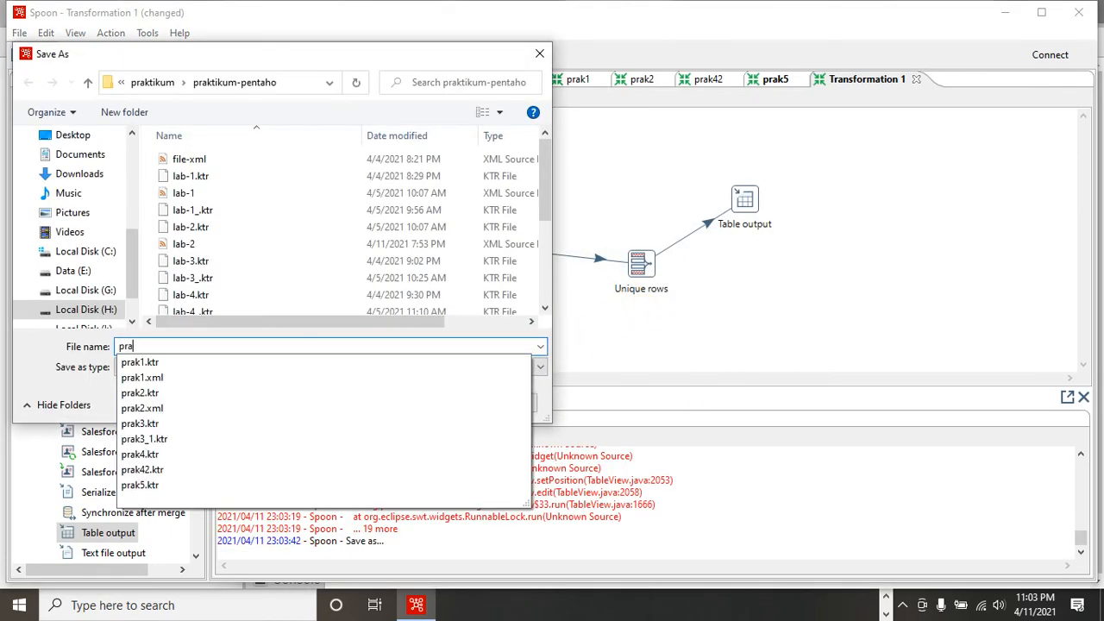
text(k55)
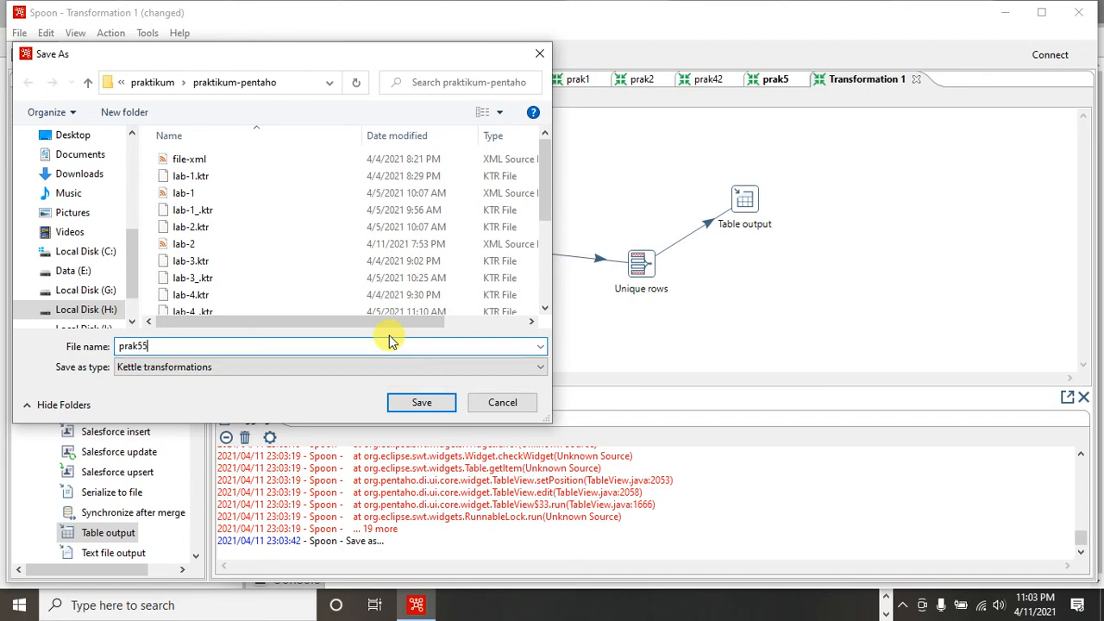
key(BackSpace)
text(_)
key(Return)
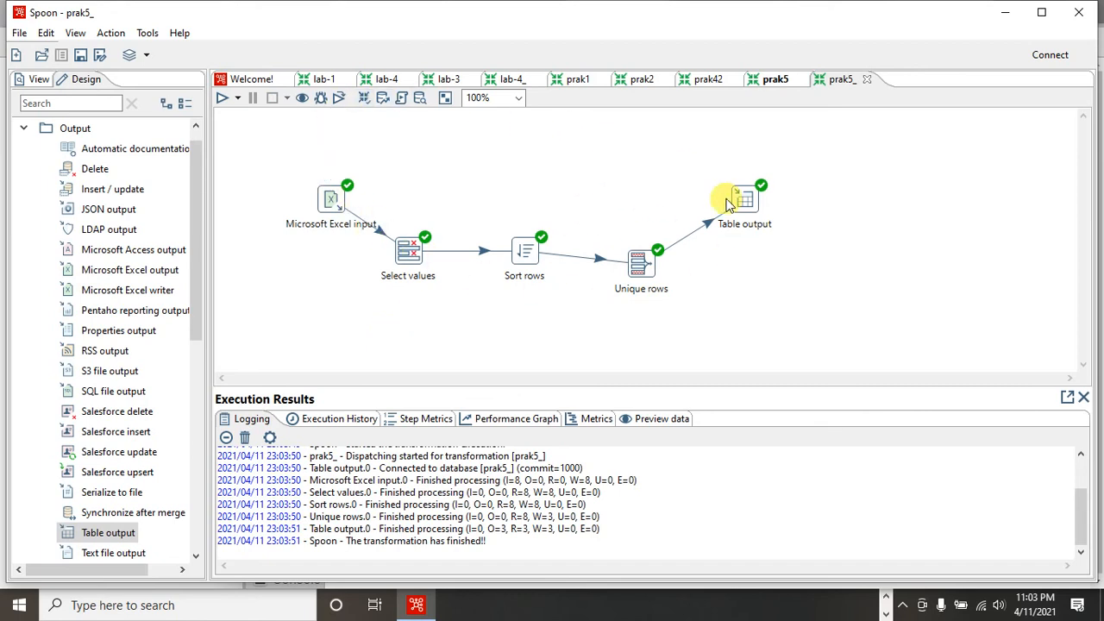
- Check the transformation's preview data, browse the prodi table's rows in phpMyAdmin in Chrome, and return to Spoon
click(646, 420)
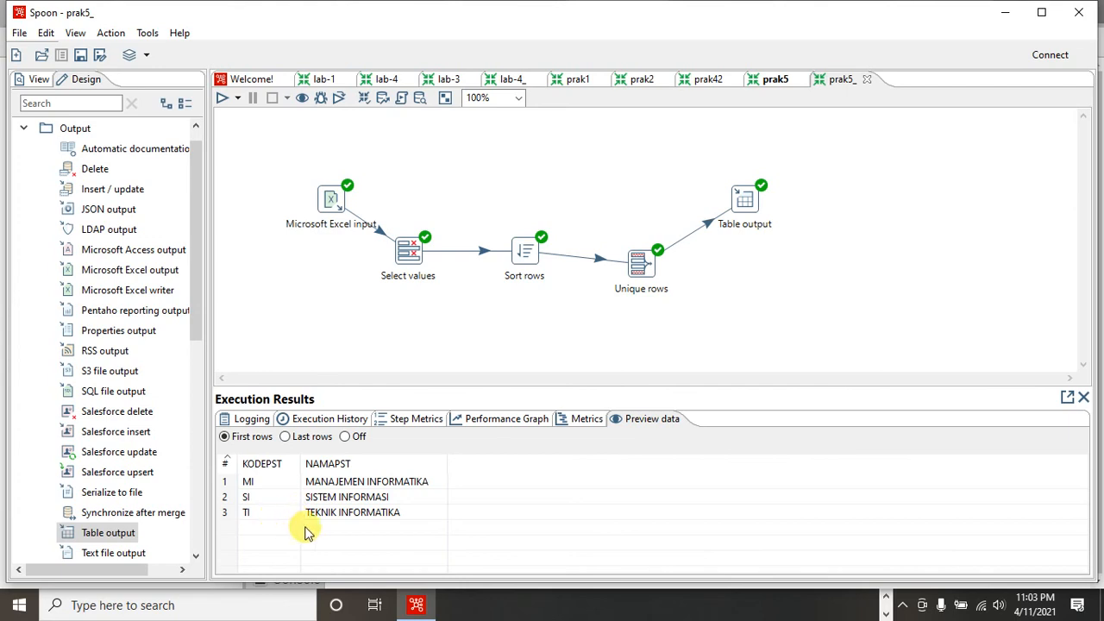
click(904, 610)
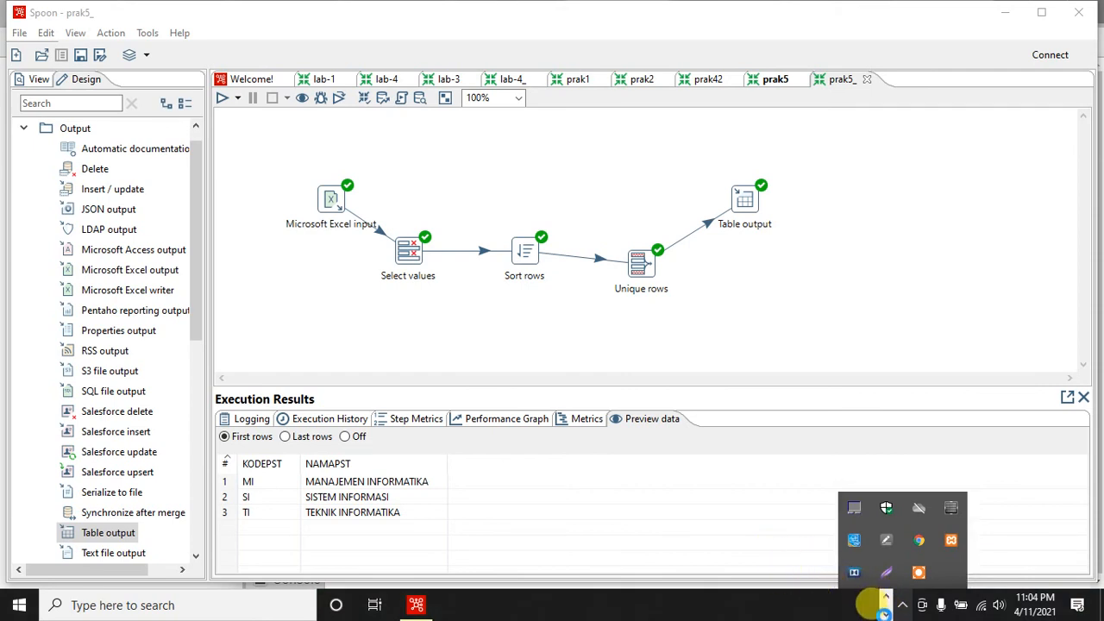
click(884, 605)
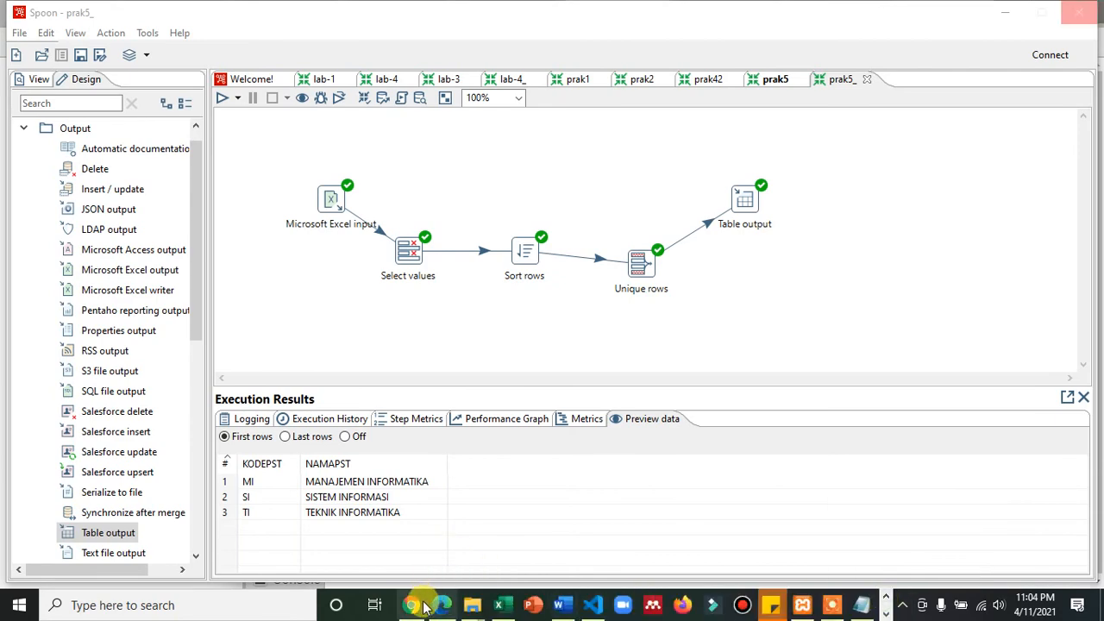
click(419, 606)
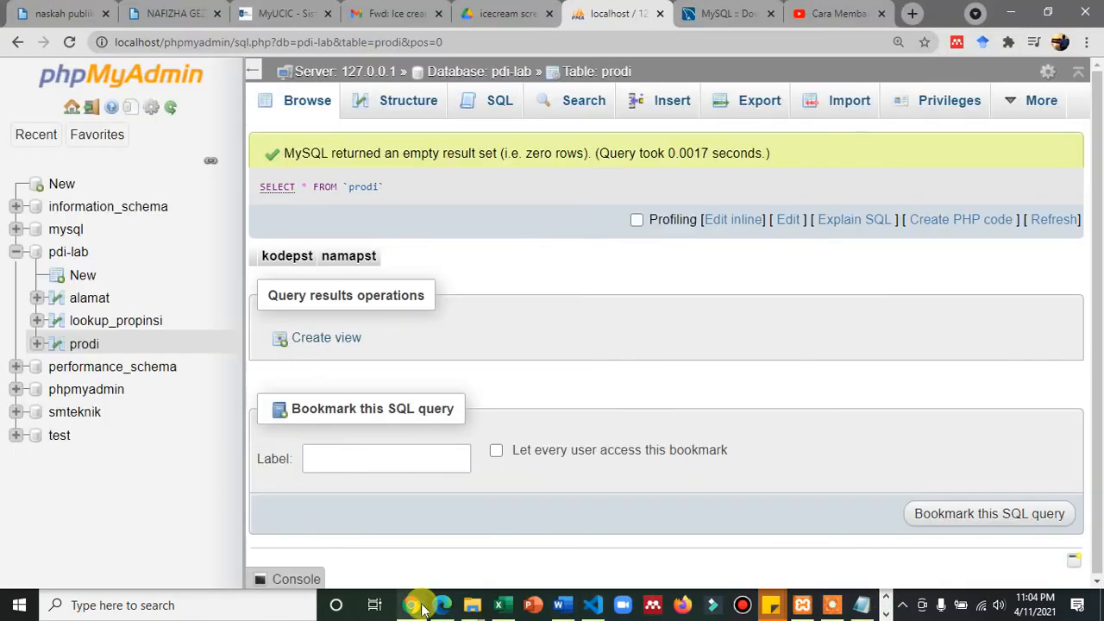
click(307, 99)
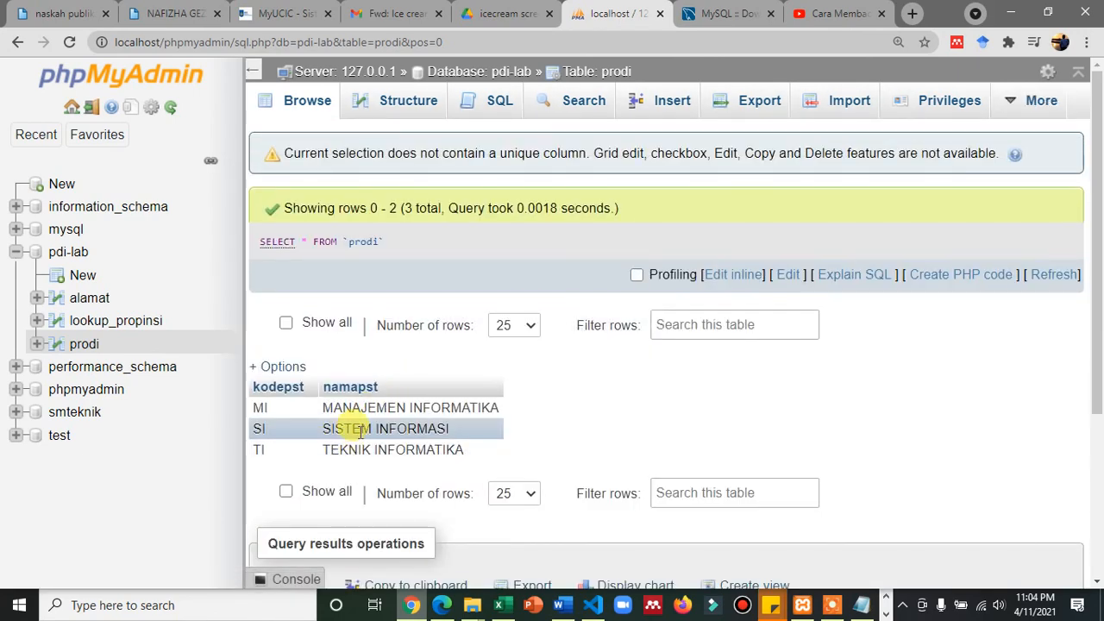
click(887, 611)
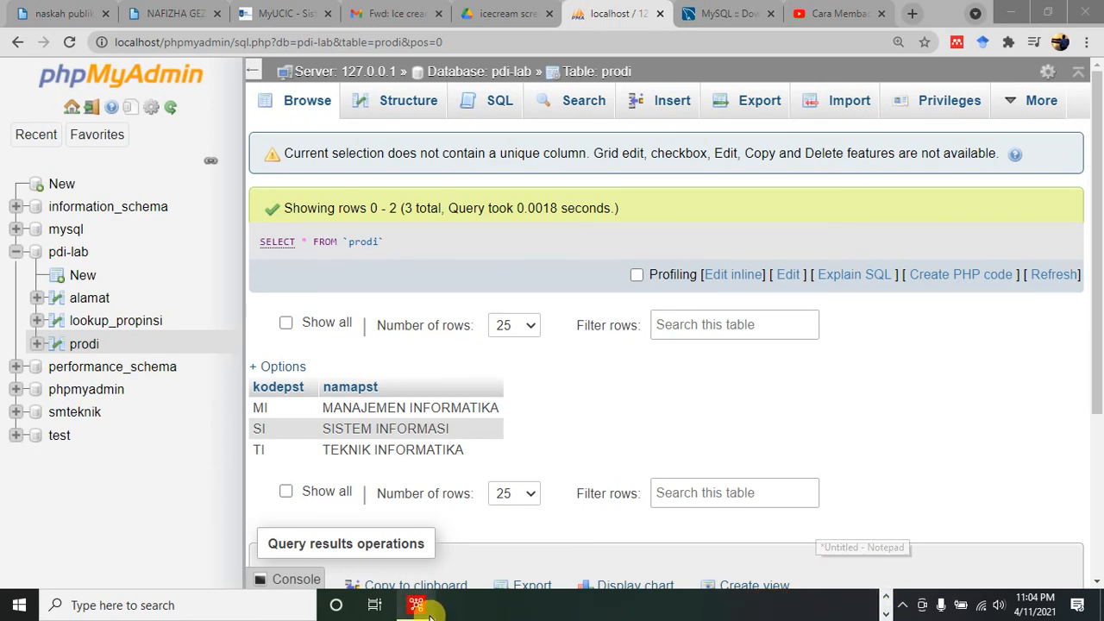
click(426, 608)
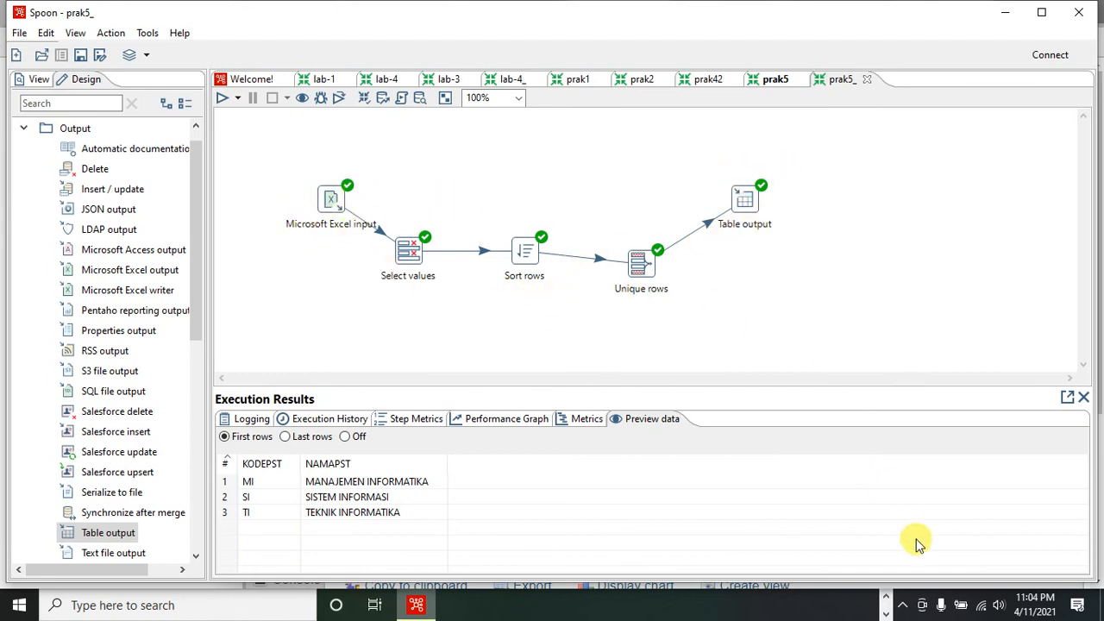
- Switch to the 05-Modul-PENTAHO DATA INTEGRATION document in Word and make the "Tugas :" heading on page 12 bold
click(888, 598)
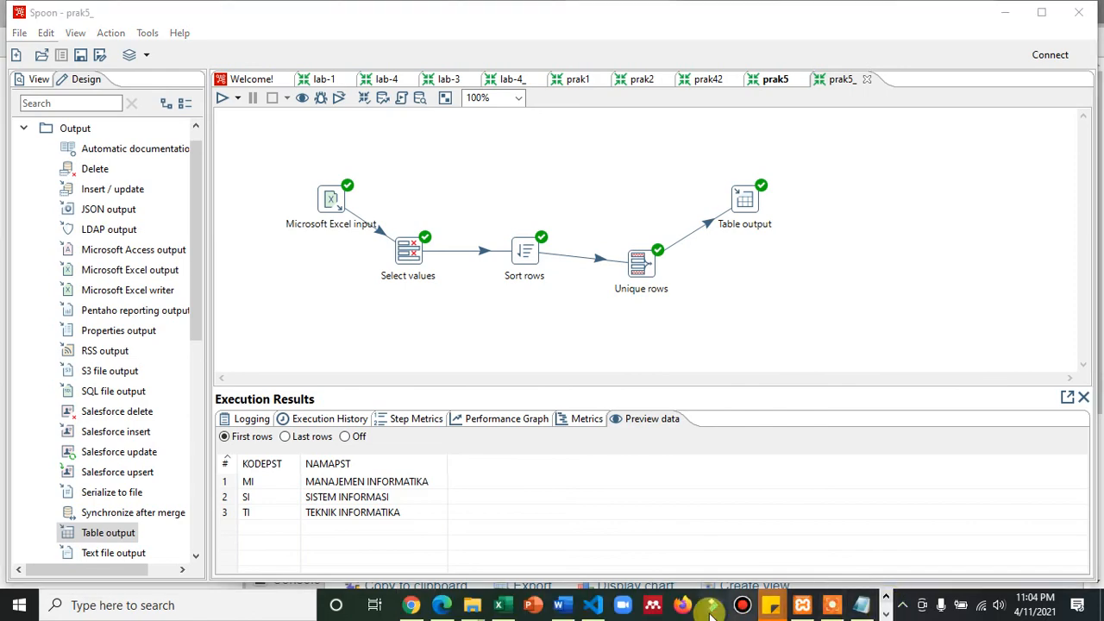
click(563, 606)
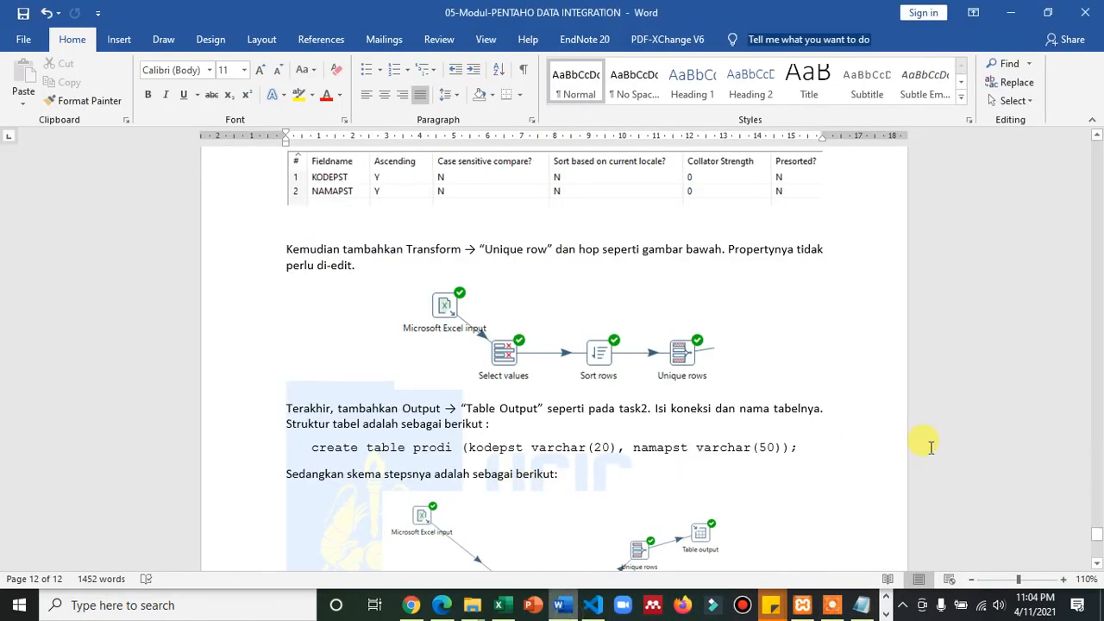
click(1098, 552)
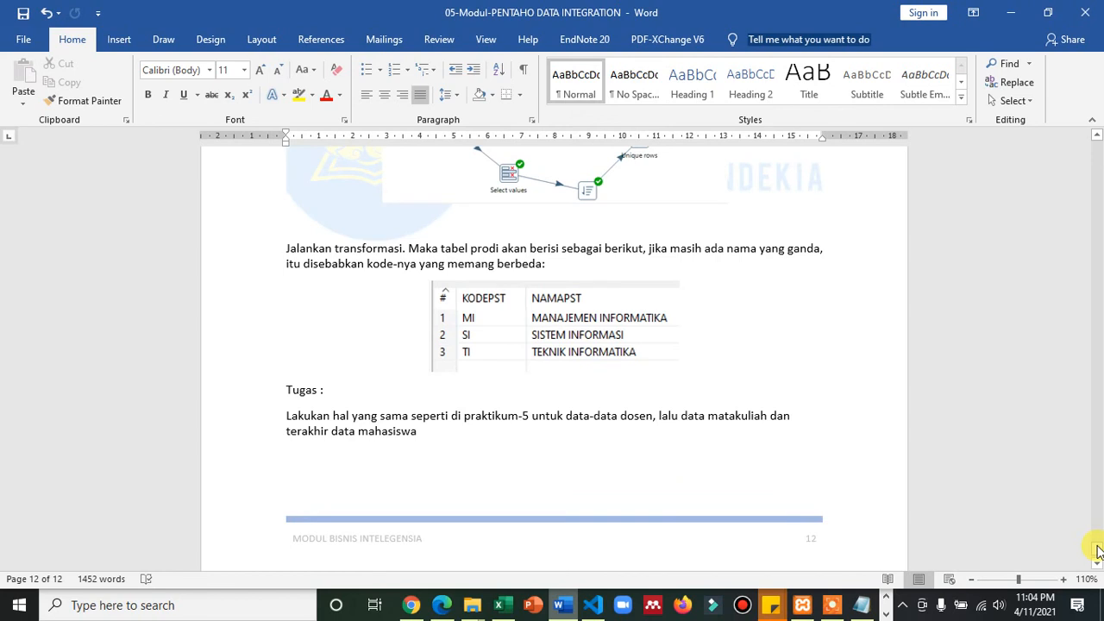
click(268, 395)
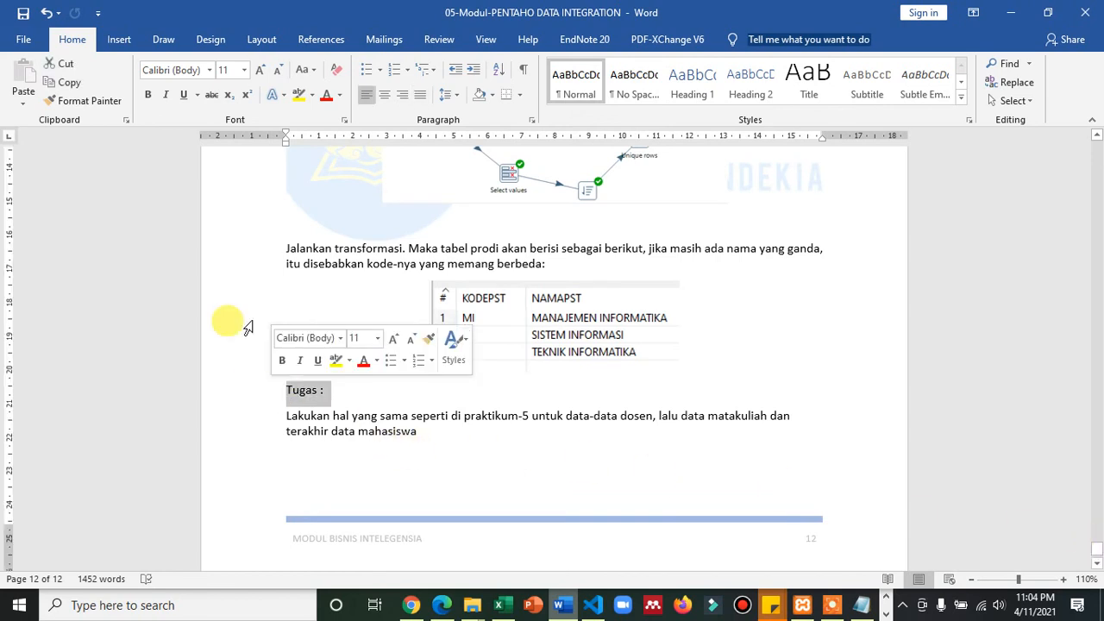
click(155, 102)
click(517, 448)
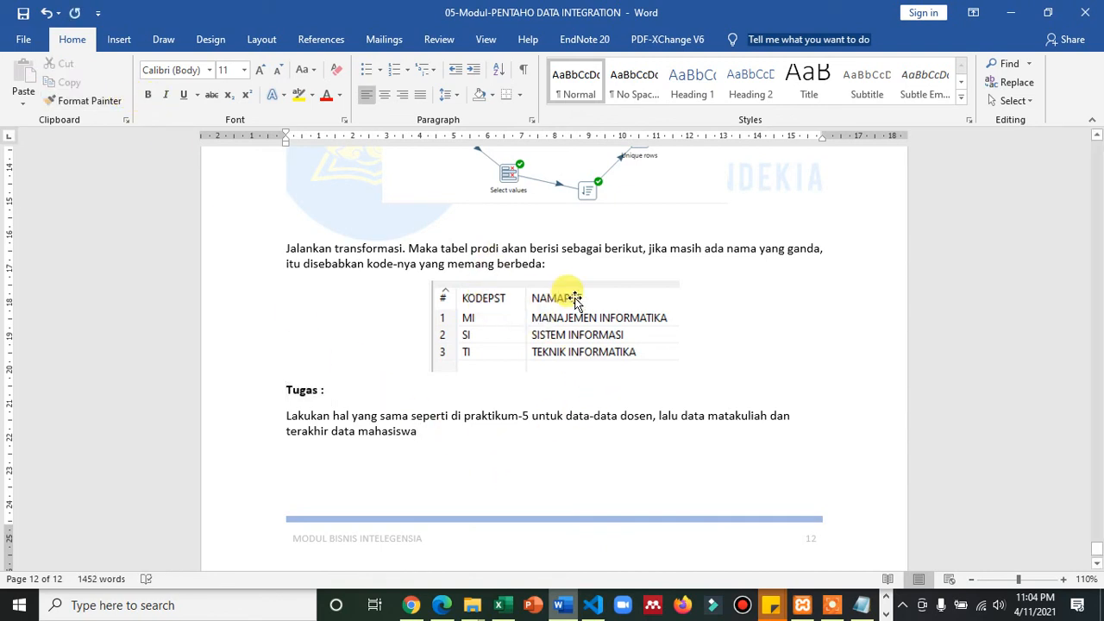
- Switch to the DATA_EXCEL_OK workbook in Excel and highlight the lecturer data in K1:L9, followed by the course data in H1:J9
click(1097, 237)
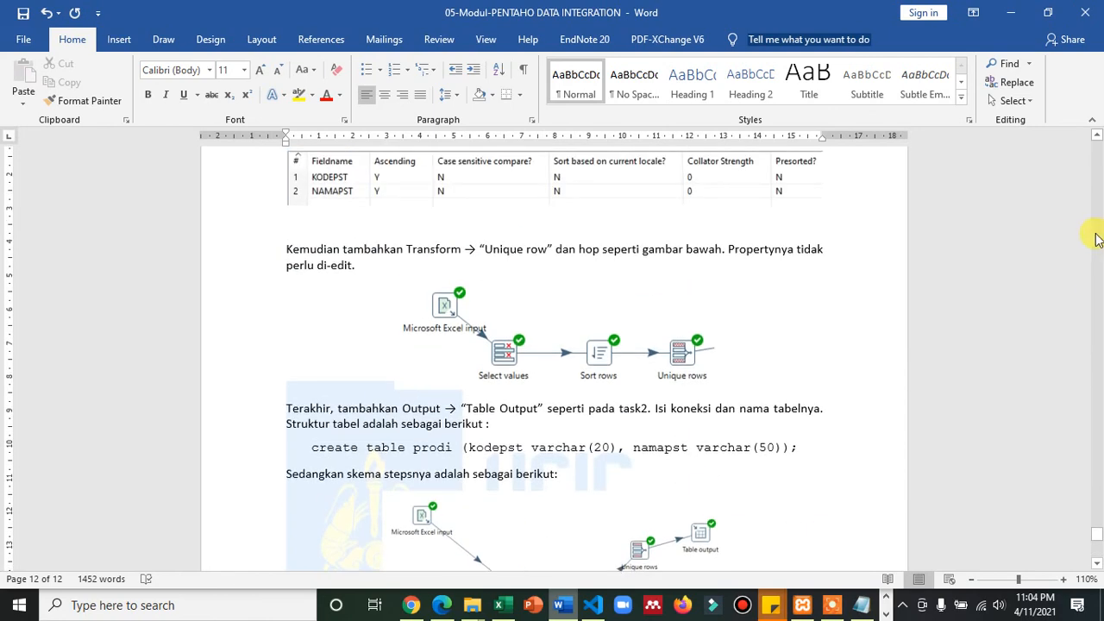
click(1061, 201)
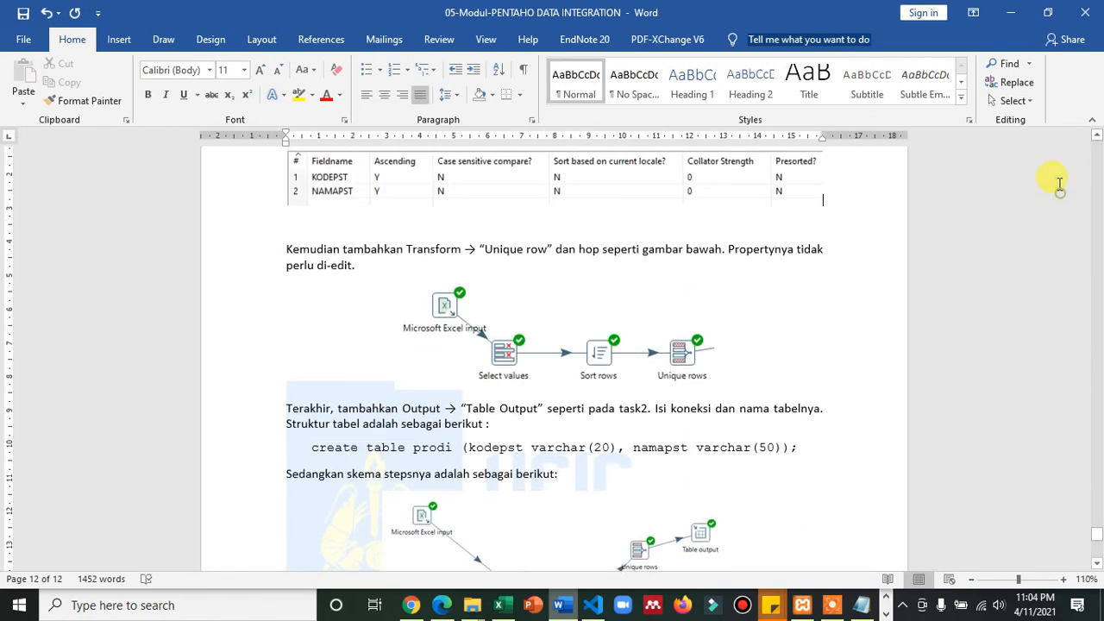
click(499, 605)
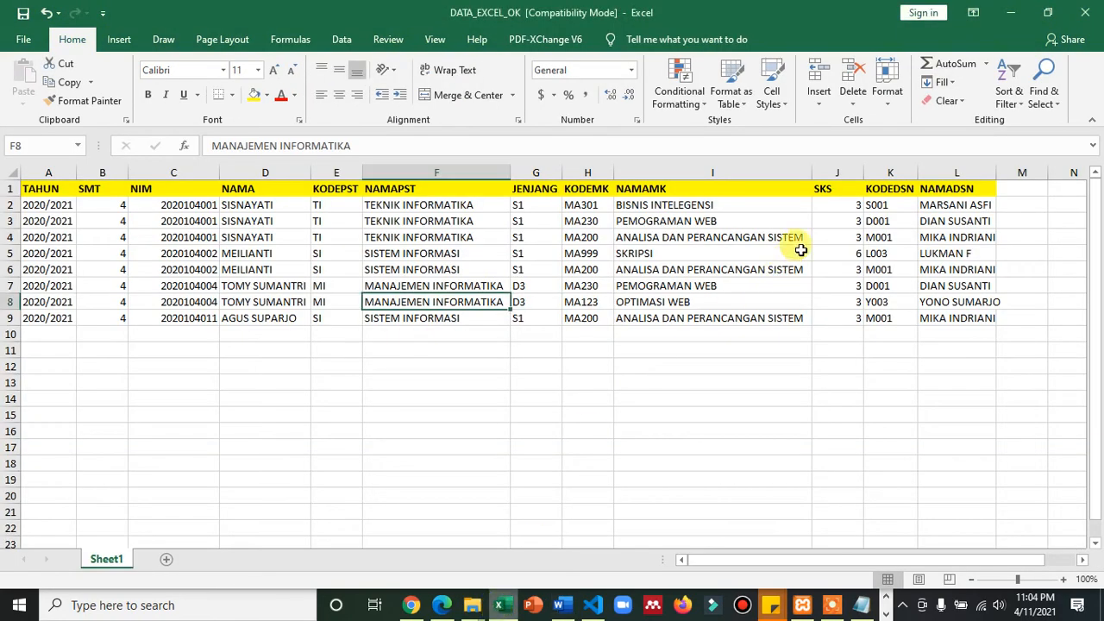
drag(880, 188, 955, 309)
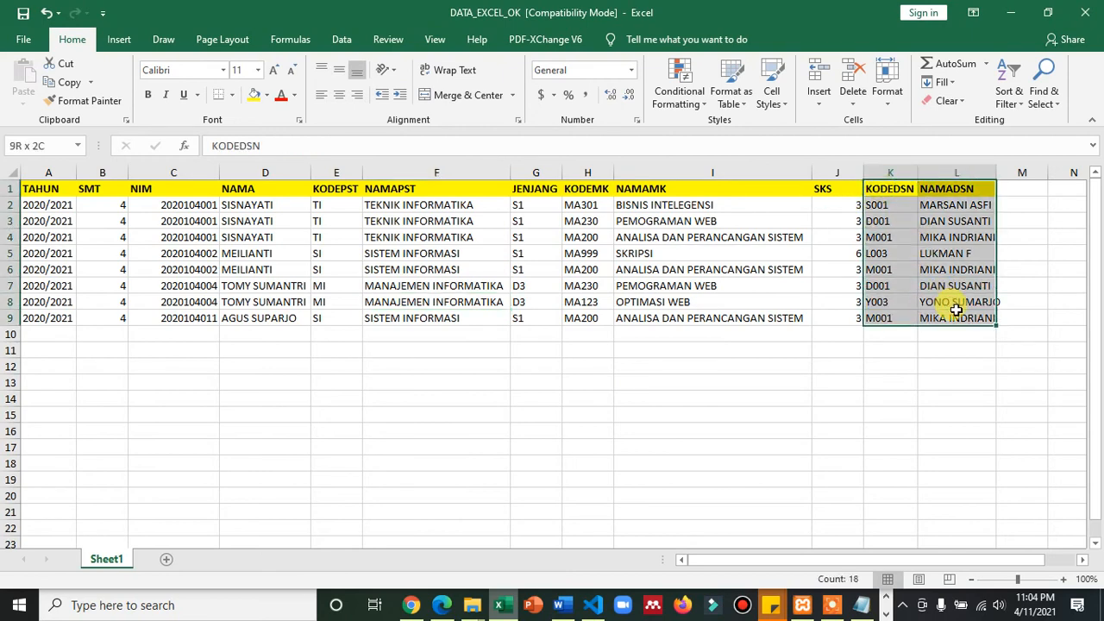
drag(595, 191, 831, 318)
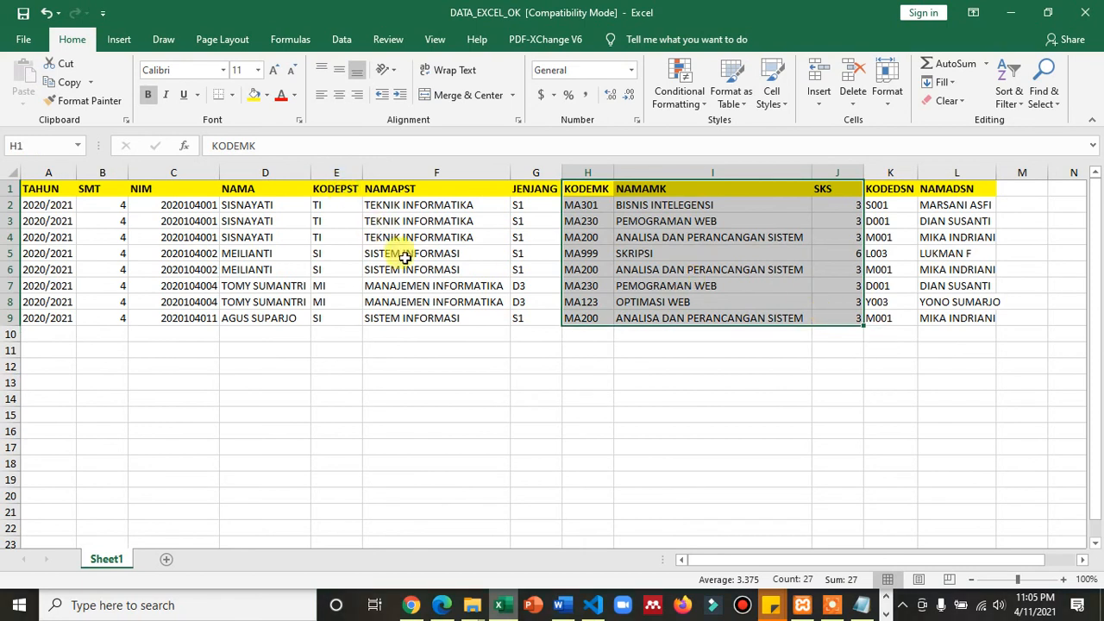
- Highlight the study programme data from KODEPST to JENJANG in E1:G9, followed by the student data under NIM and NAMA, and deselect it
click(519, 314)
click(349, 221)
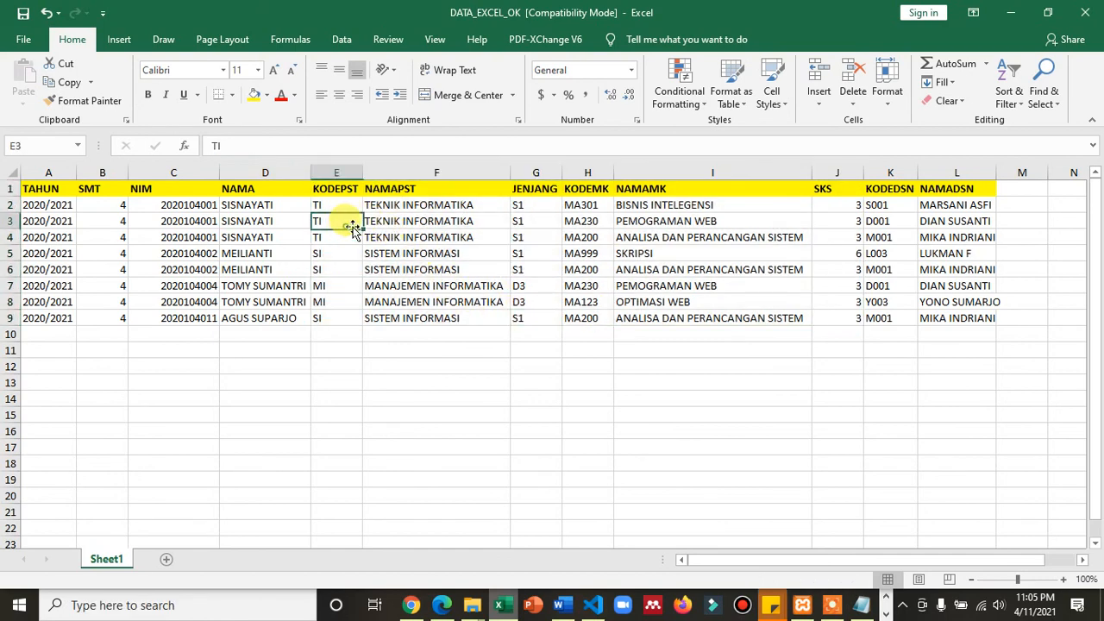
click(394, 221)
drag(345, 191, 524, 315)
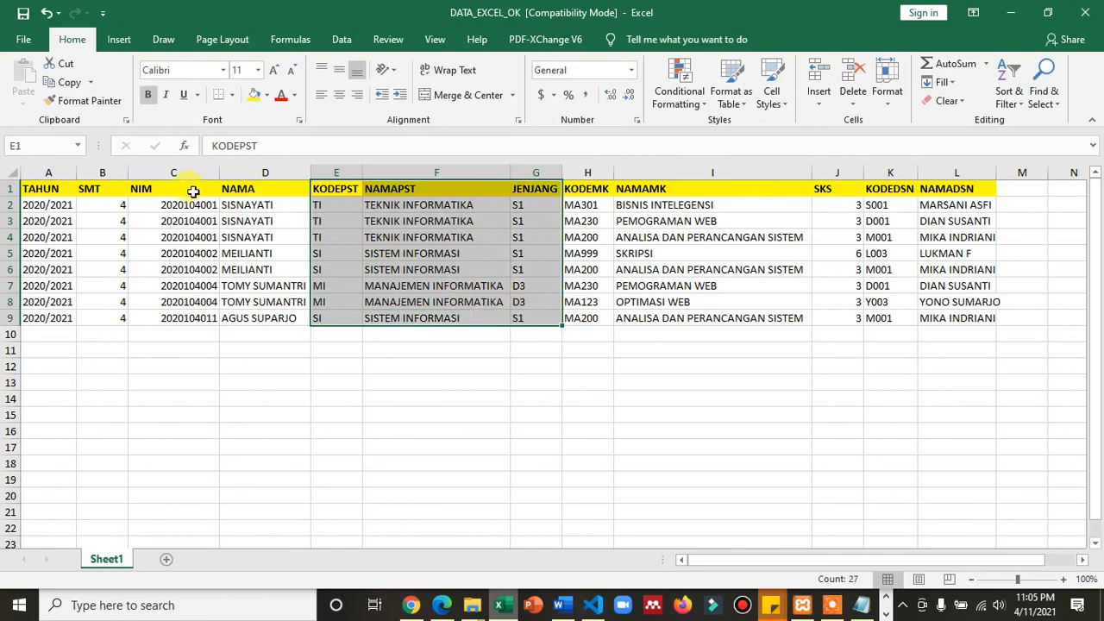
drag(167, 195, 255, 322)
click(103, 364)
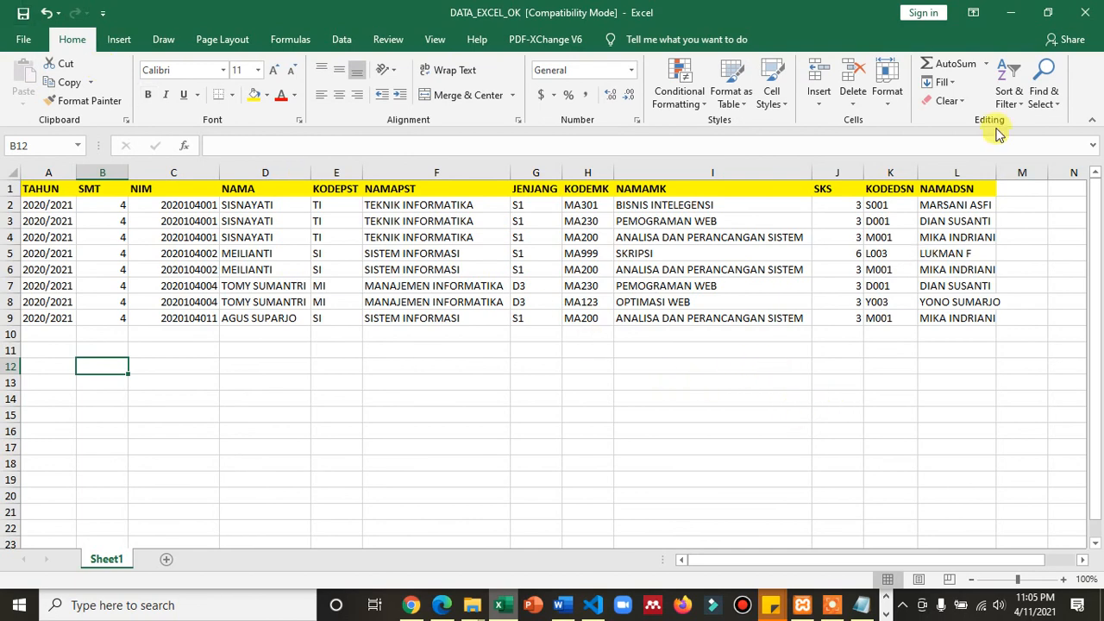
- Return to the Pentaho module in Word and review the data source and lookup-table steps of Praktikum Kelima on page 10
click(1016, 12)
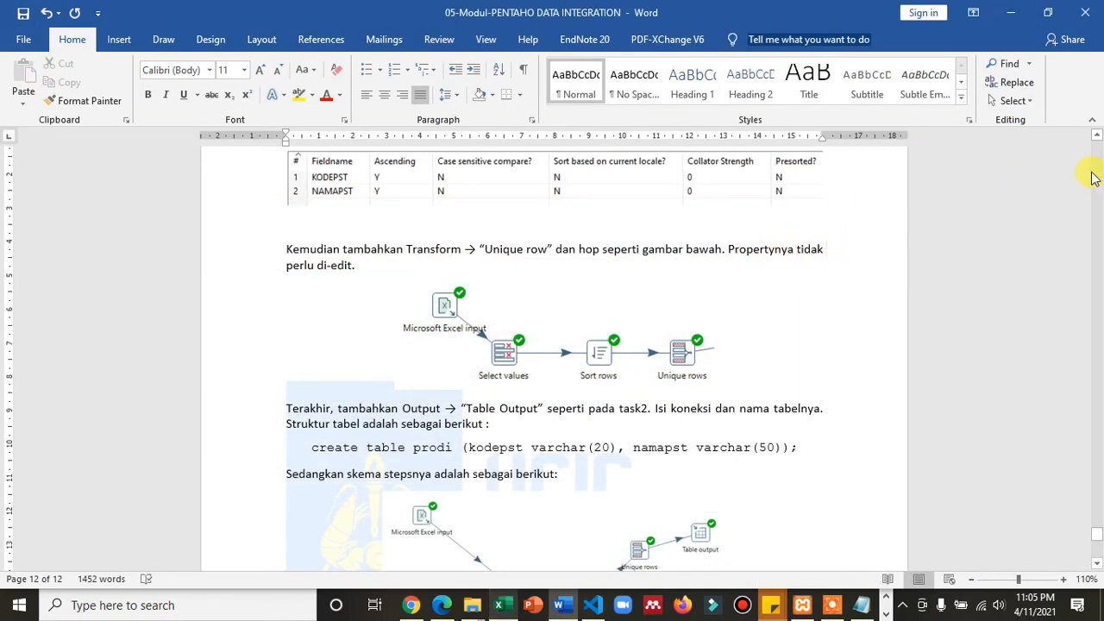
scroll(1095, 177, up, 15)
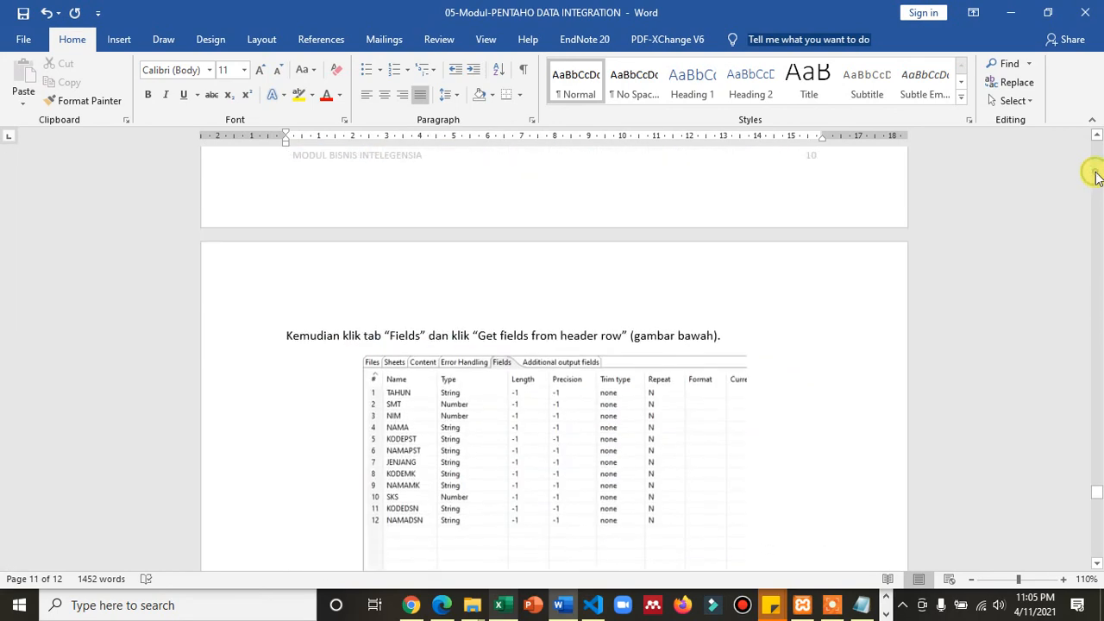
scroll(1095, 176, up, 10)
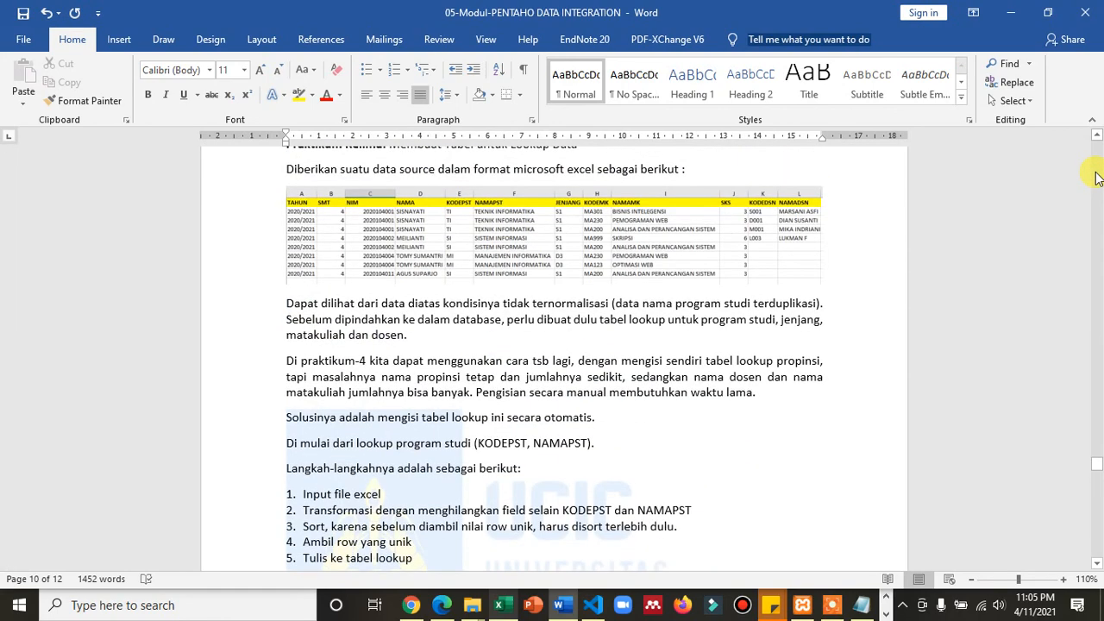
click(1095, 177)
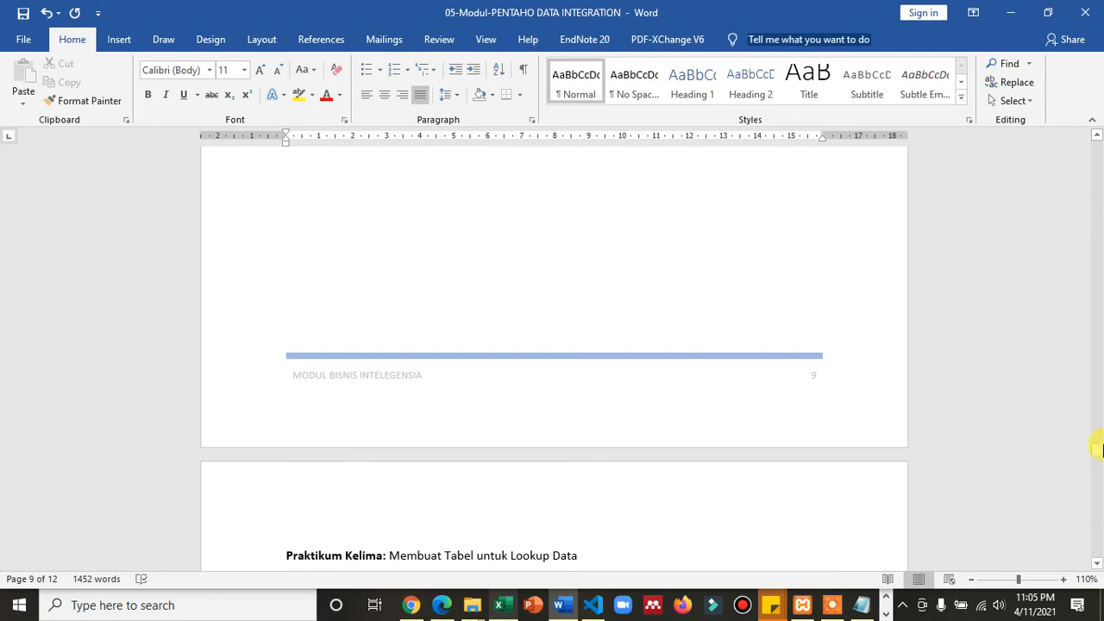
click(1099, 472)
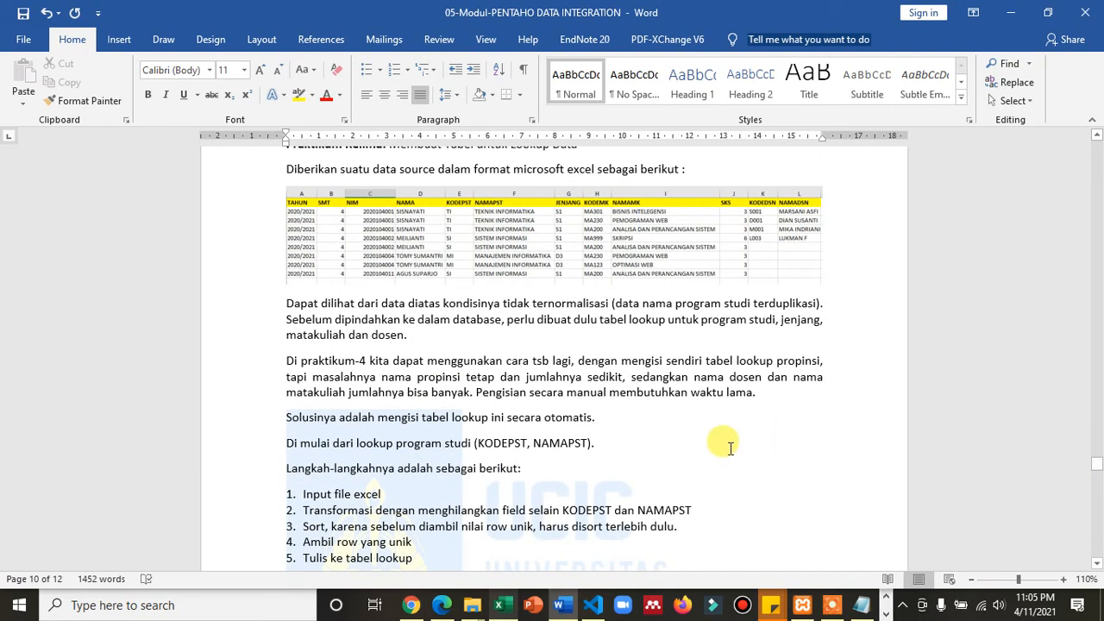